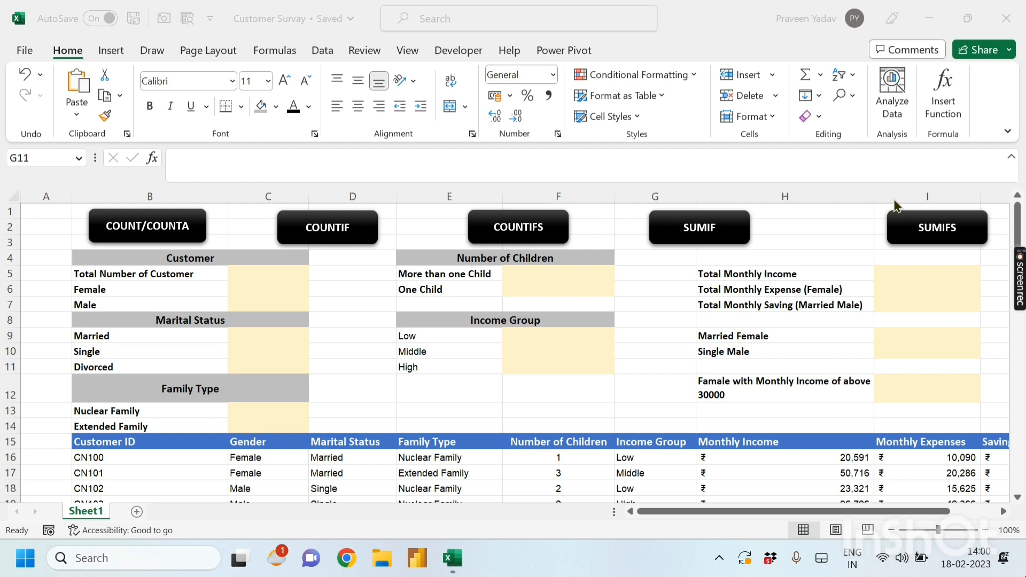
Examine the customer survey table from the Customer ID column through to Savings, along with the summary sections above it
click(366, 345)
click(364, 345)
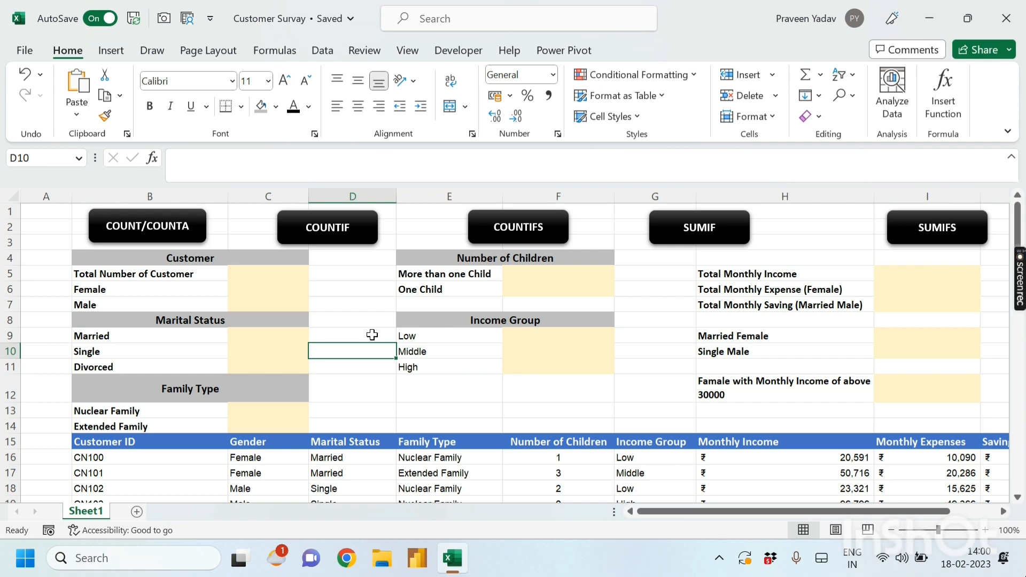
scroll(368, 331, down, 4)
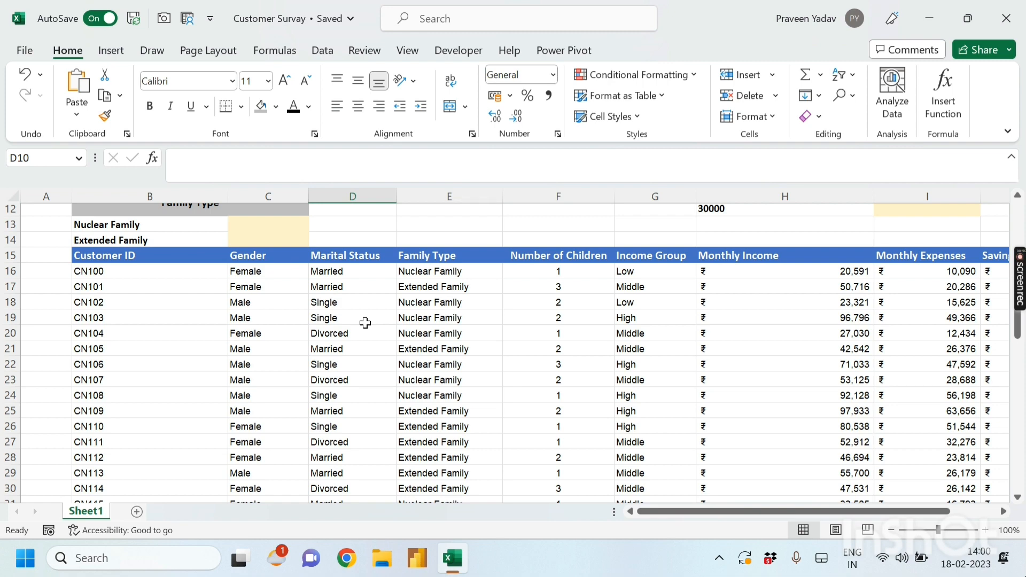
drag(653, 513, 694, 512)
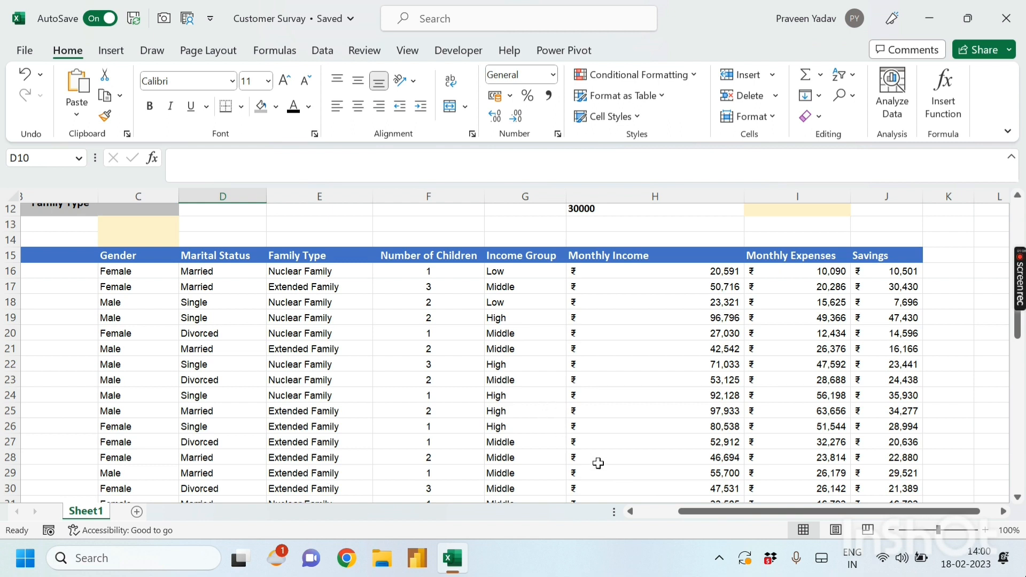
drag(688, 513, 589, 505)
scroll(339, 340, up, 4)
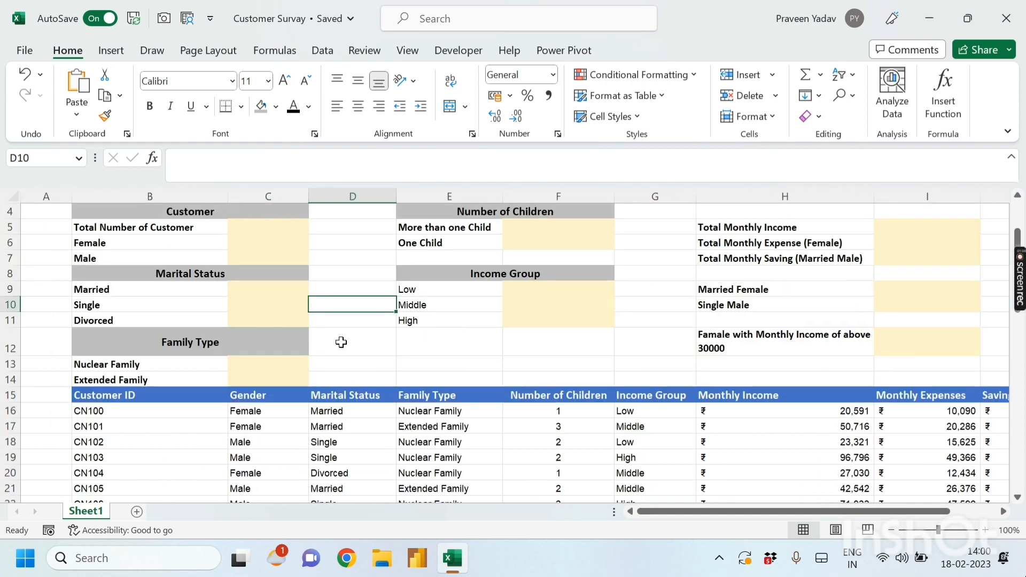
click(348, 316)
click(350, 289)
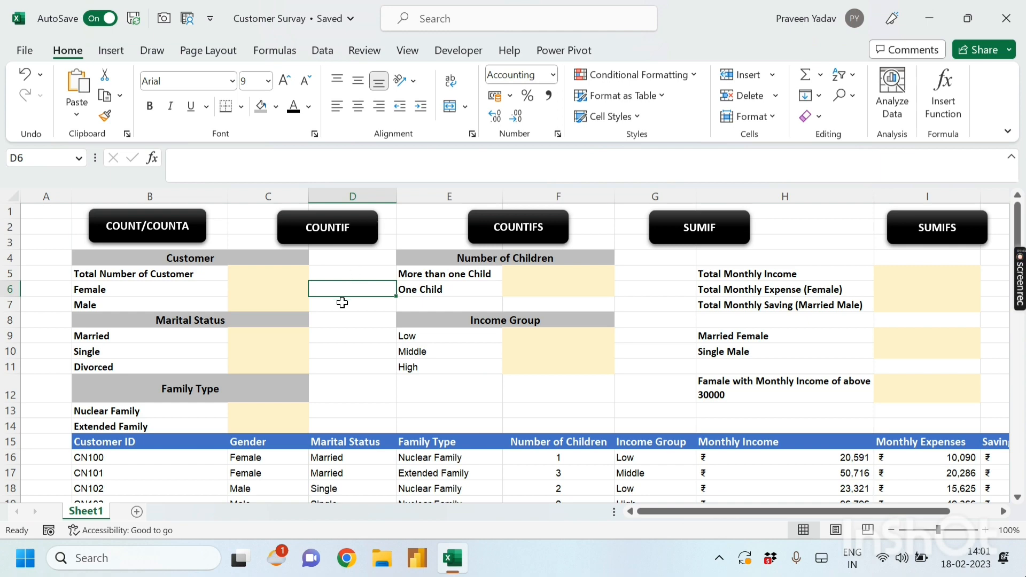
Examine the Number of Children, Customer ID, Monthly Income, Monthly Expenses and Savings data that the summary formulas draw on
scroll(345, 304, down, 2)
scroll(347, 305, up, 2)
scroll(408, 336, down, 3)
drag(569, 318, 550, 442)
scroll(544, 387, up, 3)
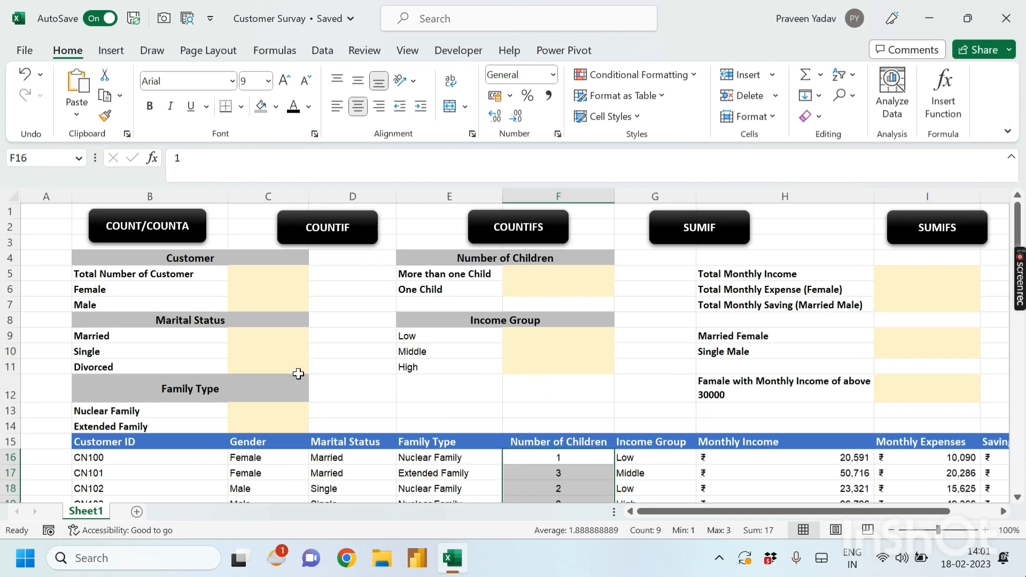
click(322, 357)
drag(142, 457, 143, 473)
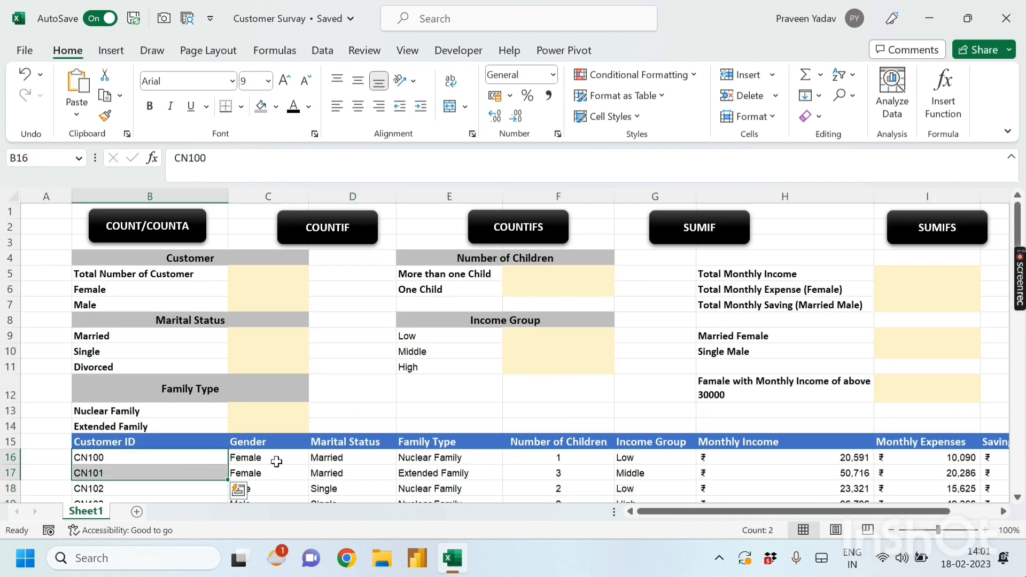
scroll(330, 451, down, 1)
drag(790, 444, 985, 444)
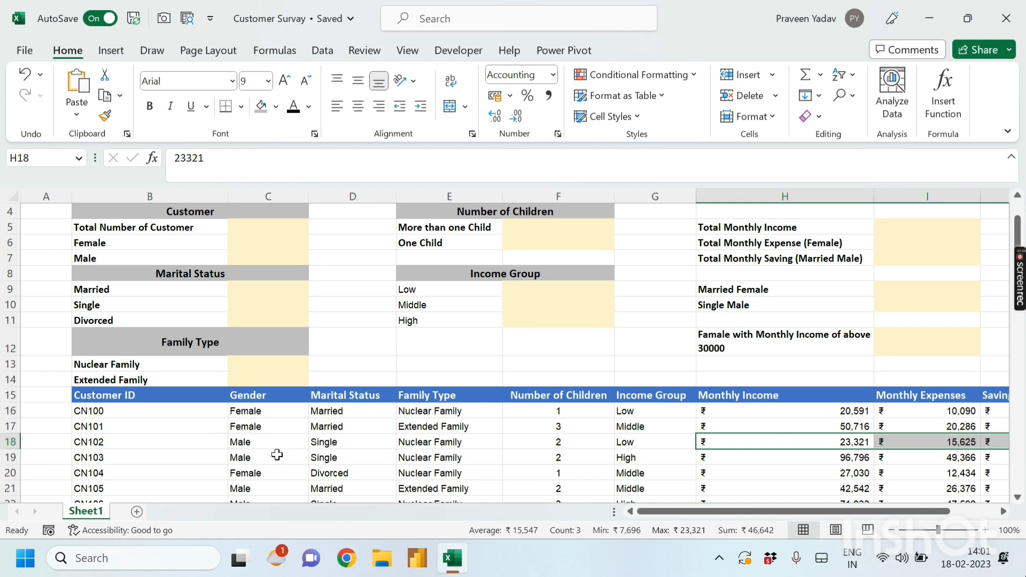
scroll(320, 433, up, 1)
click(338, 415)
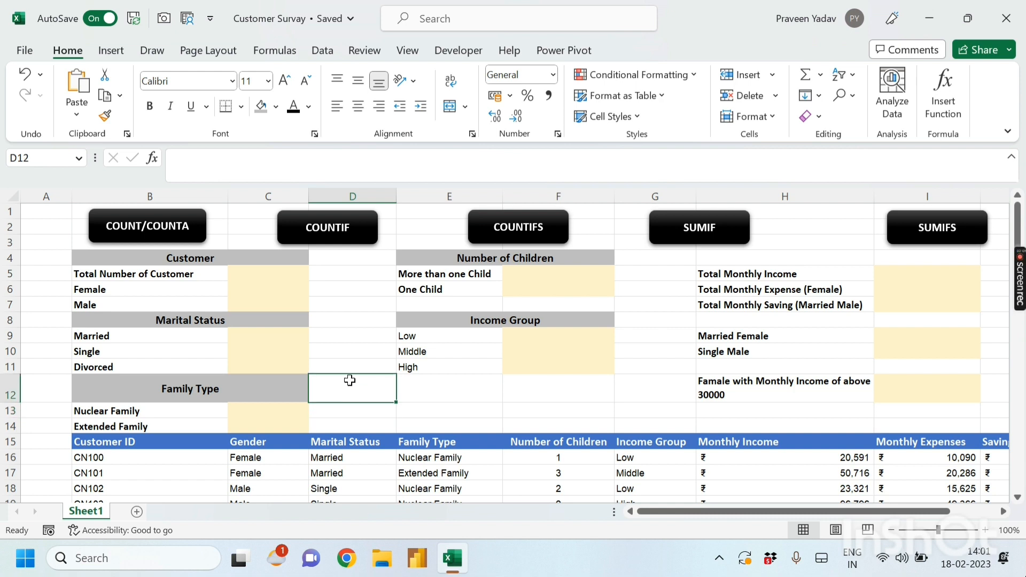
Count the total number of customers in C5 with a COUNTA formula over the Gender range C16:C65
click(270, 274)
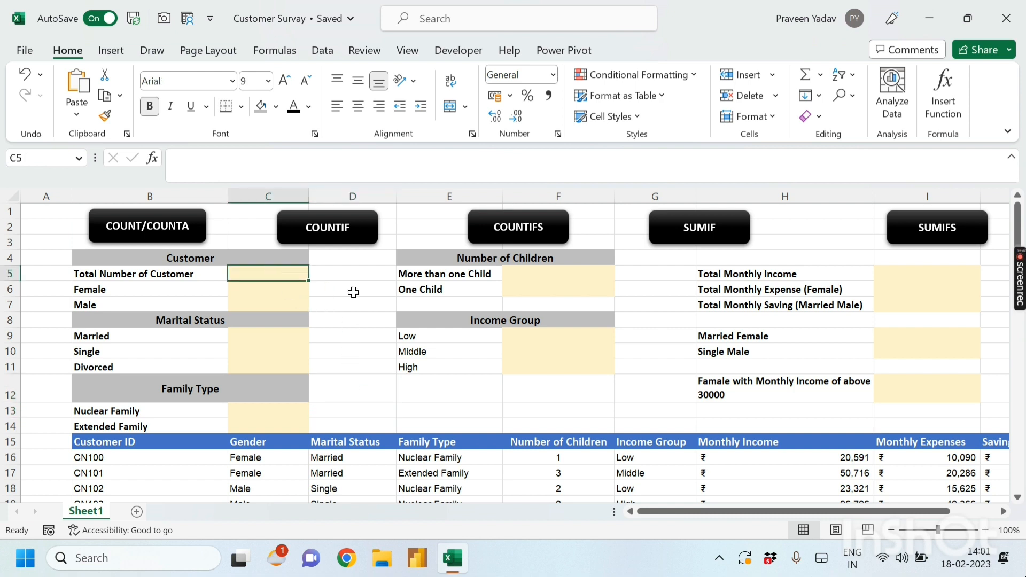
text(=cou)
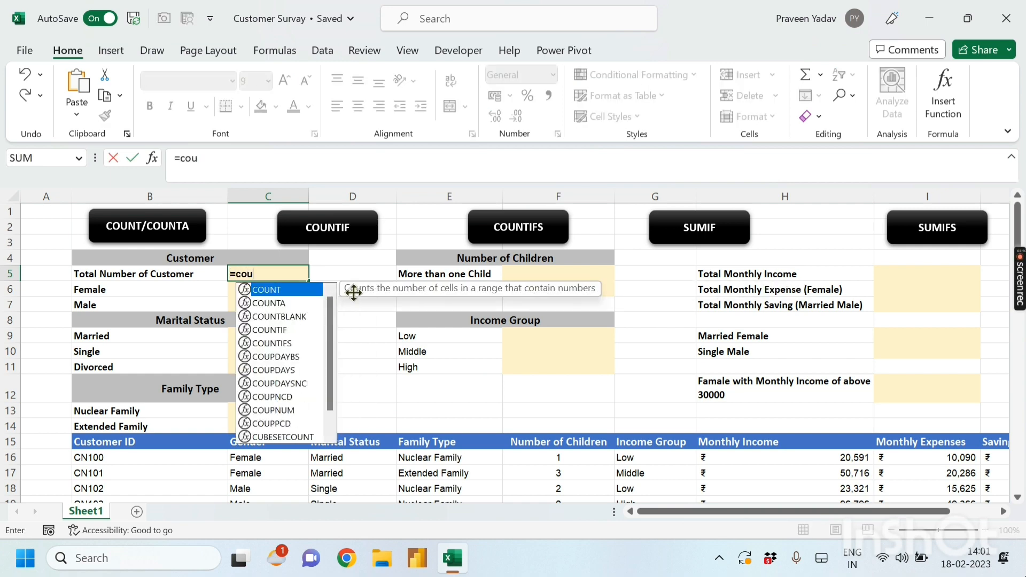
key(Down)
key(Tab)
key(Down)
key(Down)
key(Down)
key(Down)
key(Down)
key(Down)
key(Down)
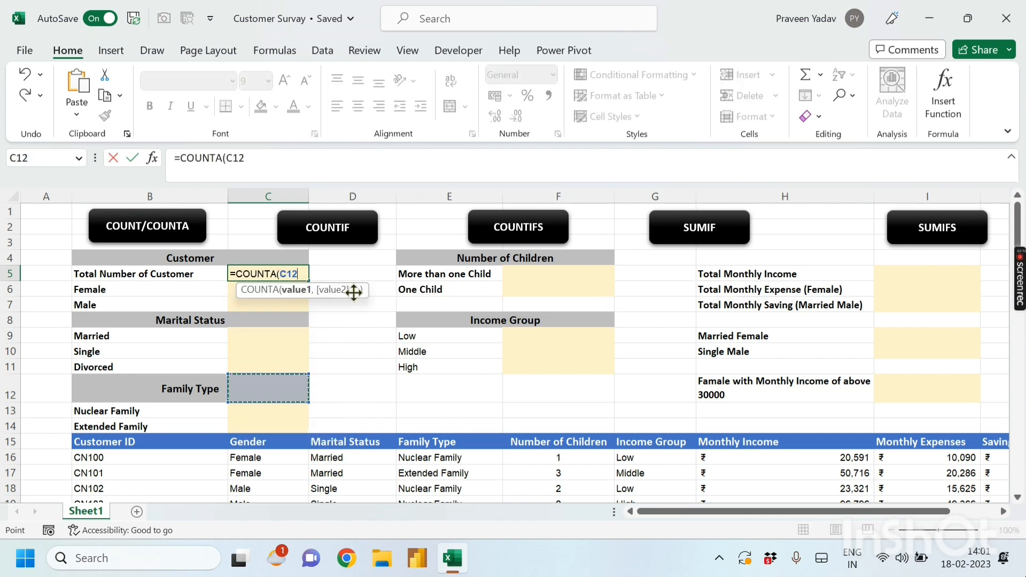
key(Down)
key(Down)
key(Down)
key(Down)
key(ctrl+shift+Down)
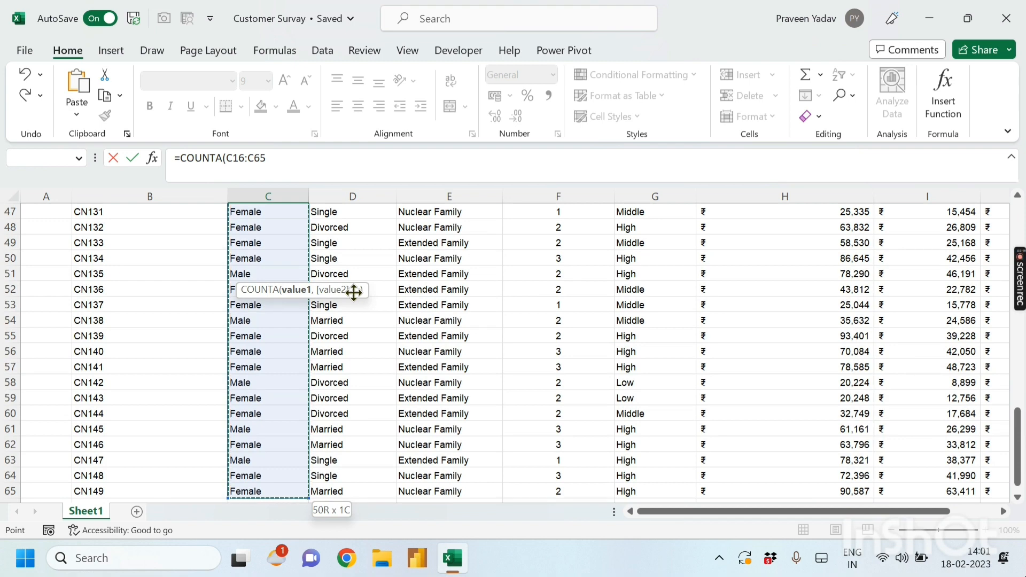
key(Return)
scroll(353, 292, up, 2)
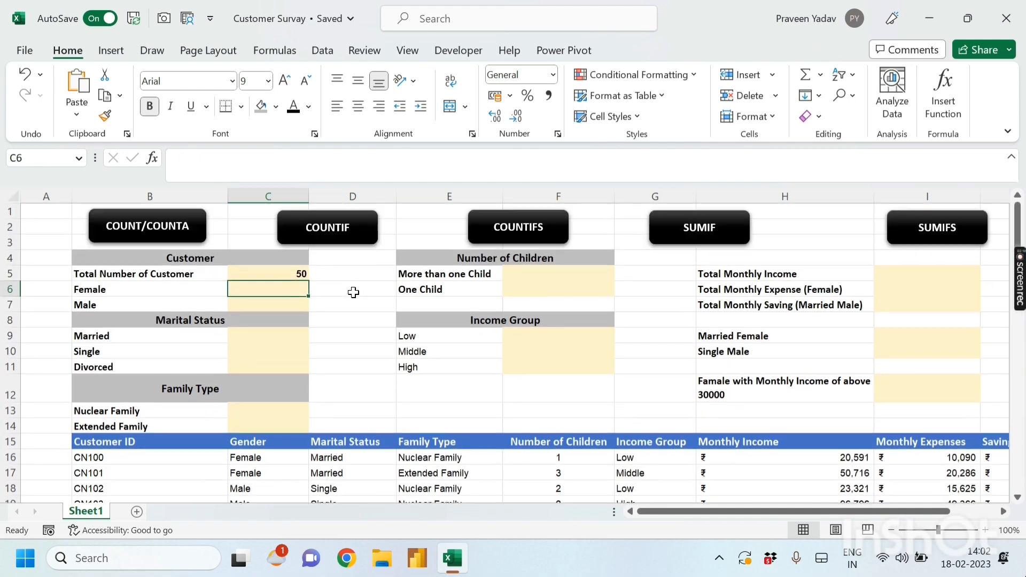
Check the total customer count by selecting all the customer IDs in B16:B65
click(300, 273)
click(339, 274)
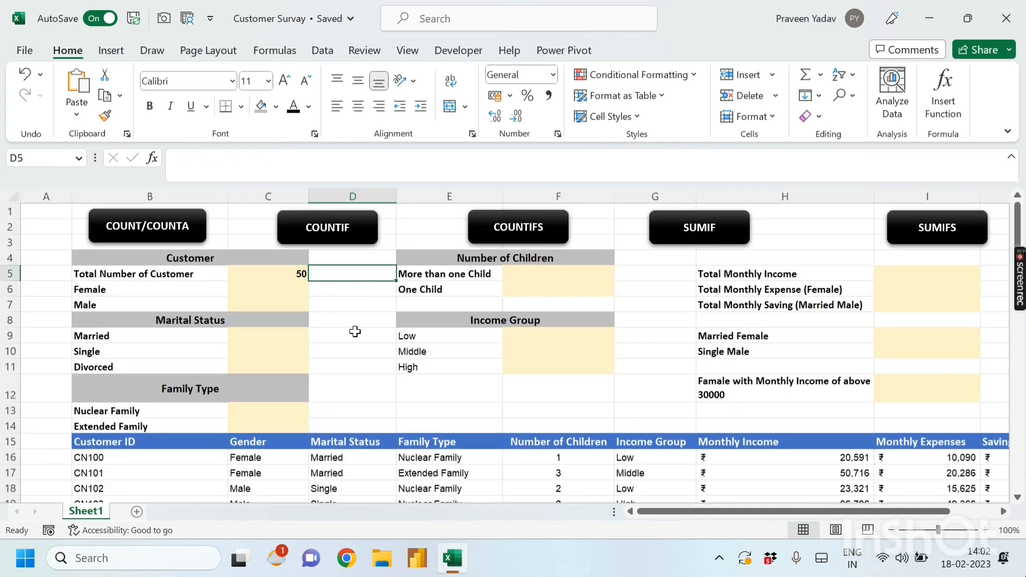
click(88, 458)
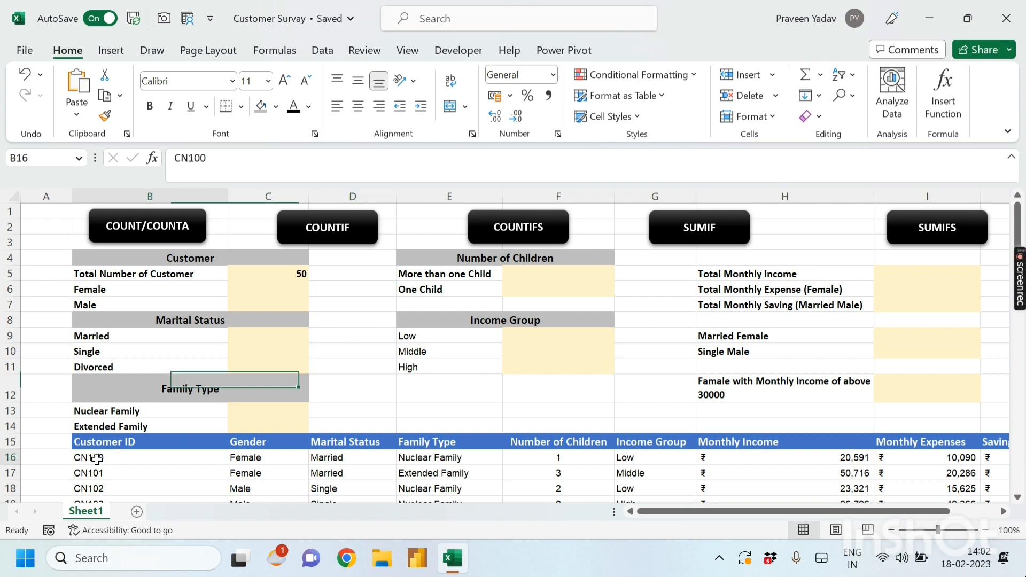
key(ctrl+shift+Down)
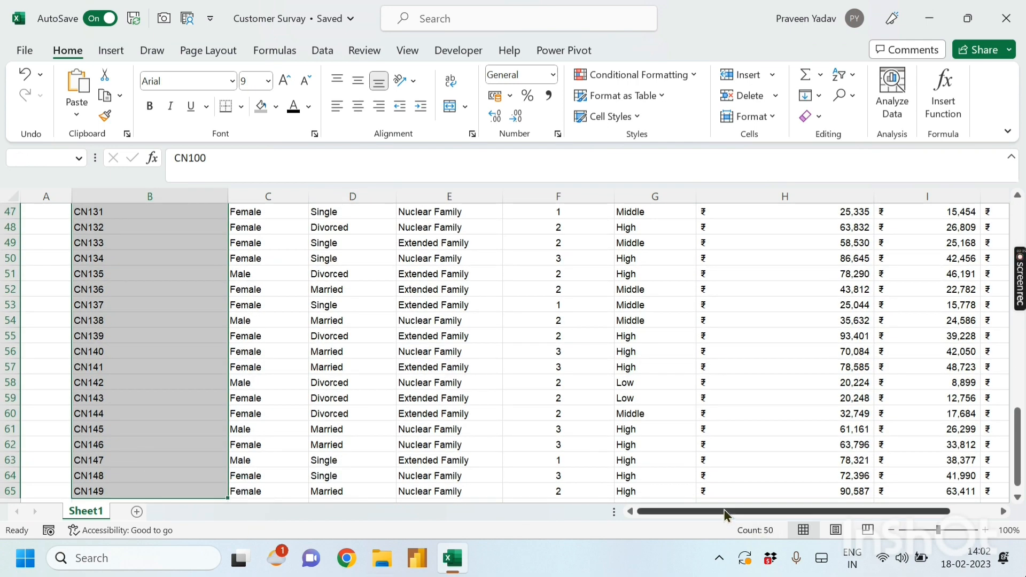
scroll(725, 514, up, 13)
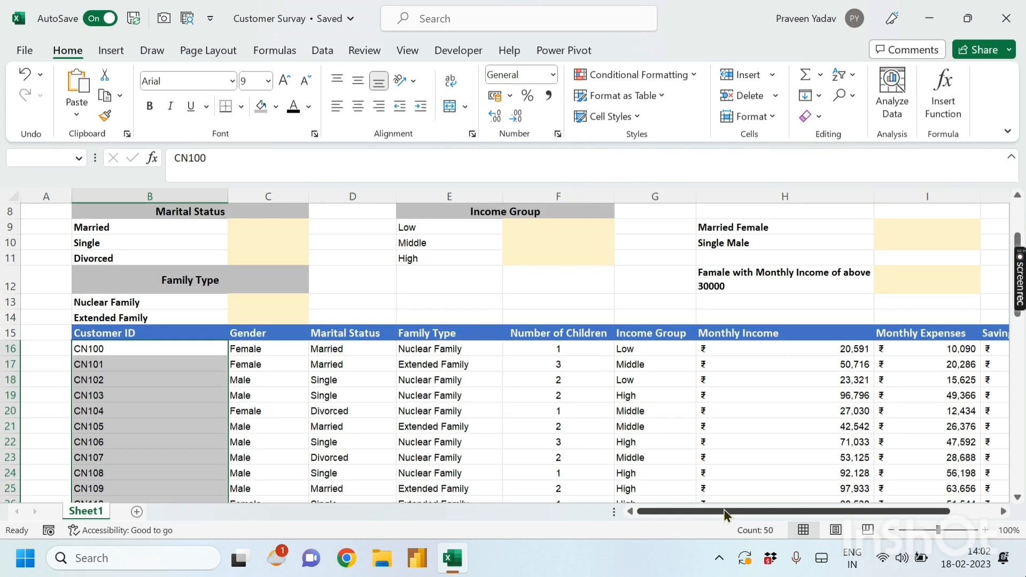
scroll(725, 514, up, 3)
click(343, 315)
click(344, 274)
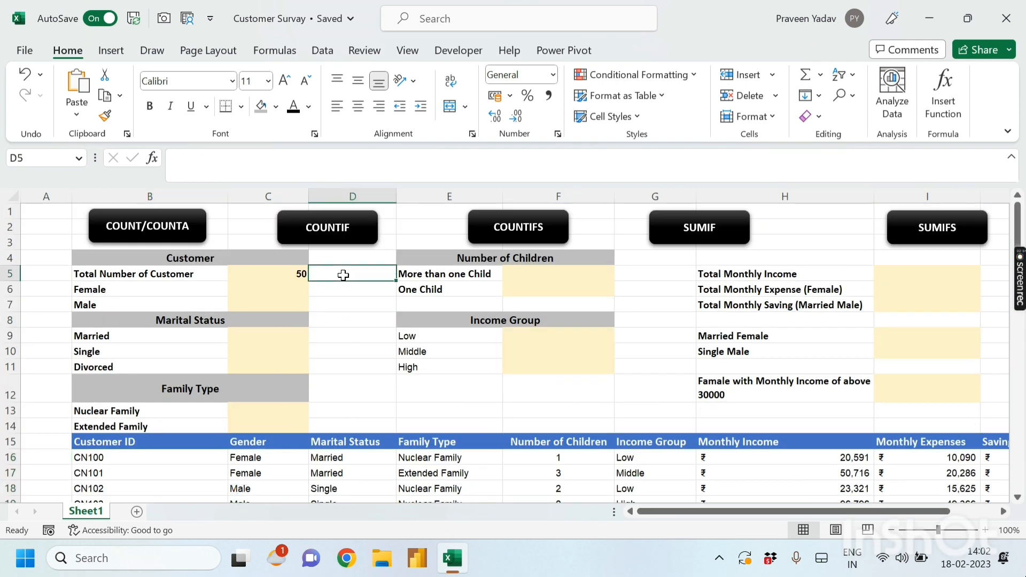
text(=co)
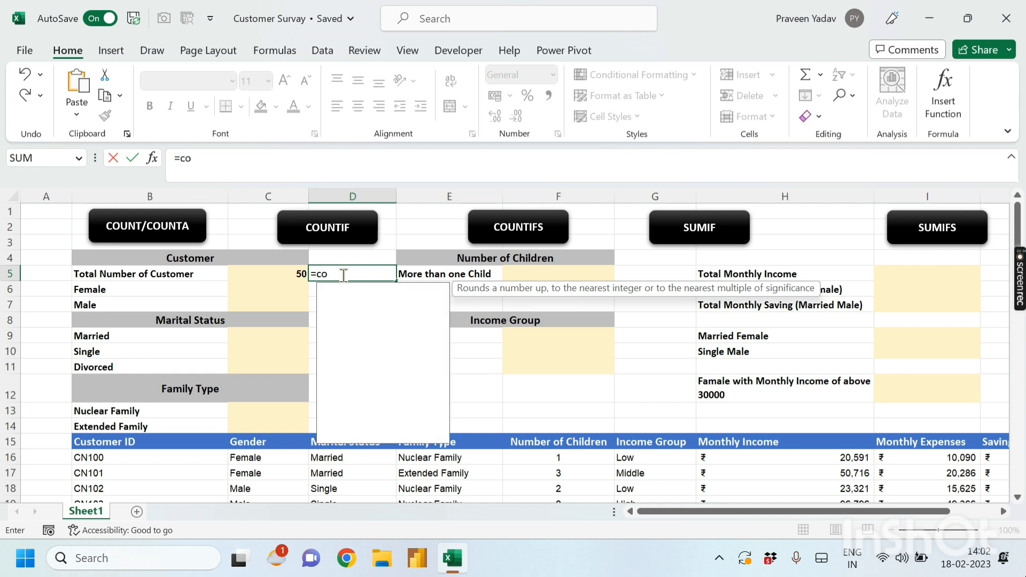
text(un)
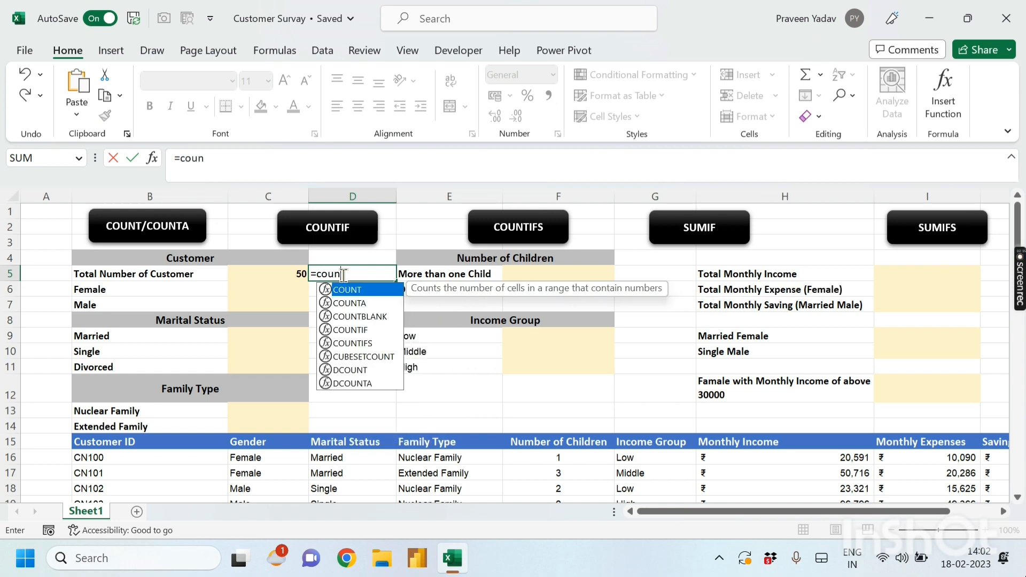
key(Down)
key(Tab)
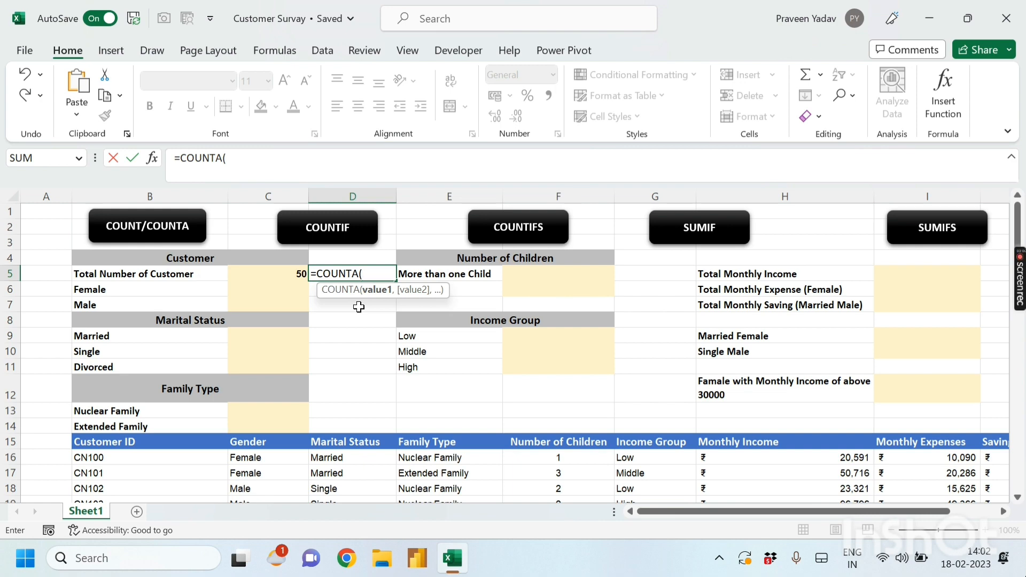
key(BackSpace)
key(BackSpace)
key(BackSpace)
key(BackSpace)
key(BackSpace)
key(BackSpace)
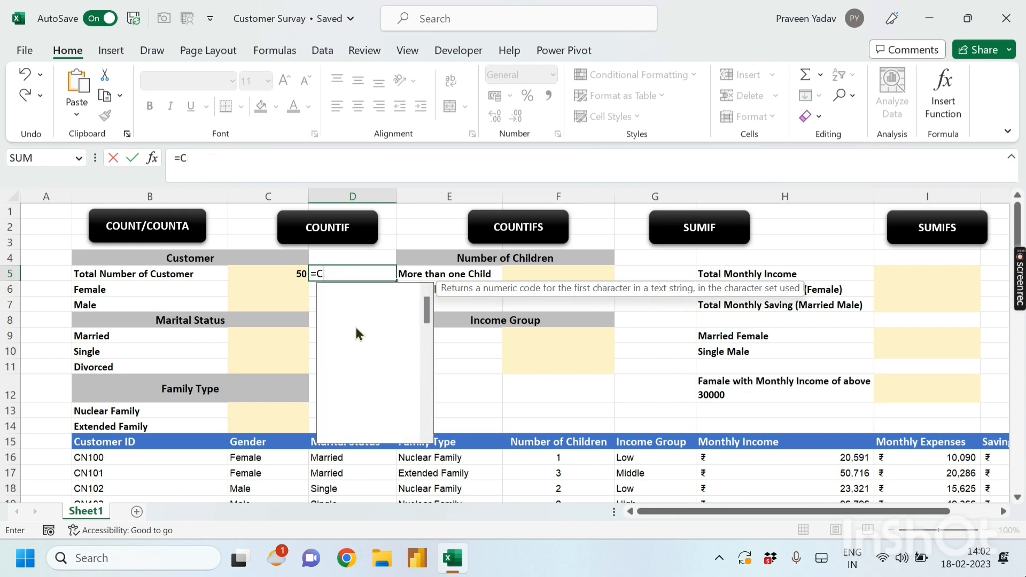
key(Escape)
click(355, 326)
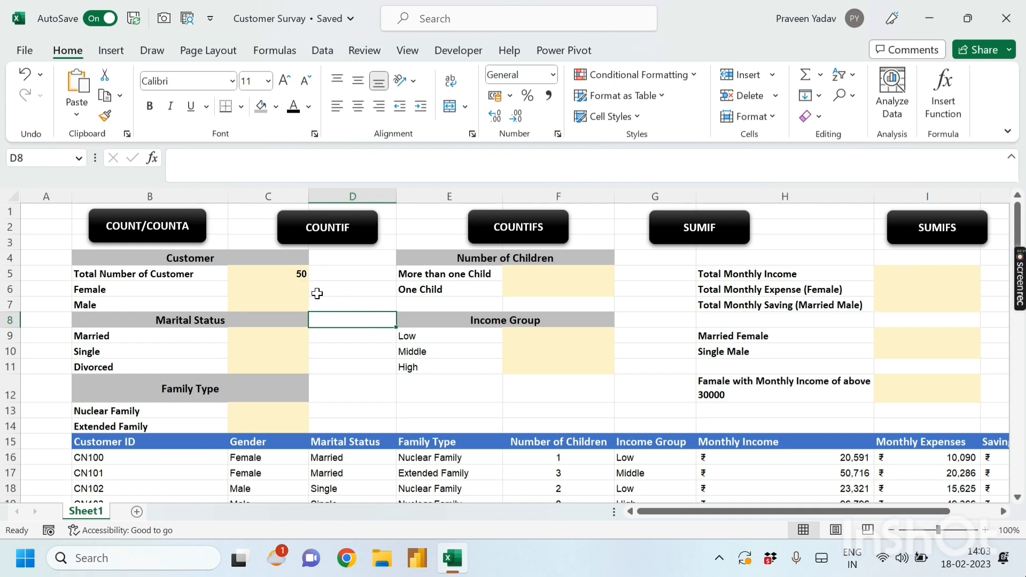
Count the female customers in C6 with the formula =COUNTIF(C16:C65,B6)
click(292, 289)
text(=coun)
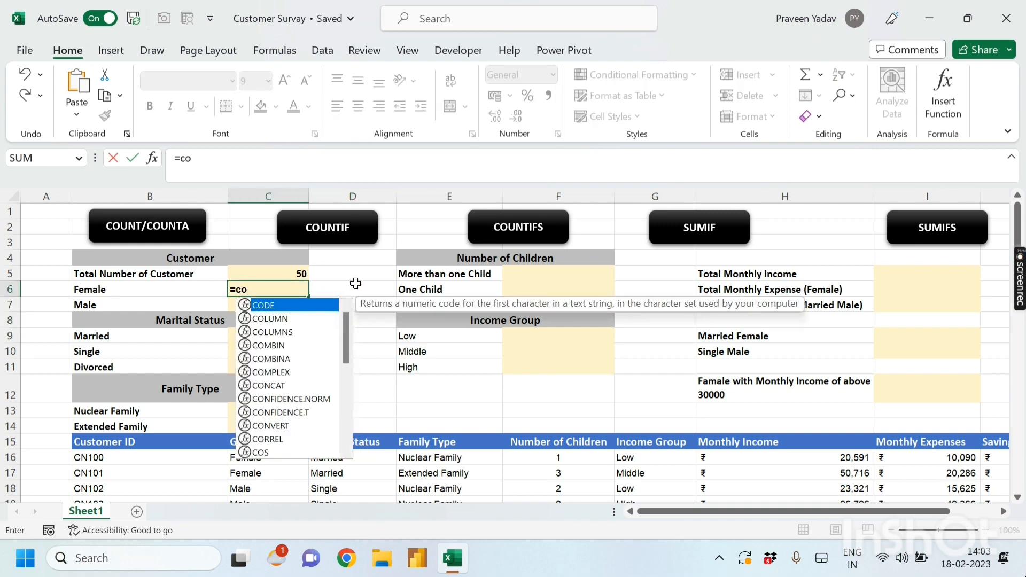
key(Down)
key(Down)
key(Down)
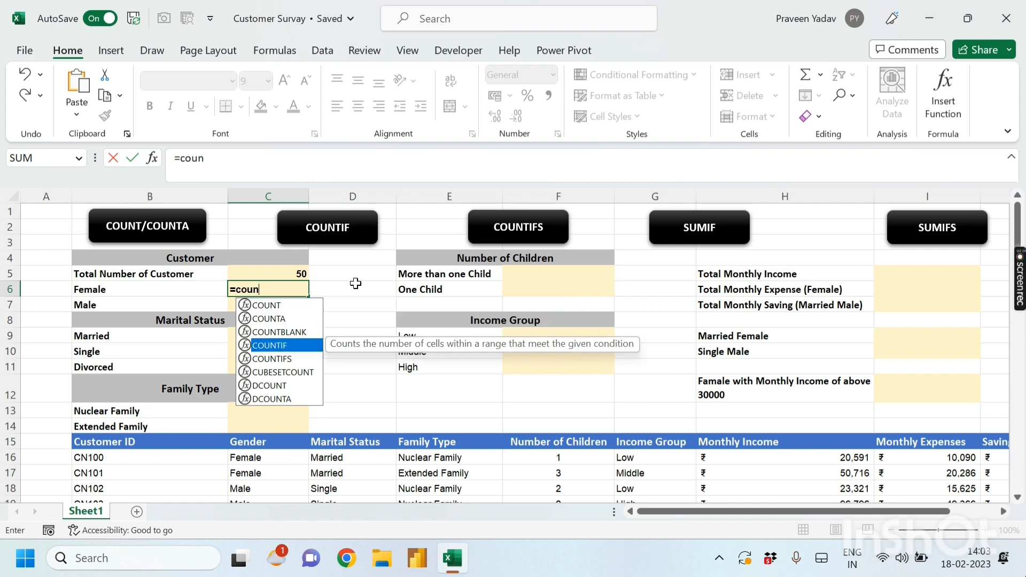
key(Tab)
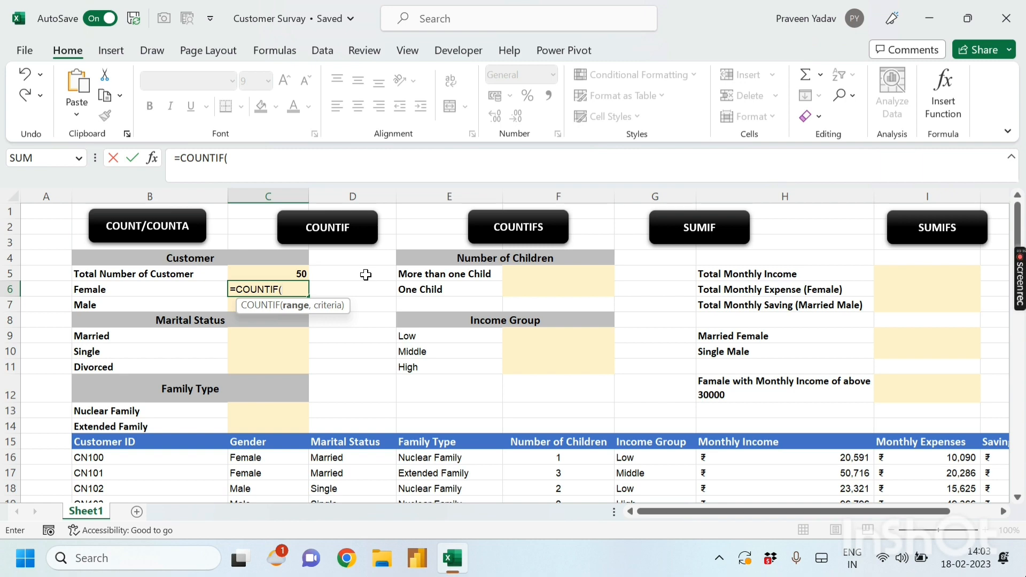
click(273, 458)
key(ctrl+shift+Down)
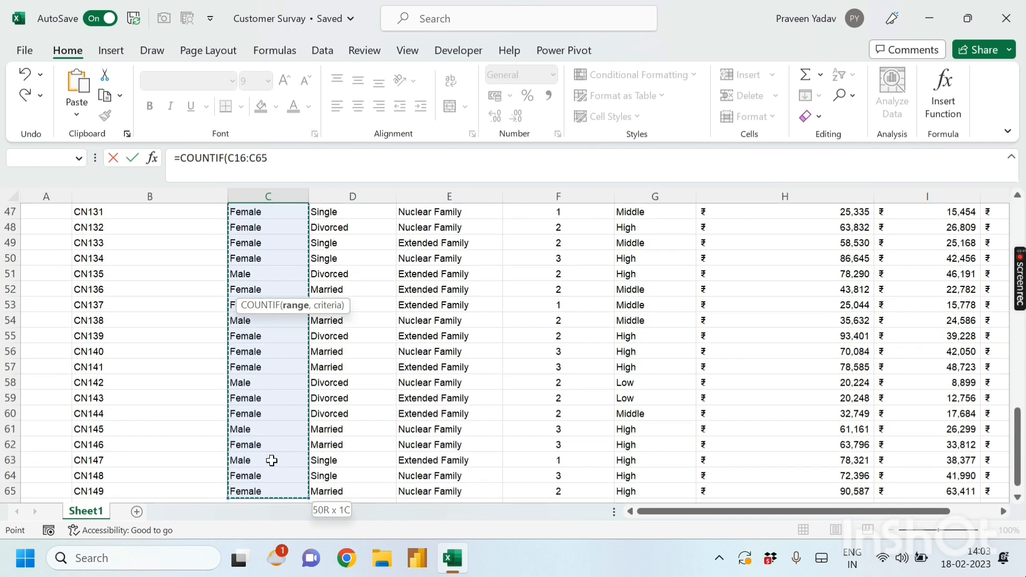
text(,)
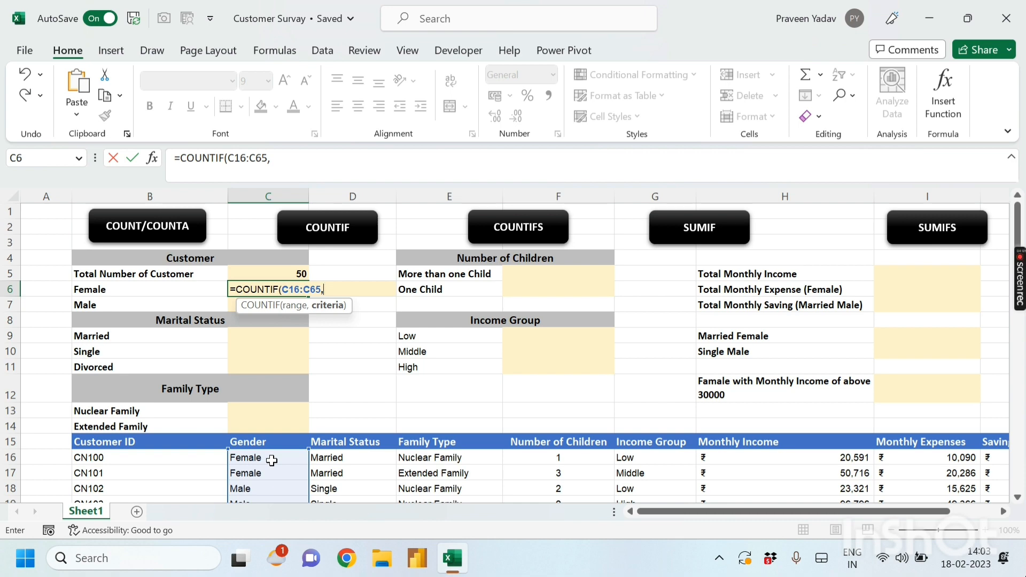
click(134, 289)
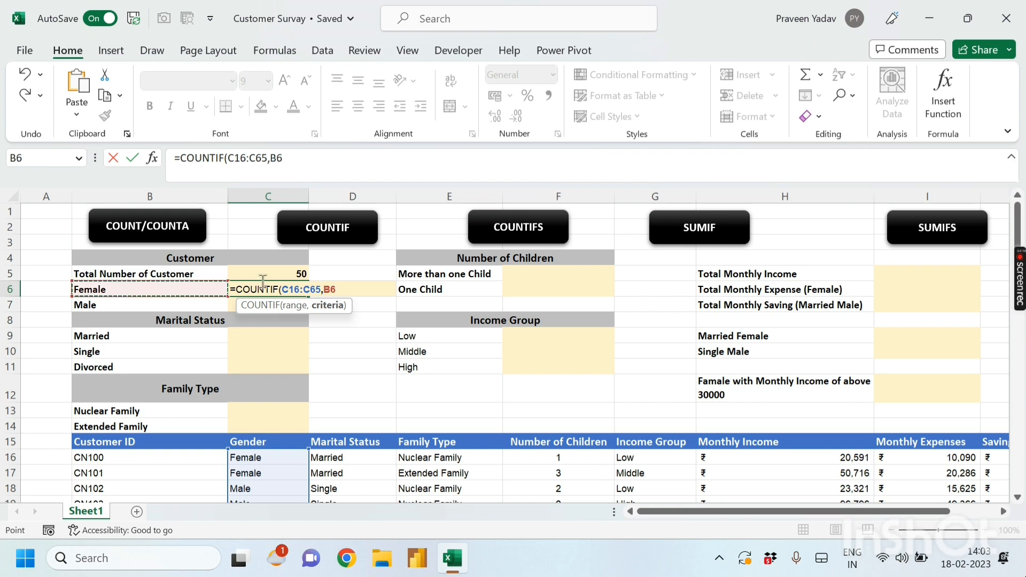
text())
key(Return)
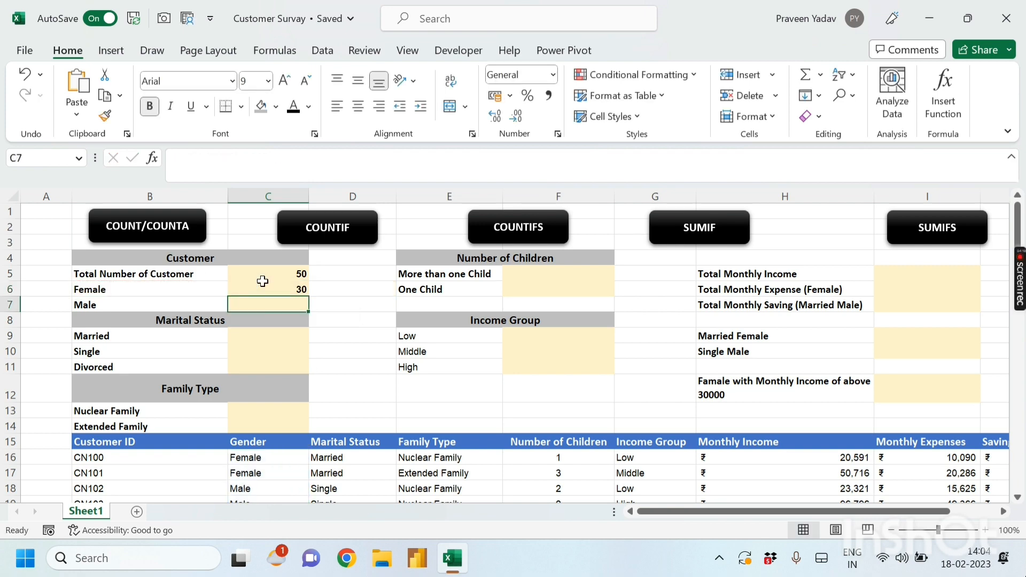
click(288, 294)
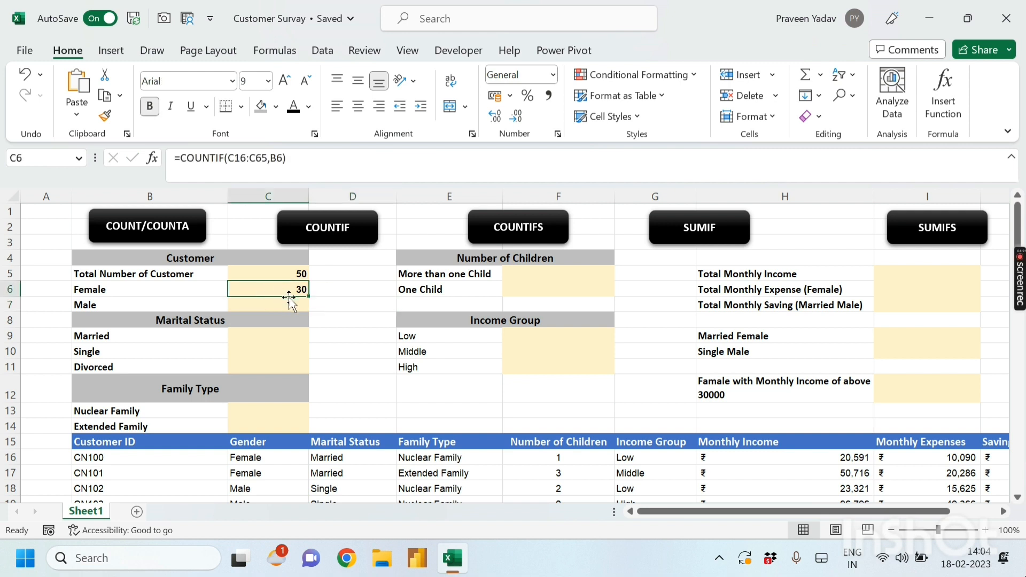
click(338, 302)
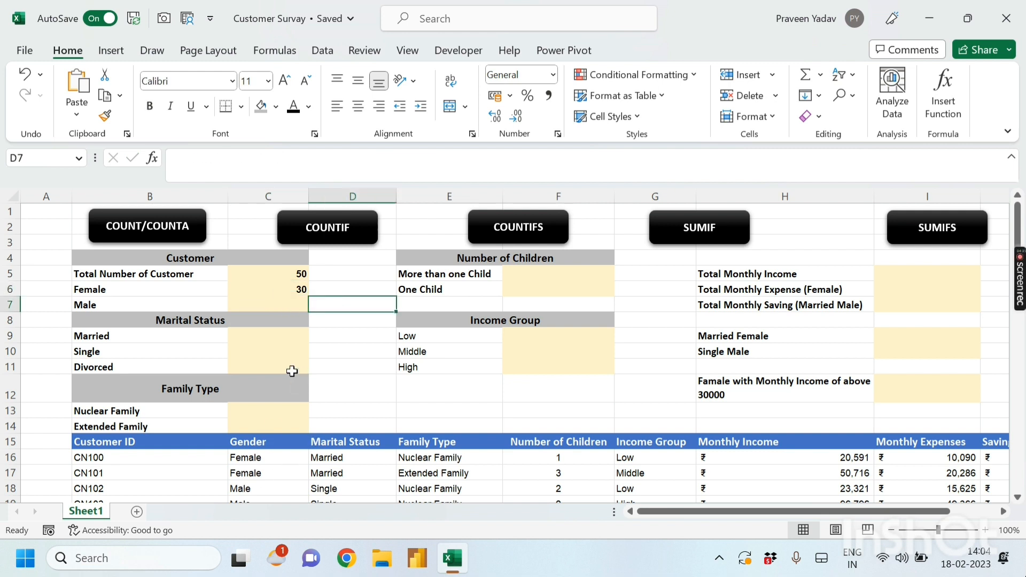
Review the range and criteria of the COUNTIF formula for female customers in C6
click(272, 307)
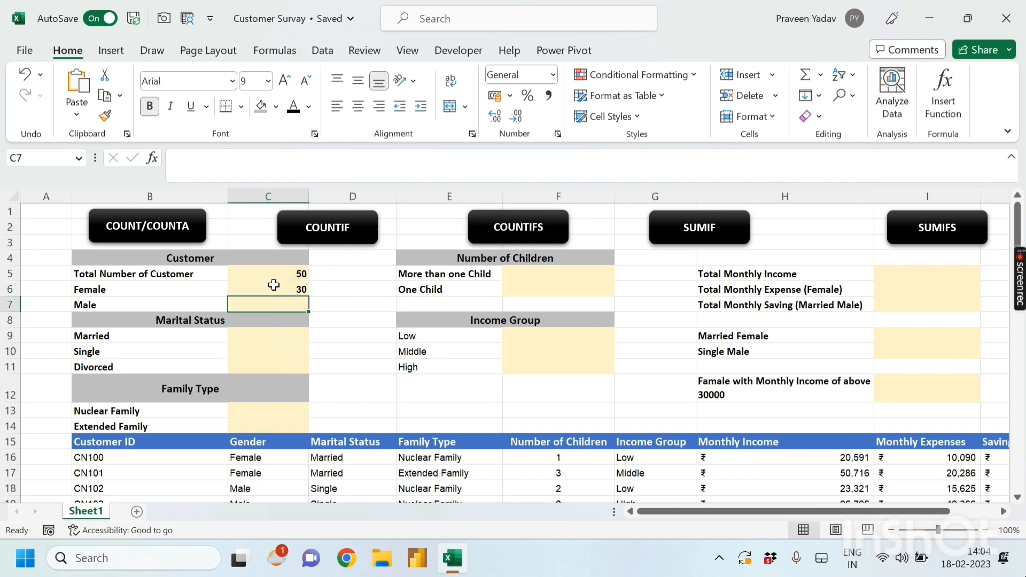
click(274, 285)
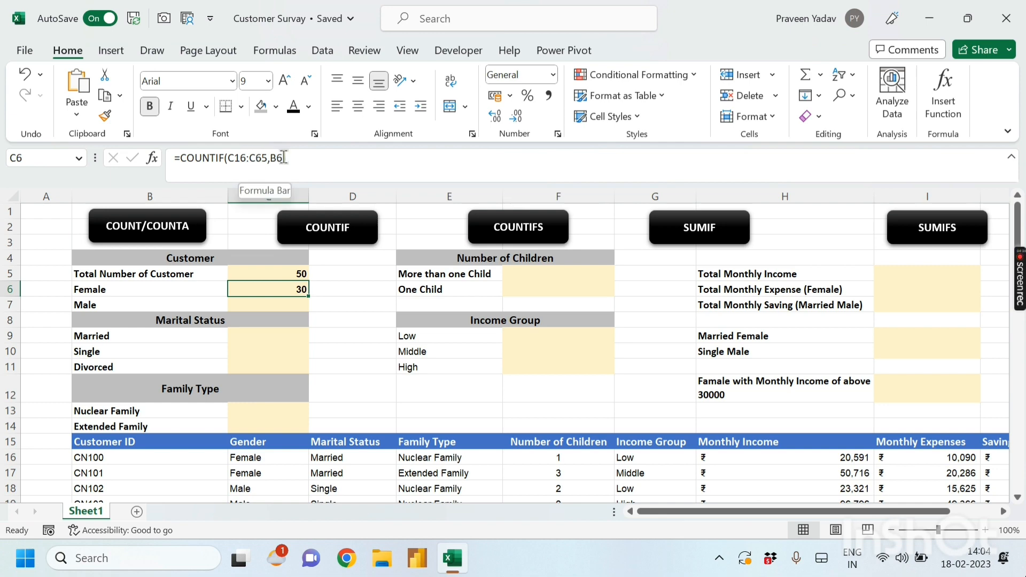
drag(265, 159, 229, 160)
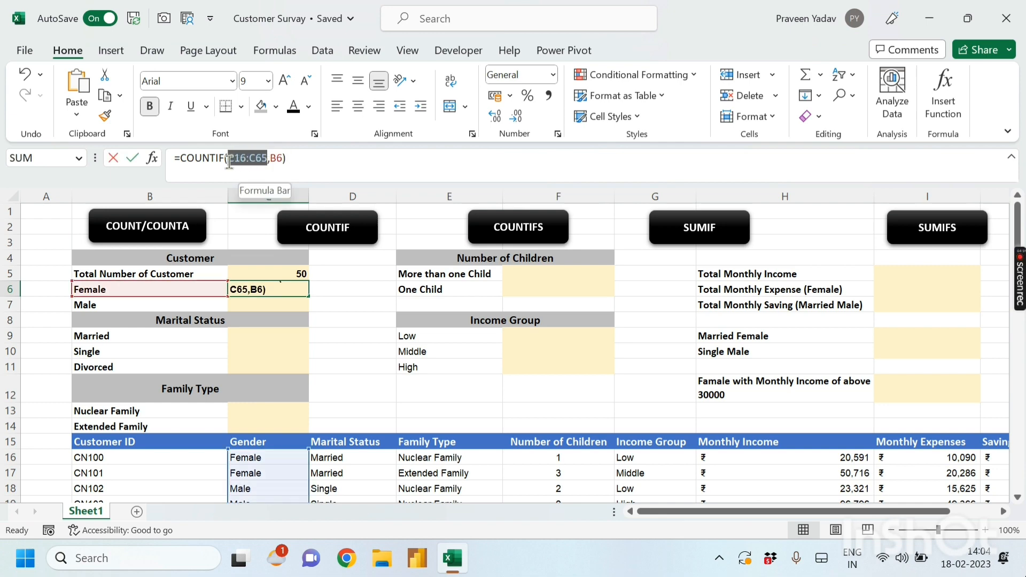
click(292, 158)
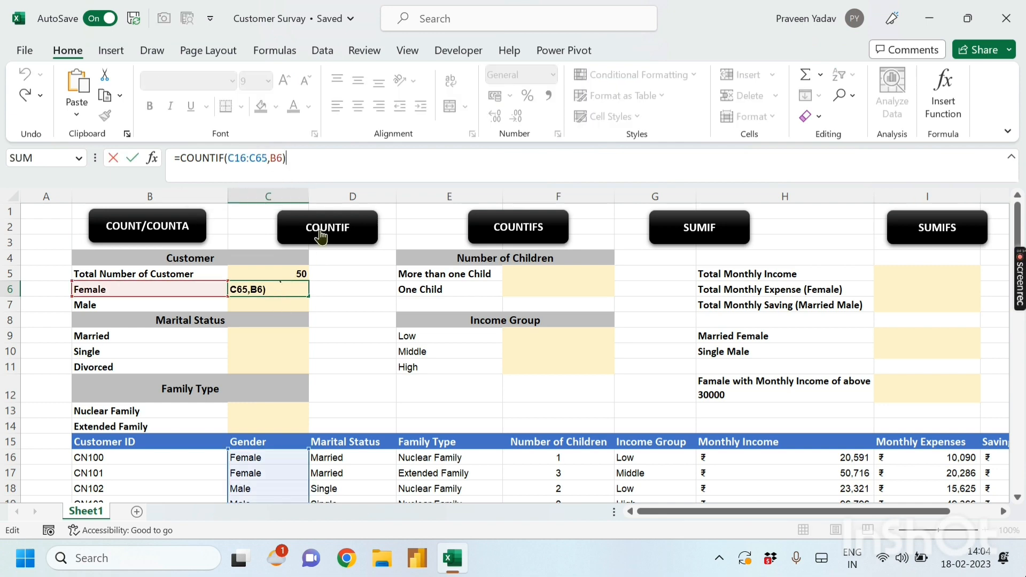
key(Return)
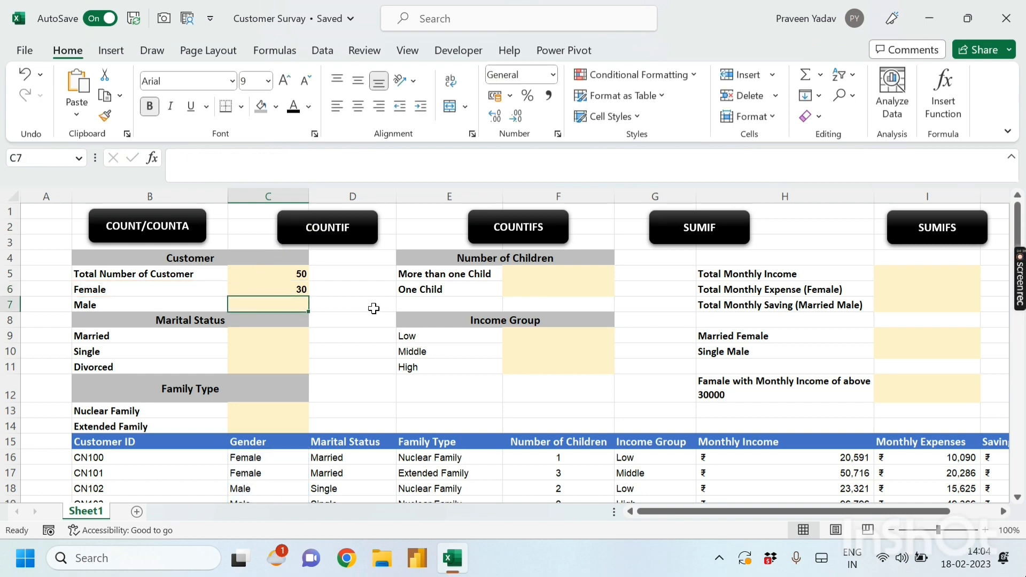
Count the male customers in C7 with the formula =COUNTIF(C16:C65,B7)
text(=cou)
key(Down)
key(Down)
key(Down)
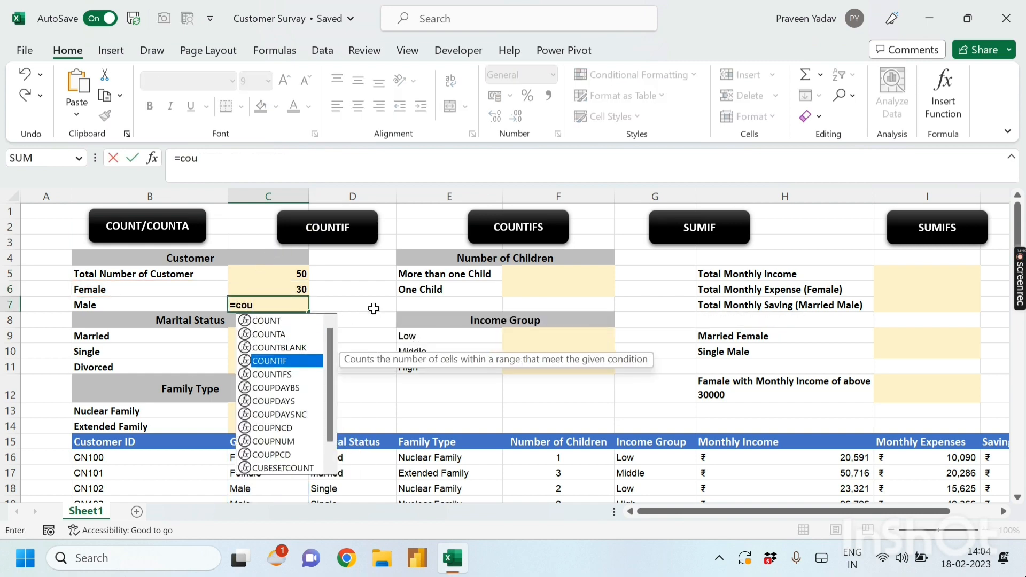
key(Tab)
key(Down)
key(Down)
key(Down)
key(Down)
key(Down)
key(Down)
key(Down)
key(Down)
key(Down)
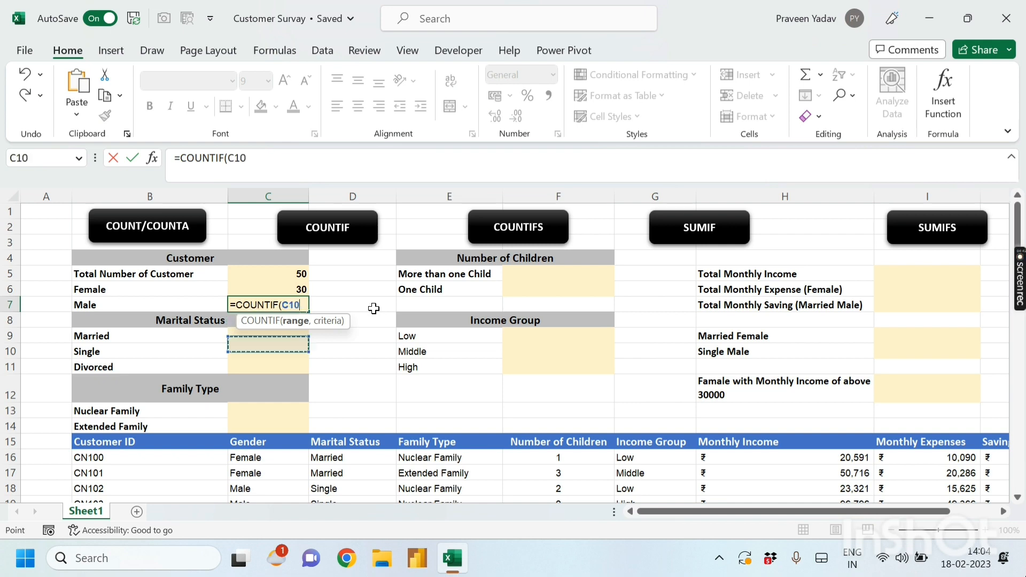
key(ctrl+shift+Down)
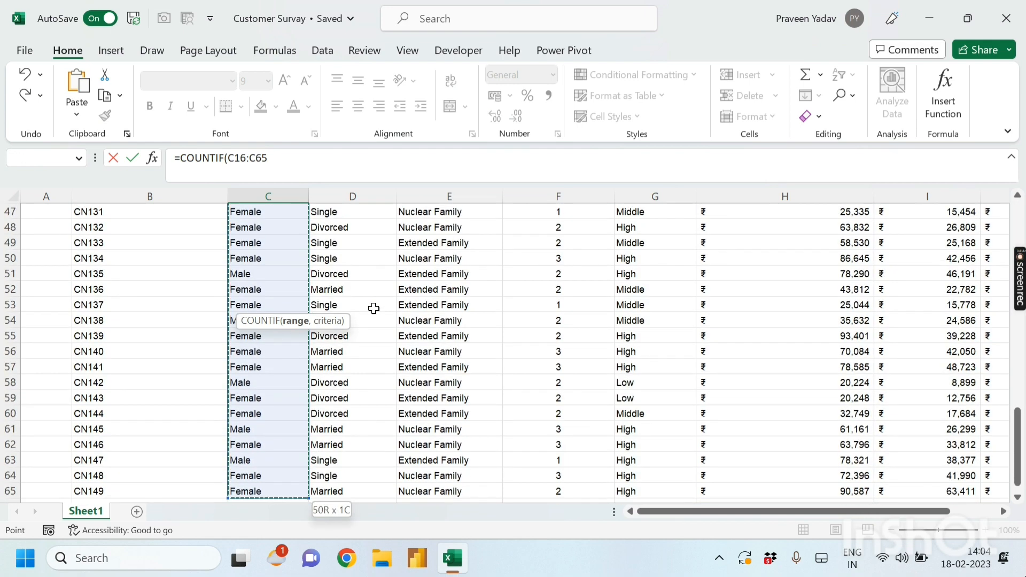
text(,)
key(Left)
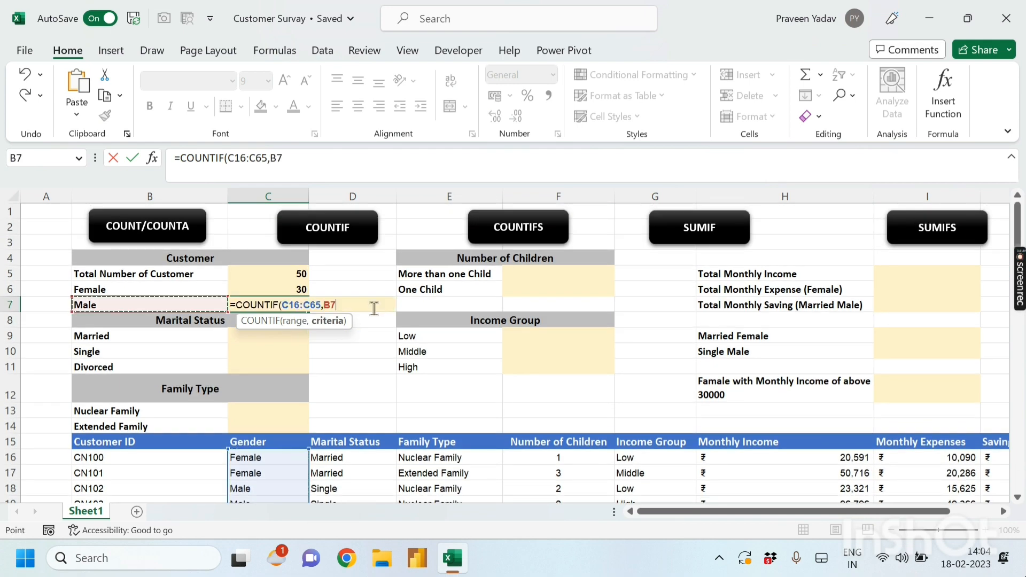
text())
key(Return)
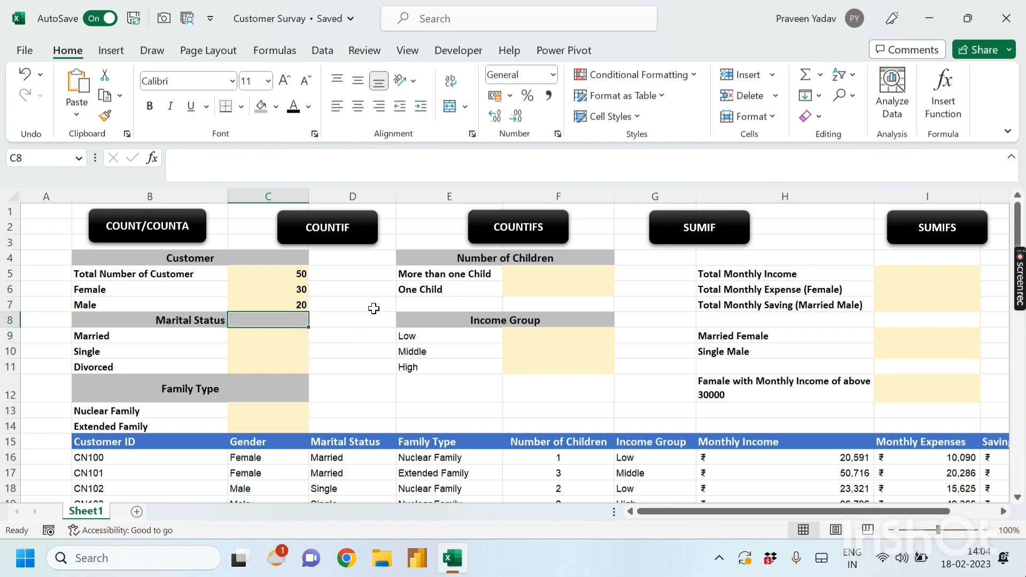
click(374, 367)
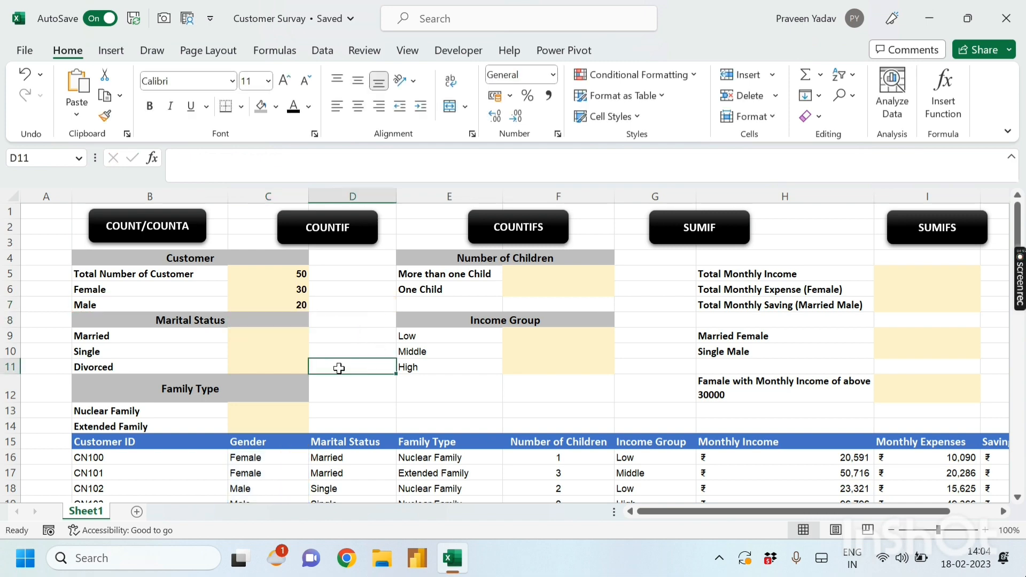
click(342, 352)
click(351, 316)
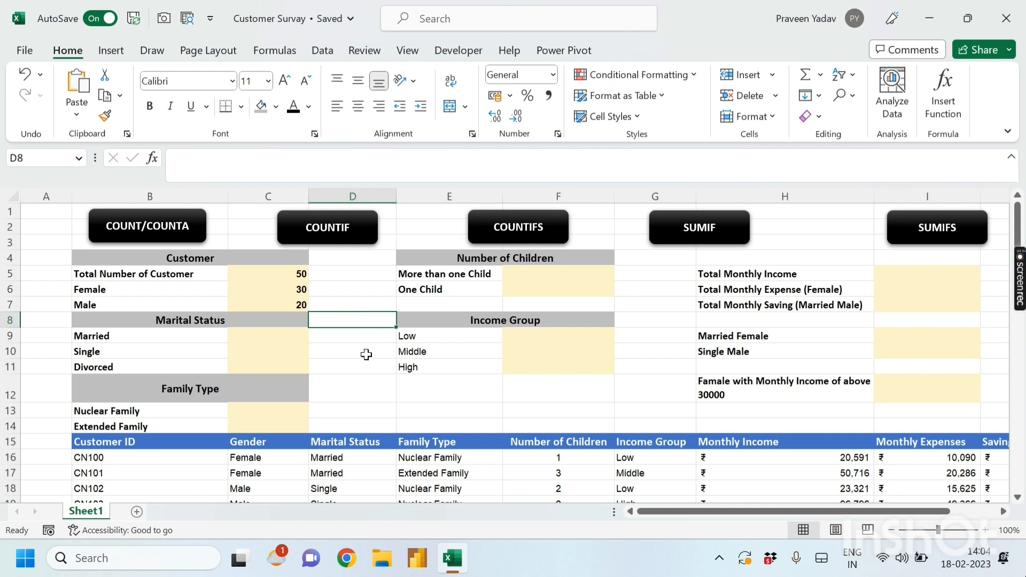
Count the married customers in C9 with a COUNTIF formula over the Marital Status range D16:D65, using the Married label in B9 as criteria
click(289, 336)
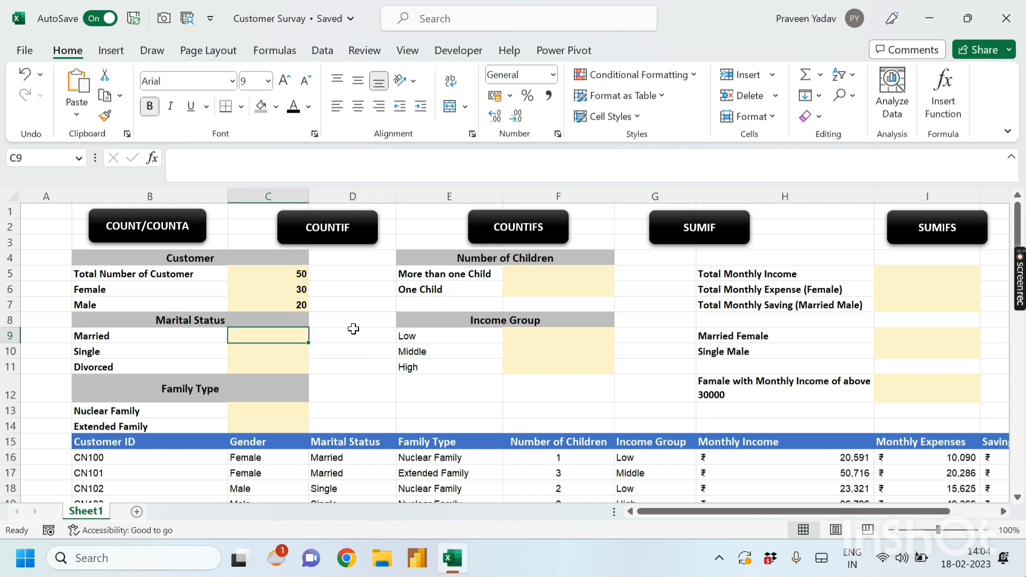
text(=co)
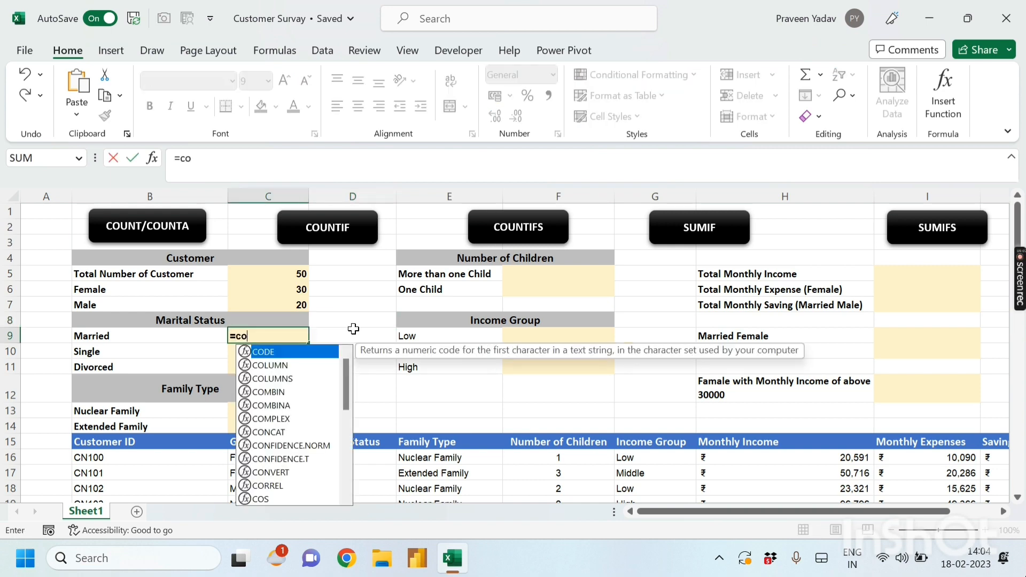
text(un)
key(Down)
key(Down)
key(Down)
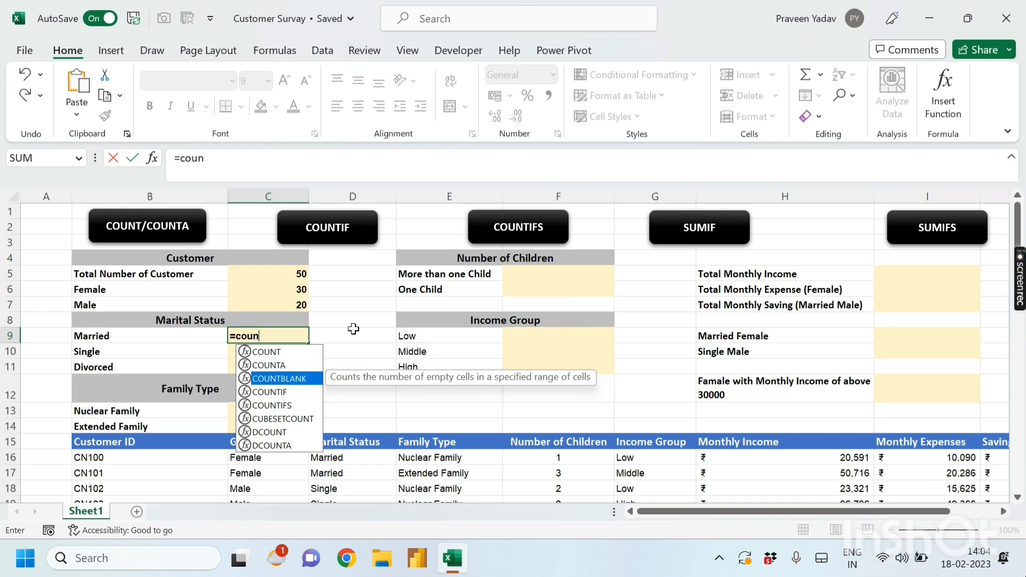
key(Tab)
key(Down)
key(Down)
key(Down)
key(Down)
key(Down)
key(Down)
key(Down)
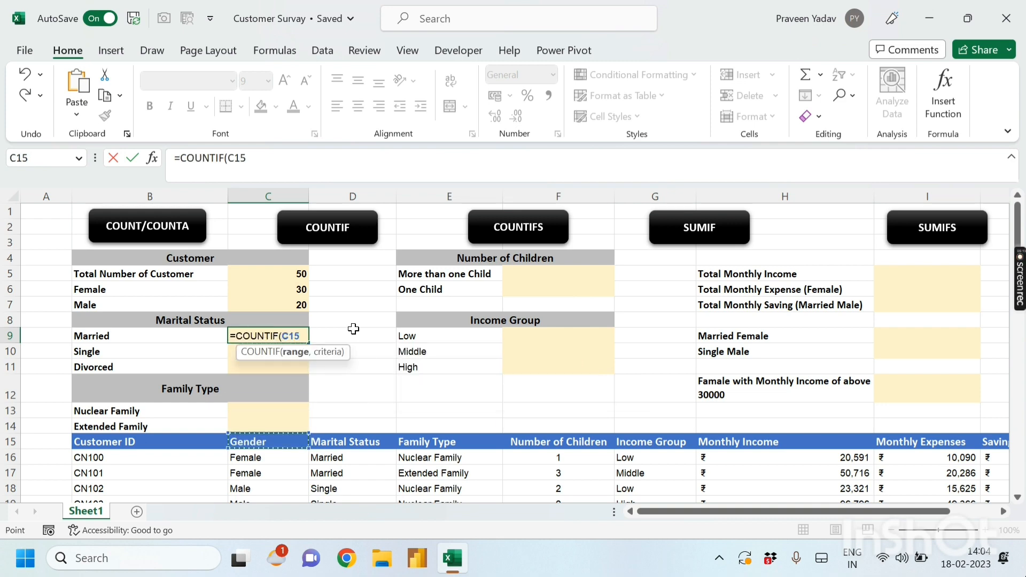
key(Right)
key(ctrl+shift+Down)
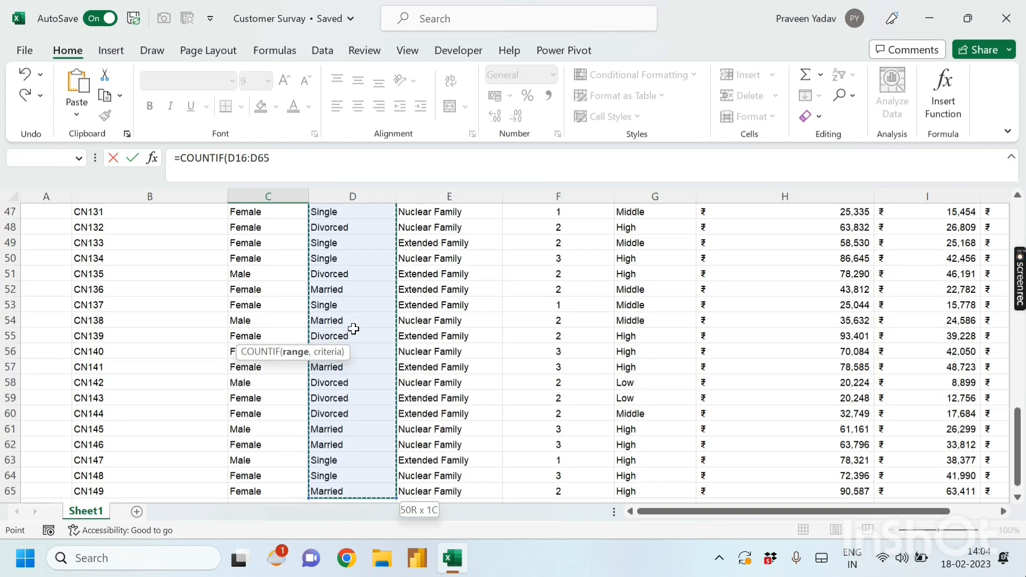
text(,)
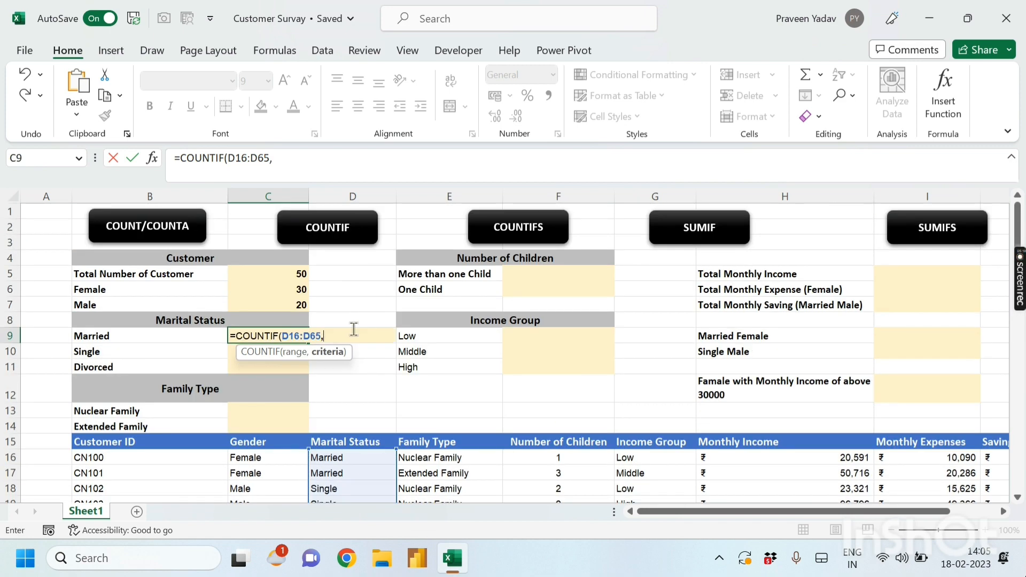
key(Left)
text())
key(Return)
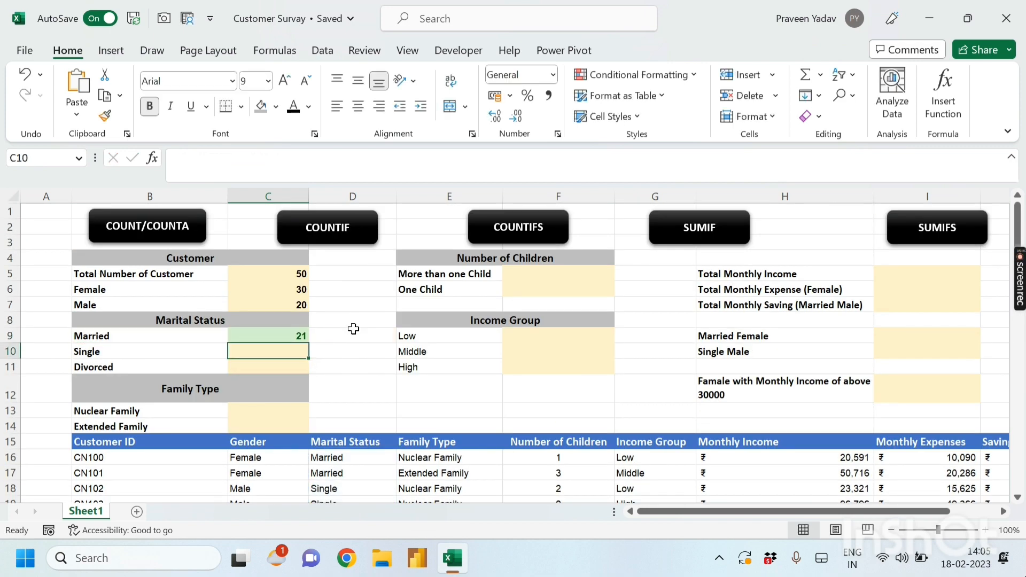
Examine the empty Single, Divorced, Nuclear Family and Extended Family summary cells and the Family Type data column
click(346, 380)
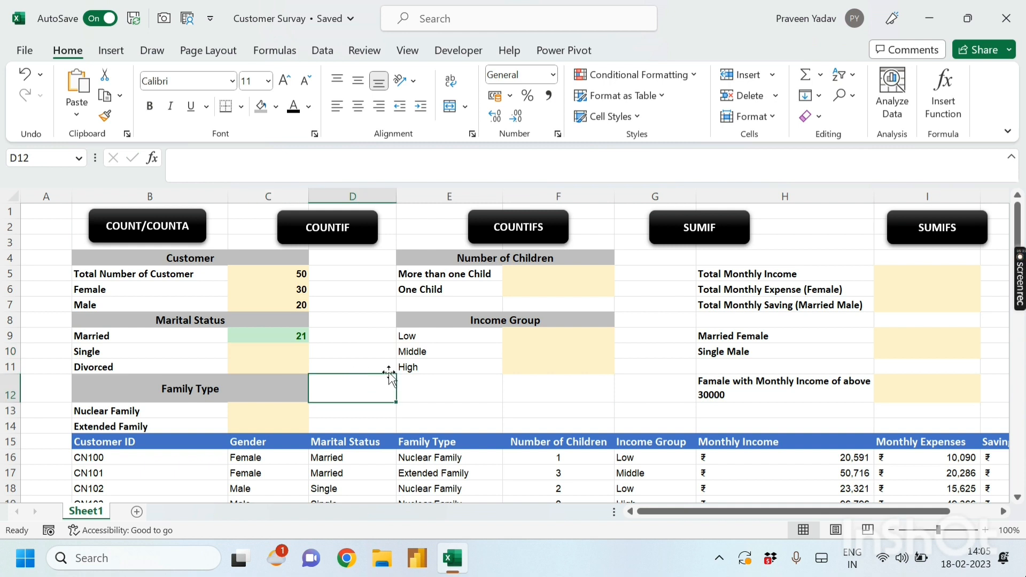
click(278, 350)
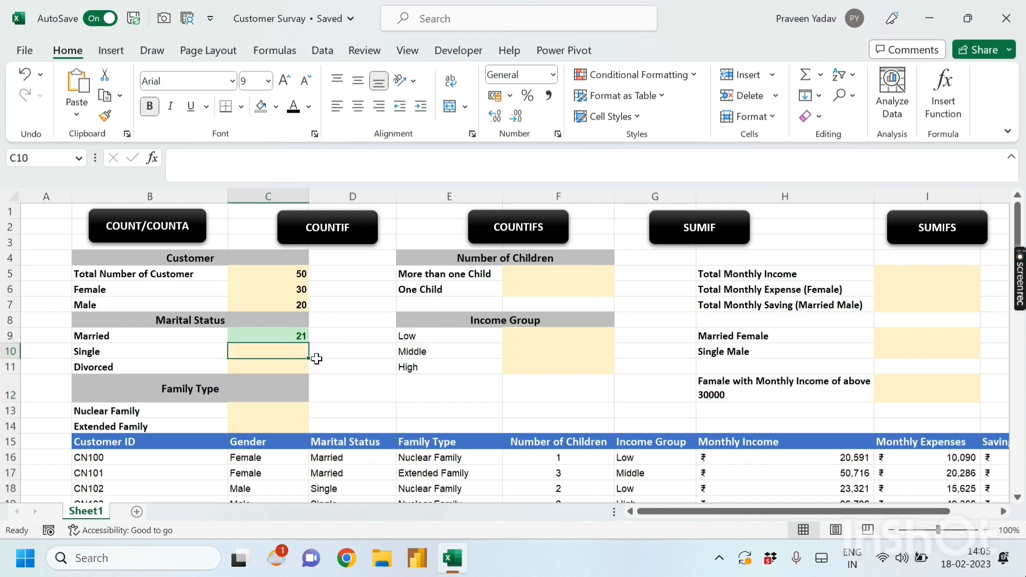
click(281, 371)
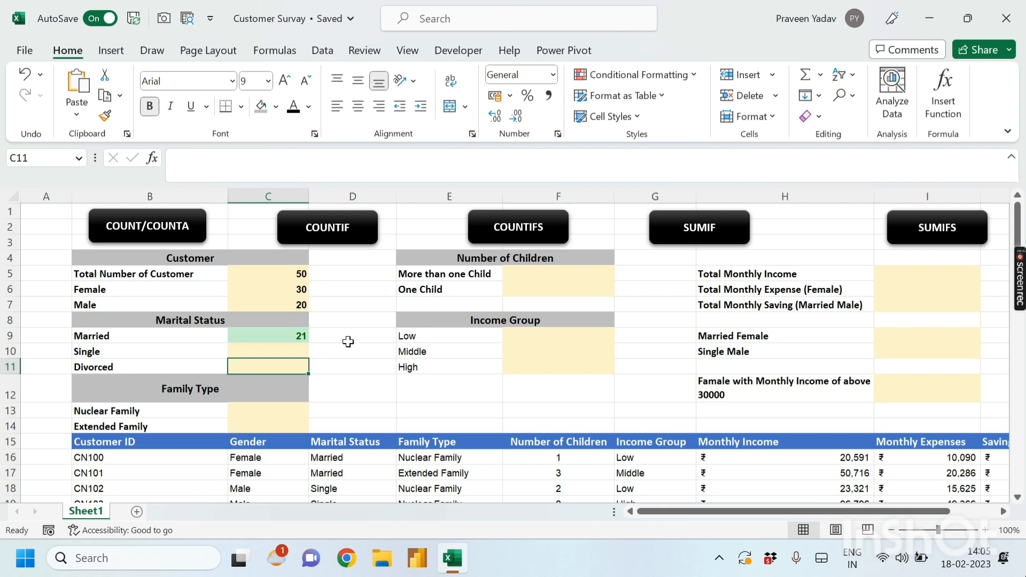
scroll(339, 348, down, 1)
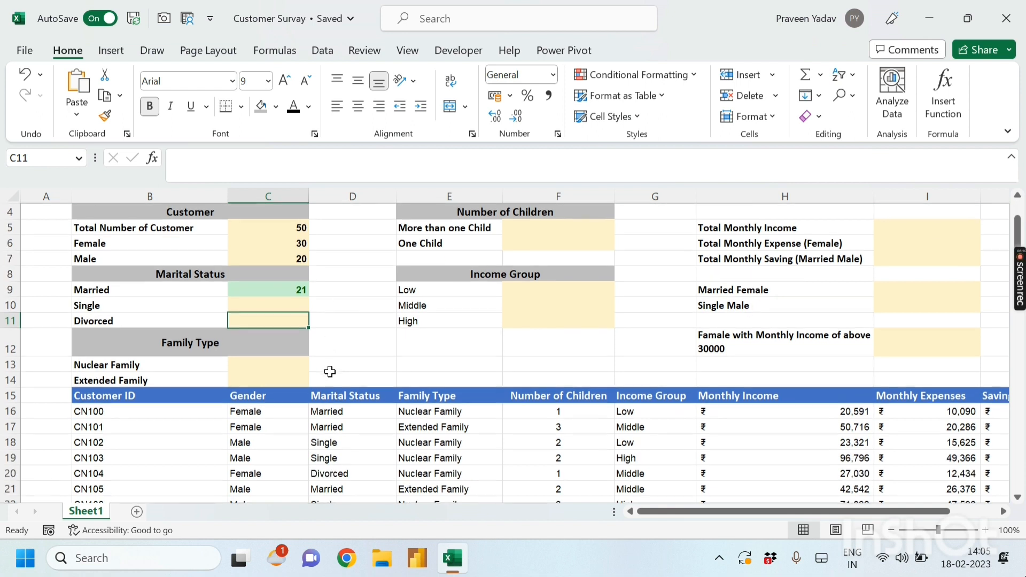
click(261, 362)
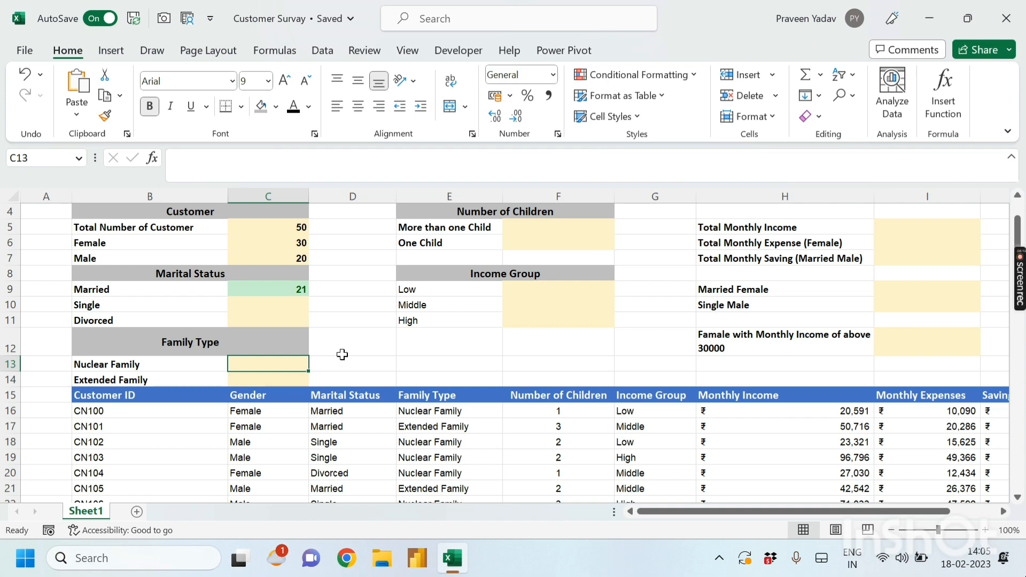
click(261, 378)
click(262, 365)
scroll(358, 337, up, 1)
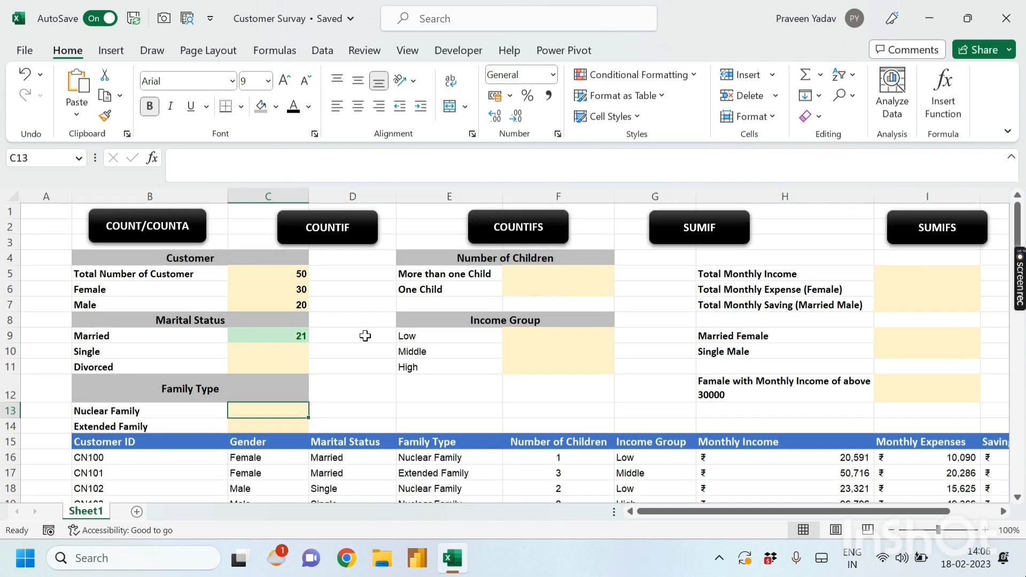
click(96, 410)
click(239, 413)
mouse_move(438, 457)
mouse_down()
mouse_move(431, 526)
mouse_move(437, 457)
mouse_up()
click(439, 340)
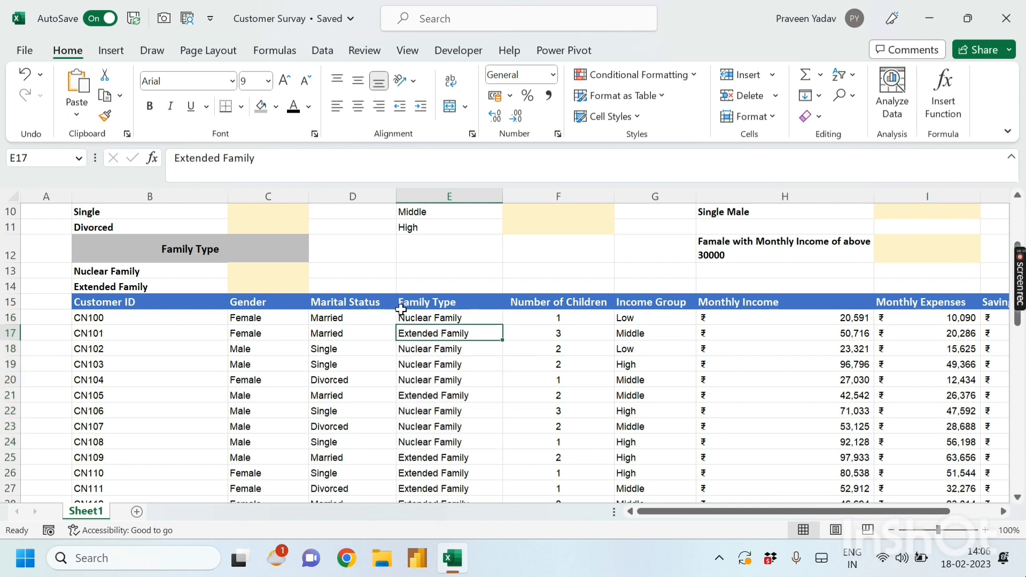
scroll(367, 284, up, 3)
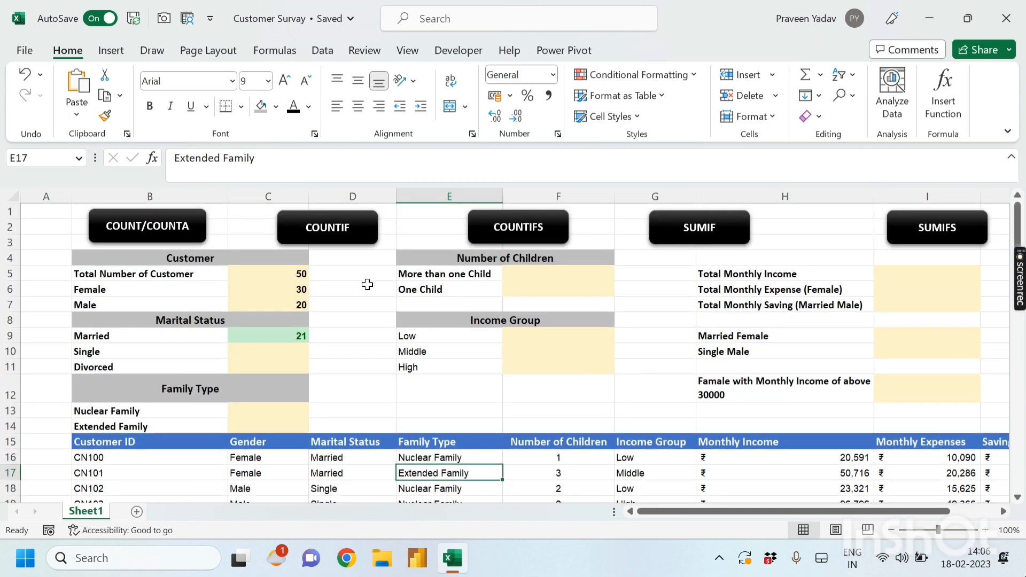
mouse_move(270, 410)
mouse_down()
mouse_move(270, 426)
mouse_move(260, 422)
mouse_up()
click(270, 426)
click(417, 387)
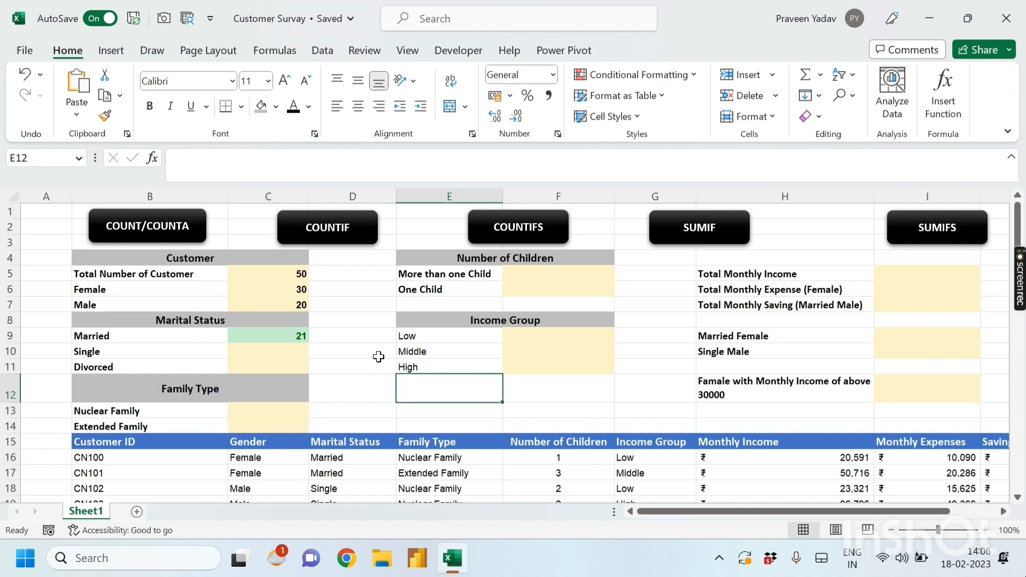
click(348, 315)
Count the customers with more than one child in F5 with the formula =COUNTIF(F16:F65,">"&F16)
click(515, 278)
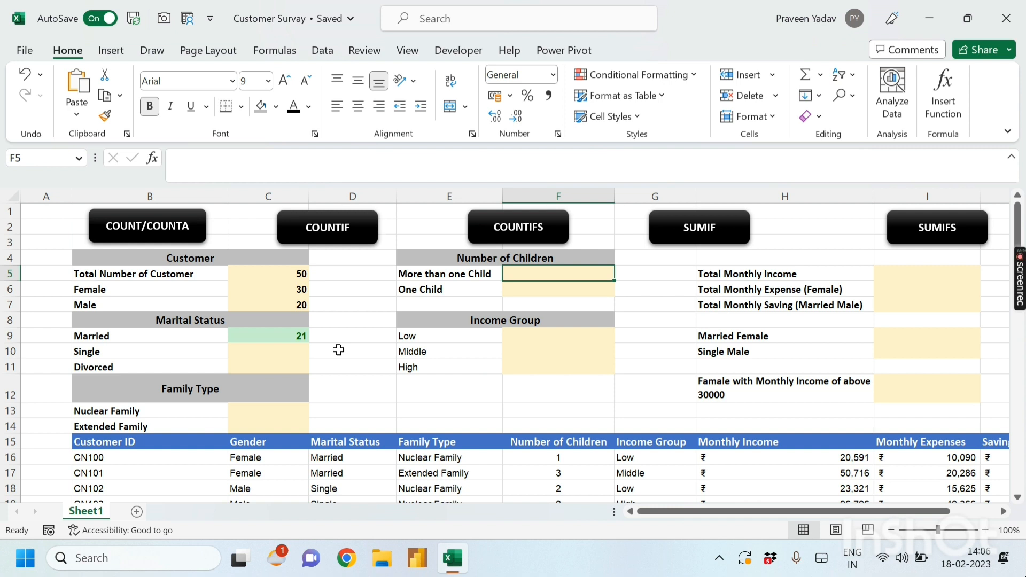
text(=cou)
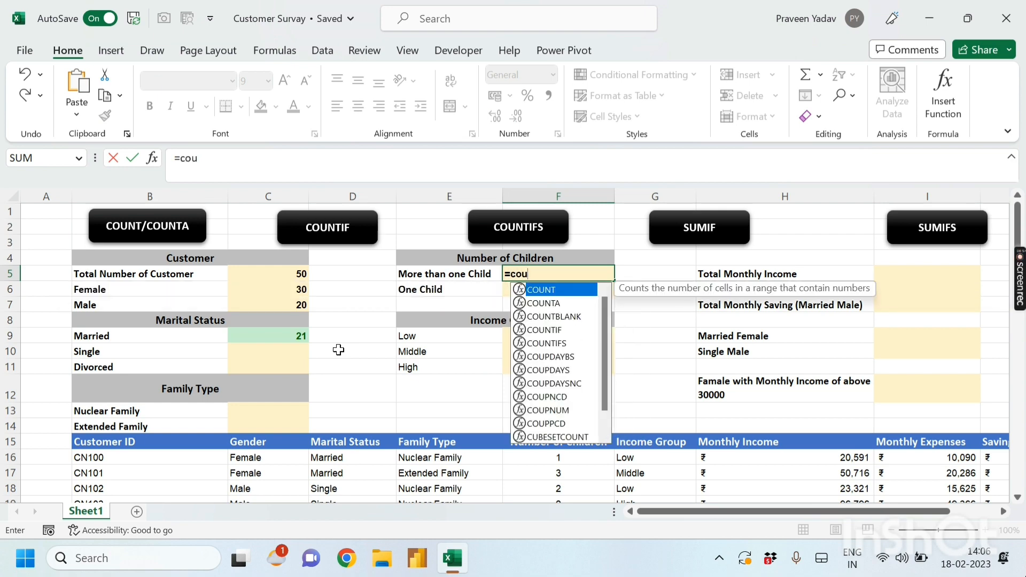
key(Down)
key(Down)
key(Down)
key(Tab)
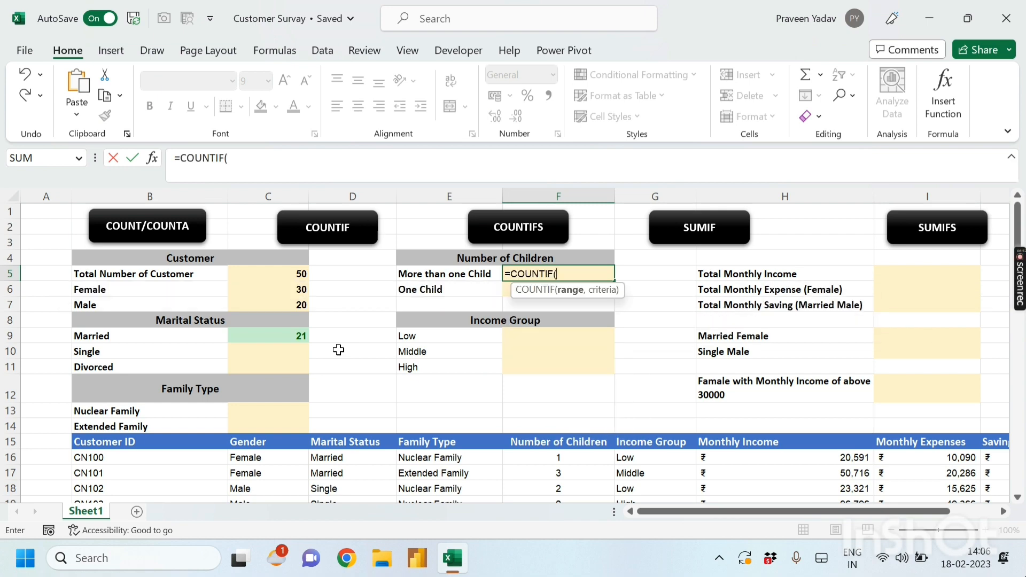
key(Down)
key(Down)
key(Down)
key(Down)
key(Down)
key(Down)
key(Down)
key(Down)
key(Down)
key(Down)
key(Down)
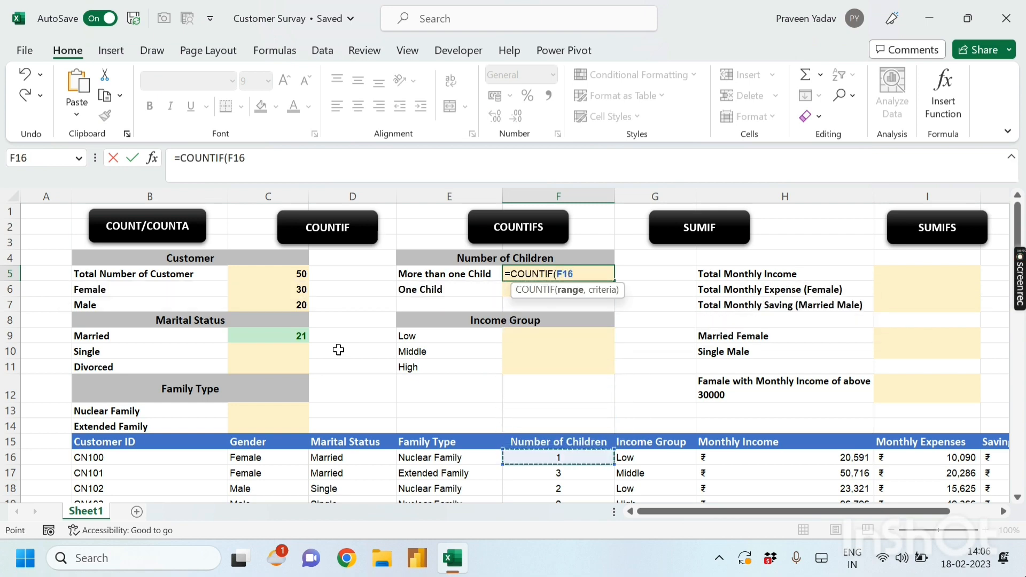
key(ctrl+shift+Down)
text(,)
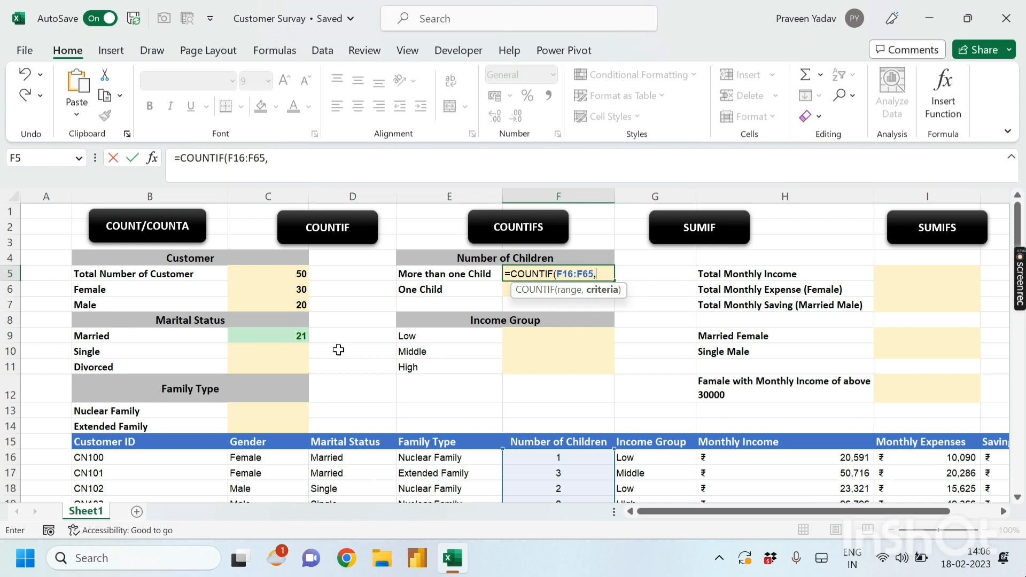
text(">"&)
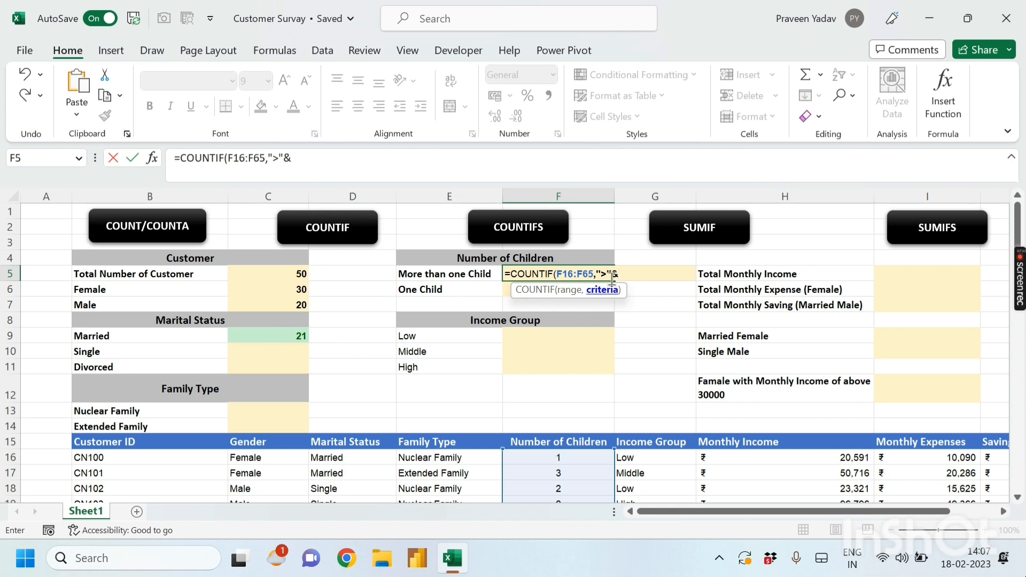
click(555, 455)
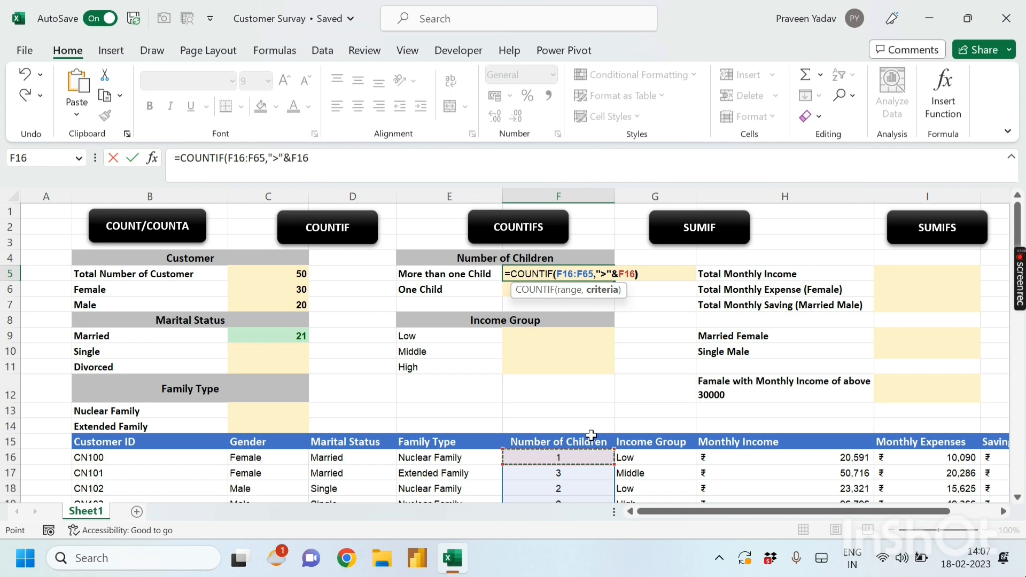
key(Return)
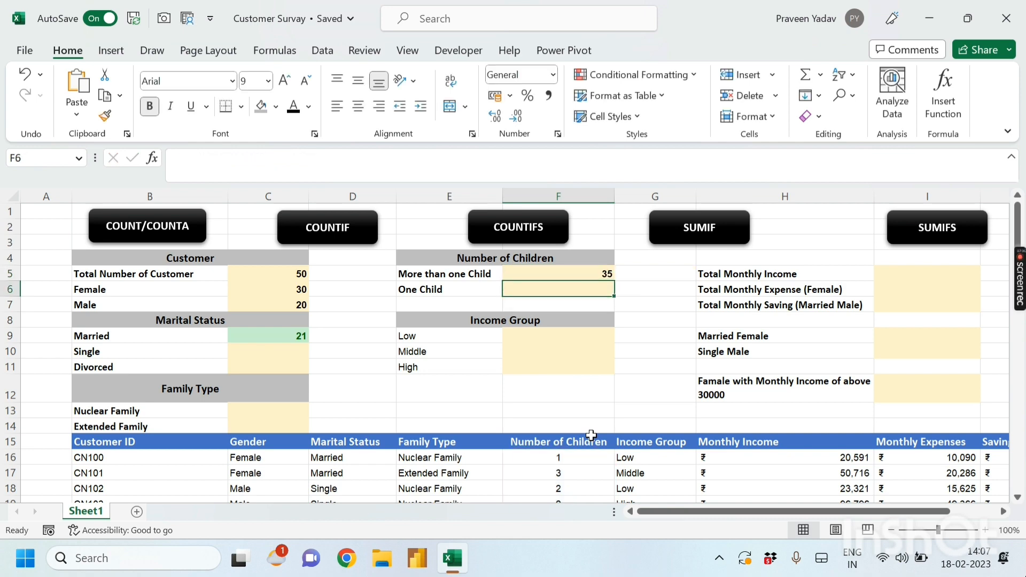
click(682, 399)
click(591, 272)
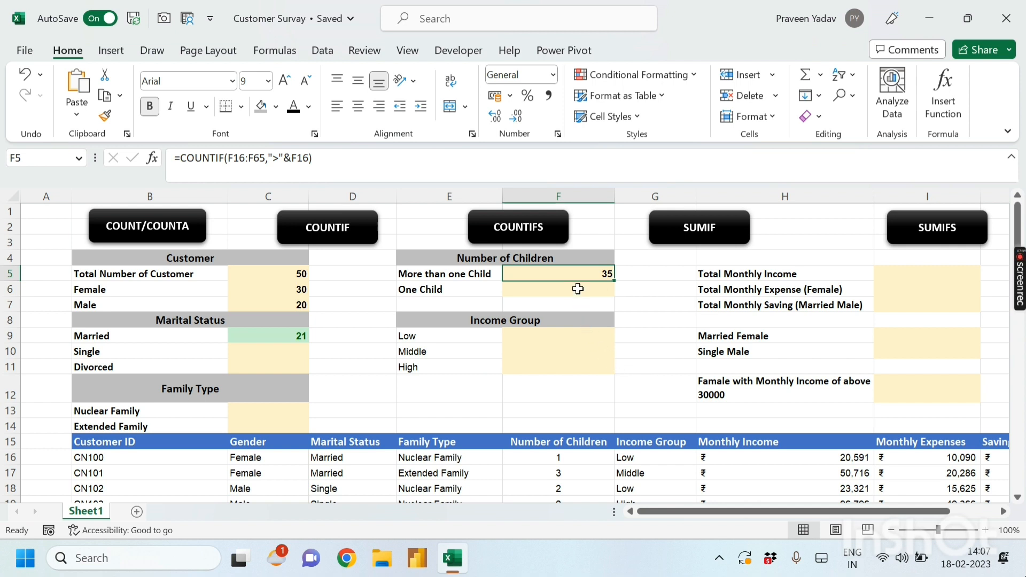
Count the customers with one child in F6 with the formula =COUNTIF(F16:F65,F16)
click(577, 289)
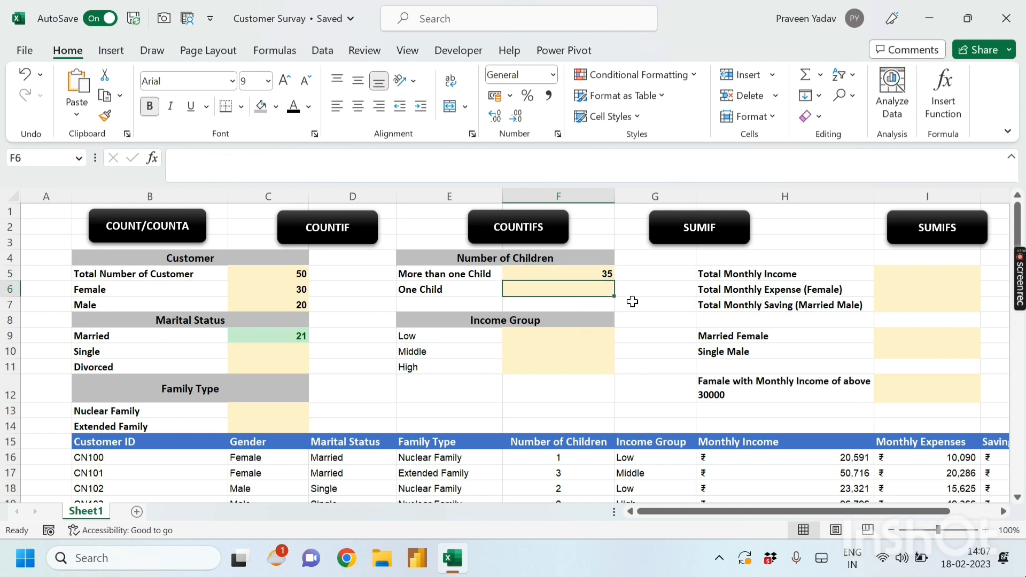
click(466, 289)
click(561, 289)
text(=coun)
key(Down)
key(Down)
key(Down)
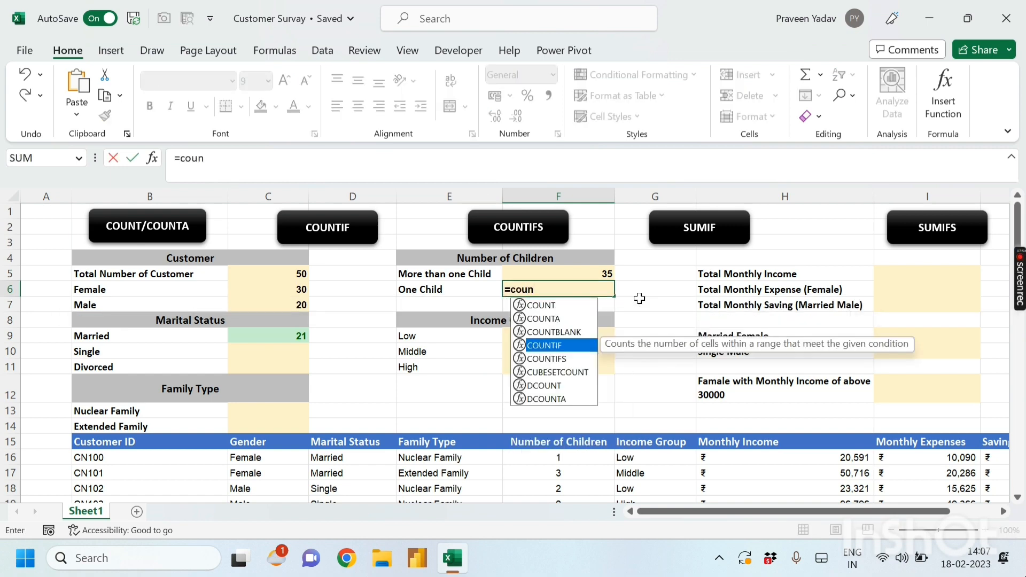
key(Tab)
key(Down)
key(Down)
key(Down)
key(Down)
key(Down)
key(Down)
key(Down)
key(Down)
key(Down)
key(Down)
key(ctrl+shift+Down)
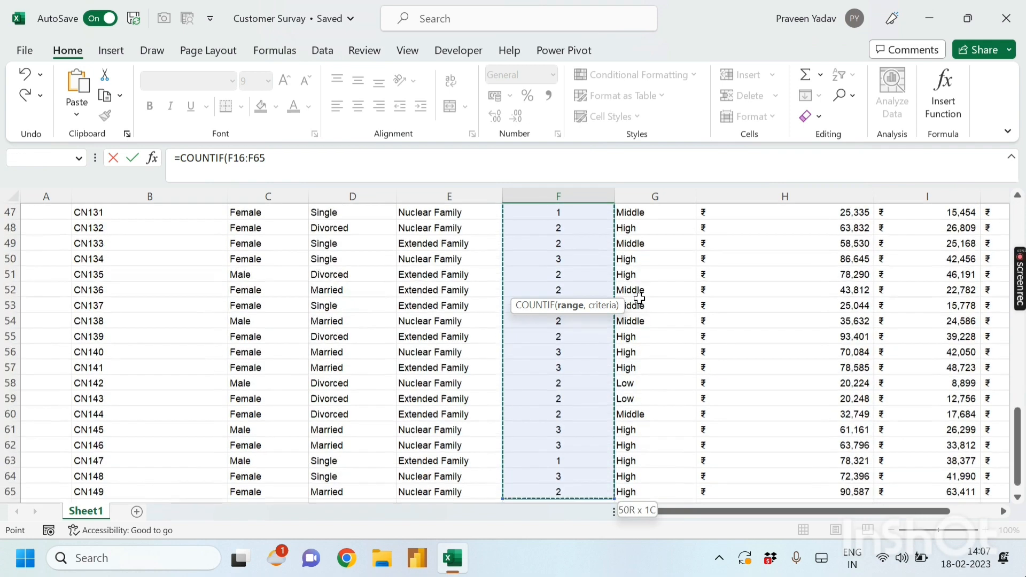
text(,)
key(Down)
key(Down)
key(Down)
key(Down)
key(Down)
key(Down)
key(Down)
key(Down)
key(Down)
key(Down)
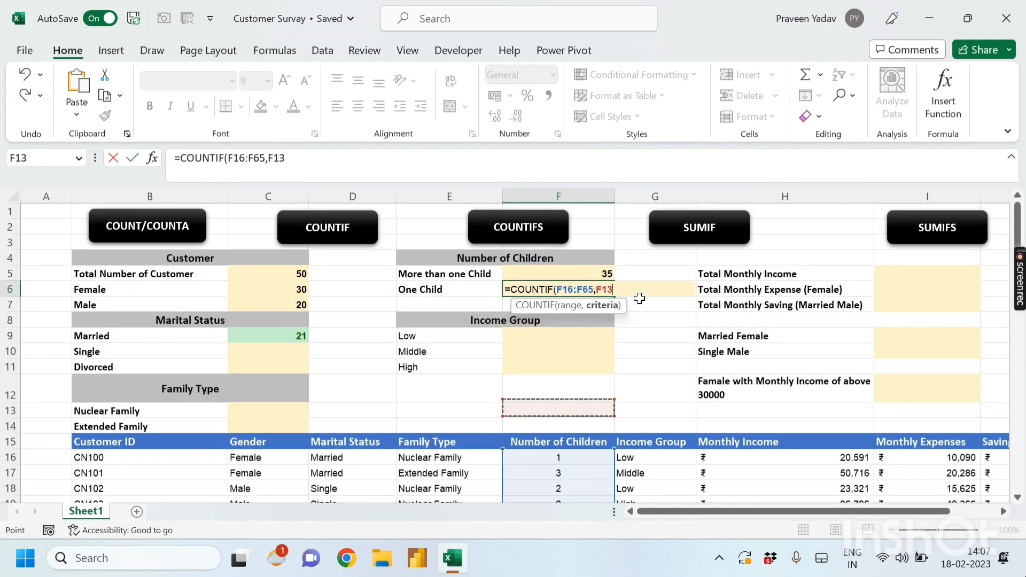
text())
key(Return)
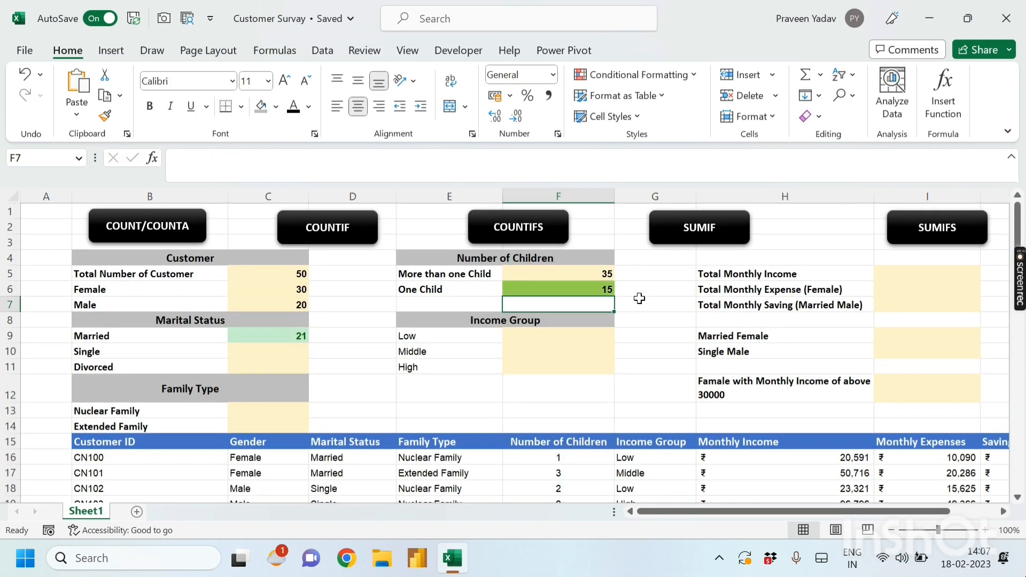
Examine the empty Low, Middle and High result cells F9:F11 of the Income Group summary
click(638, 299)
click(643, 388)
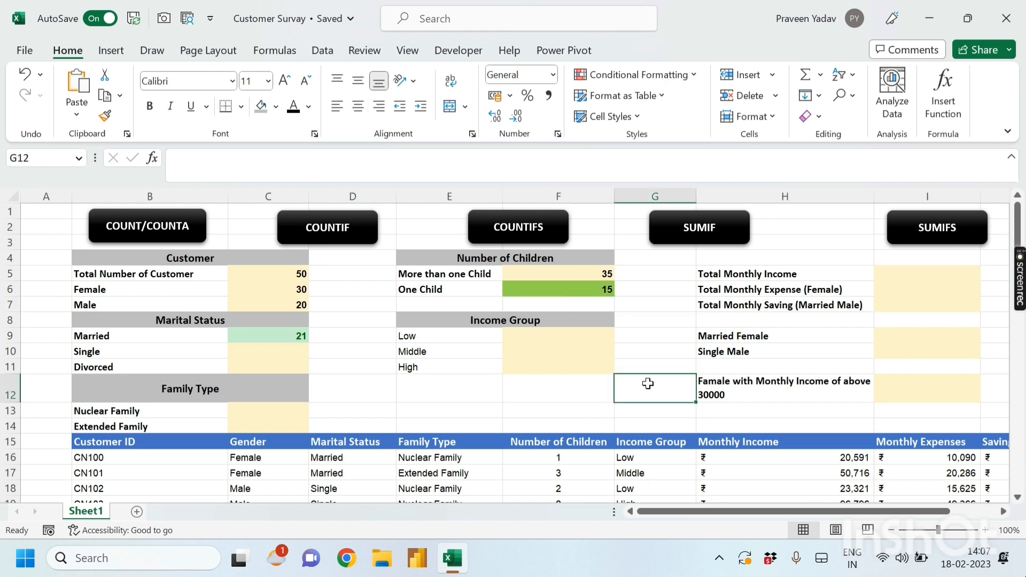
click(569, 409)
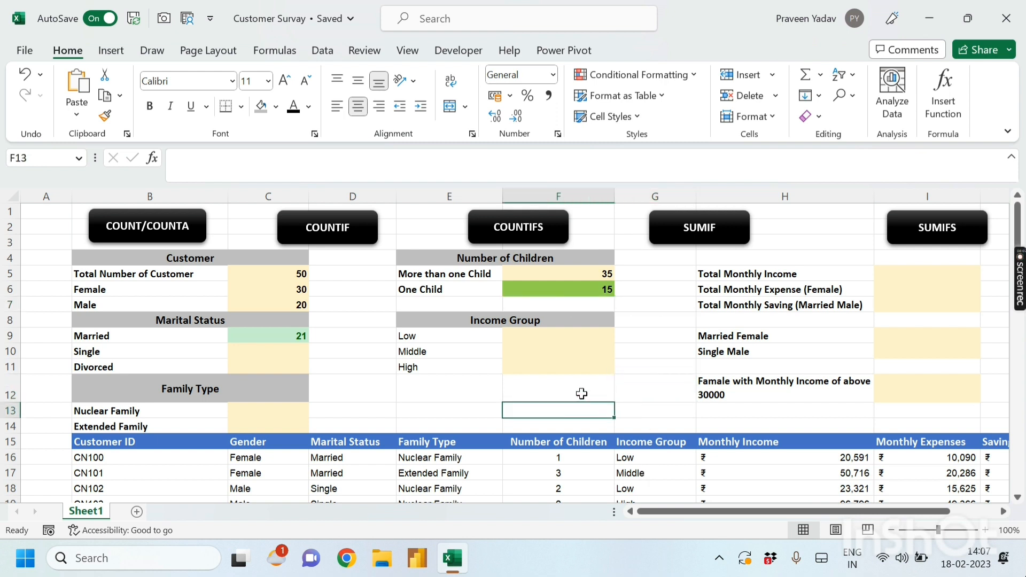
drag(536, 331, 543, 371)
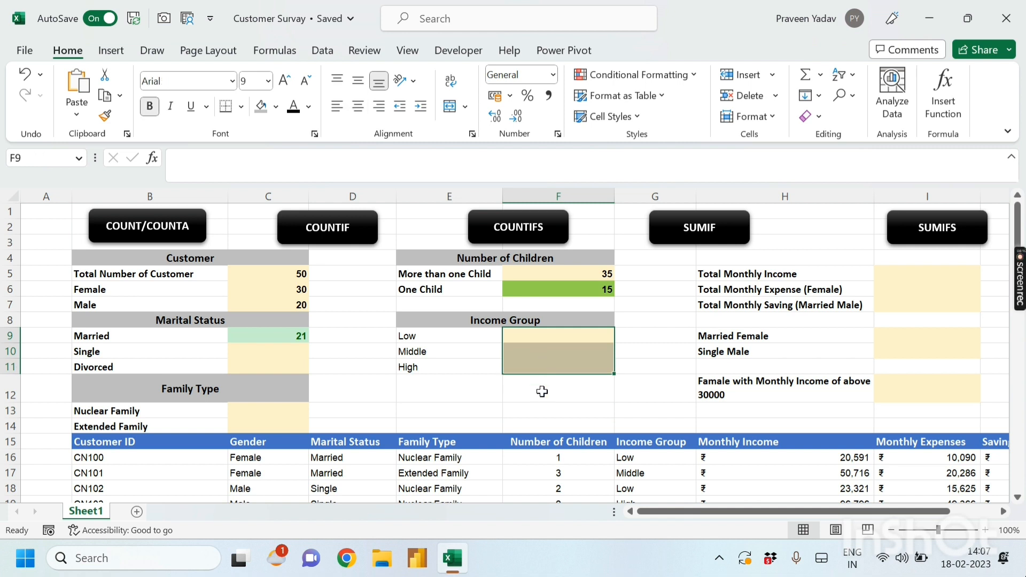
click(542, 392)
drag(543, 332, 542, 370)
click(635, 392)
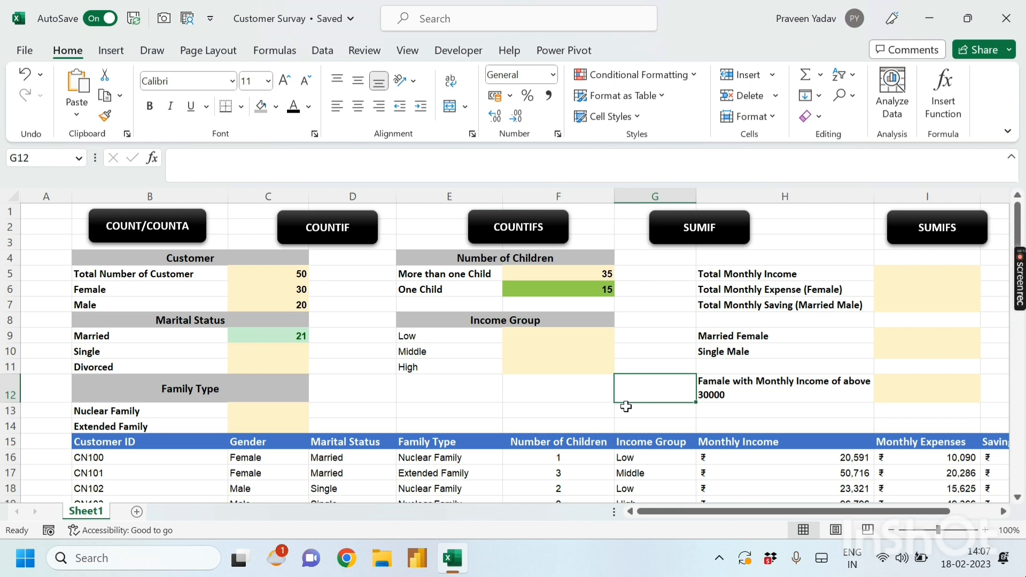
Calculate the Total Monthly Income in I5 with the formula =SUM(H16:H65)
click(740, 279)
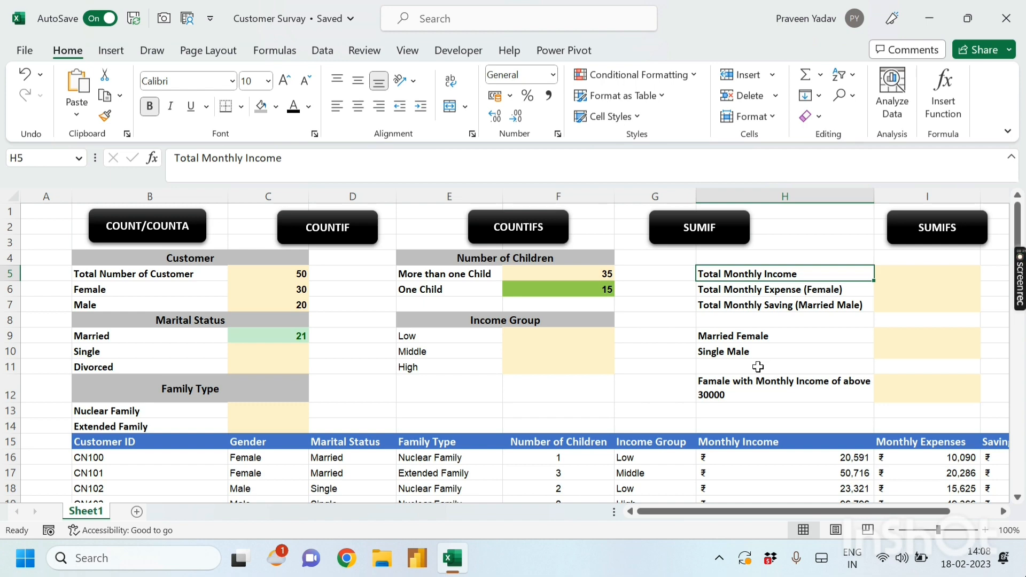
click(931, 273)
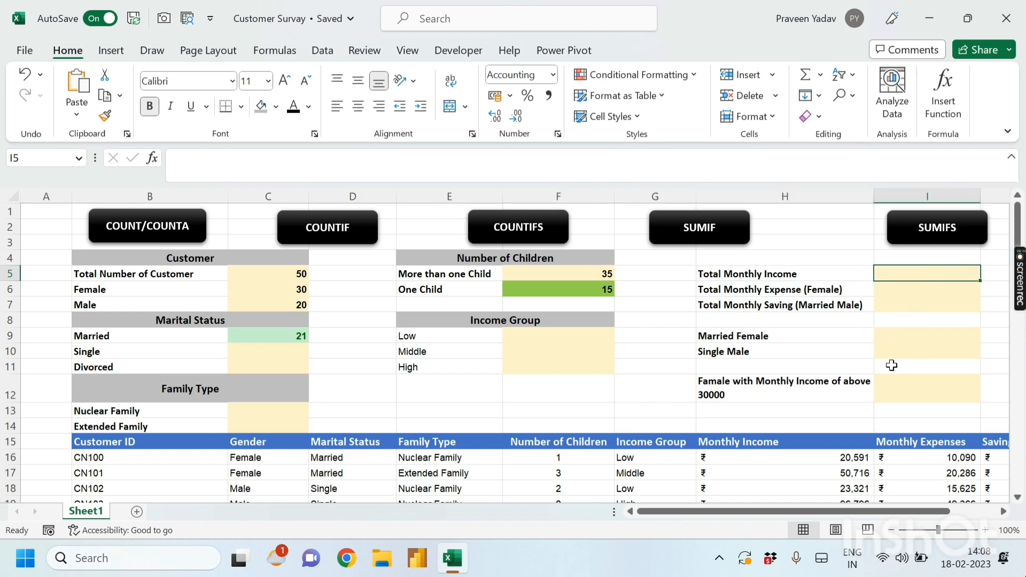
text(=sum)
key(Tab)
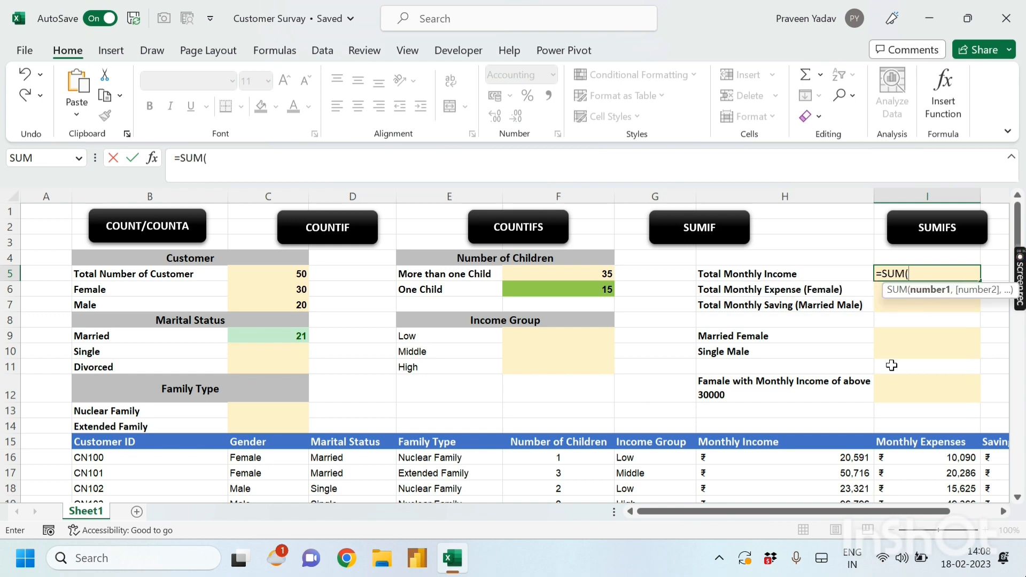
key(Down)
key(Down)
key(Down)
key(Down)
key(Down)
key(Down)
key(Down)
key(Down)
key(Down)
key(Down)
key(Down)
key(Left)
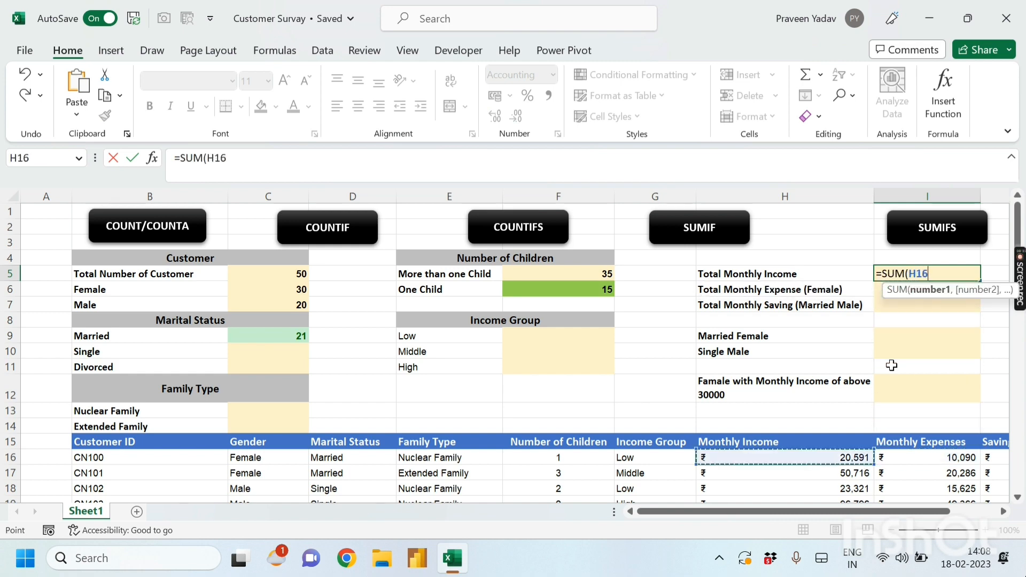
key(ctrl+shift+Down)
text())
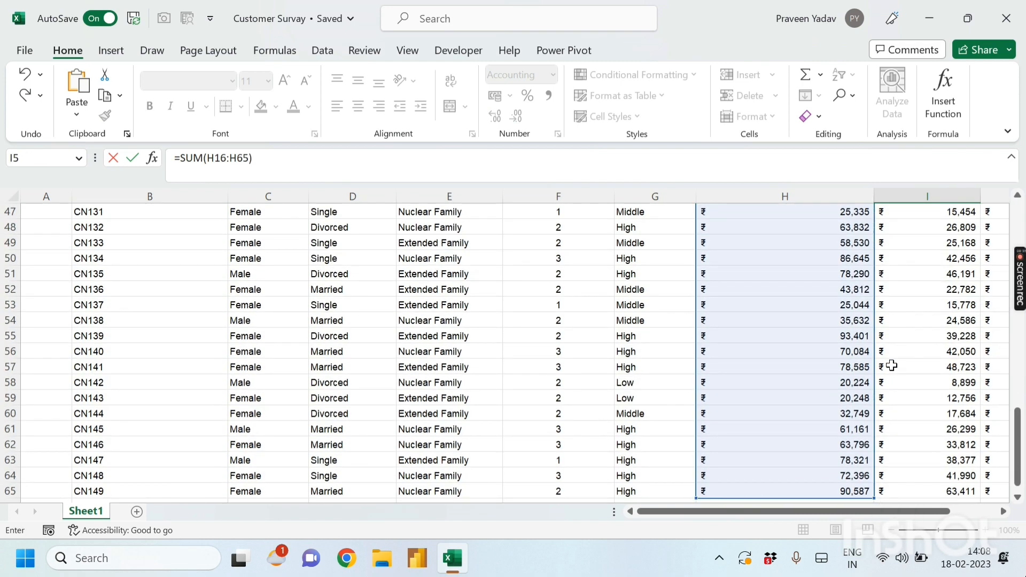
key(Return)
scroll(891, 366, up, 2)
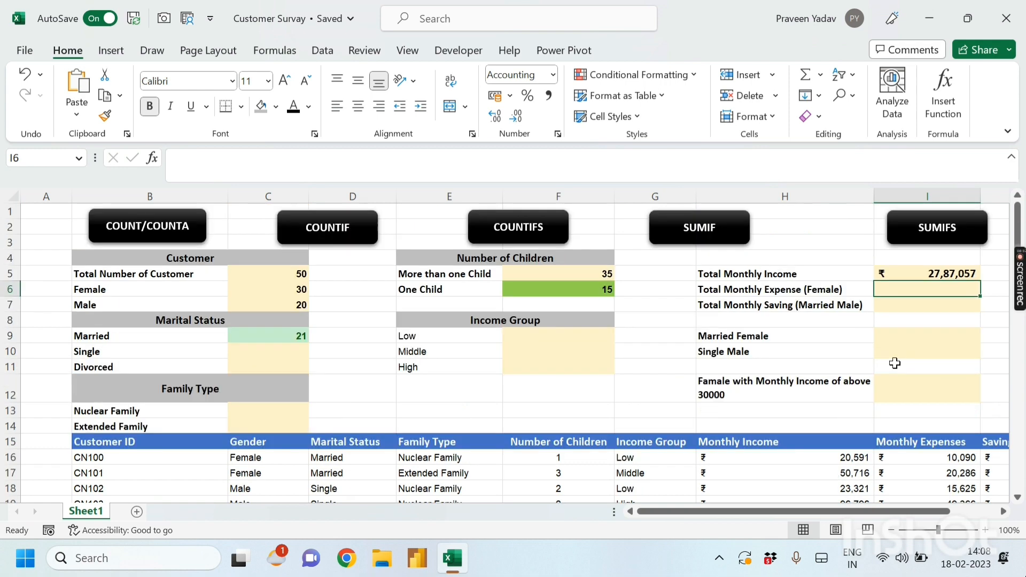
Examine the Total Monthly Expense (Female) and Total Monthly Saving (Married Male) labels and the Monthly Expenses data column
click(933, 303)
click(918, 289)
click(818, 335)
click(791, 291)
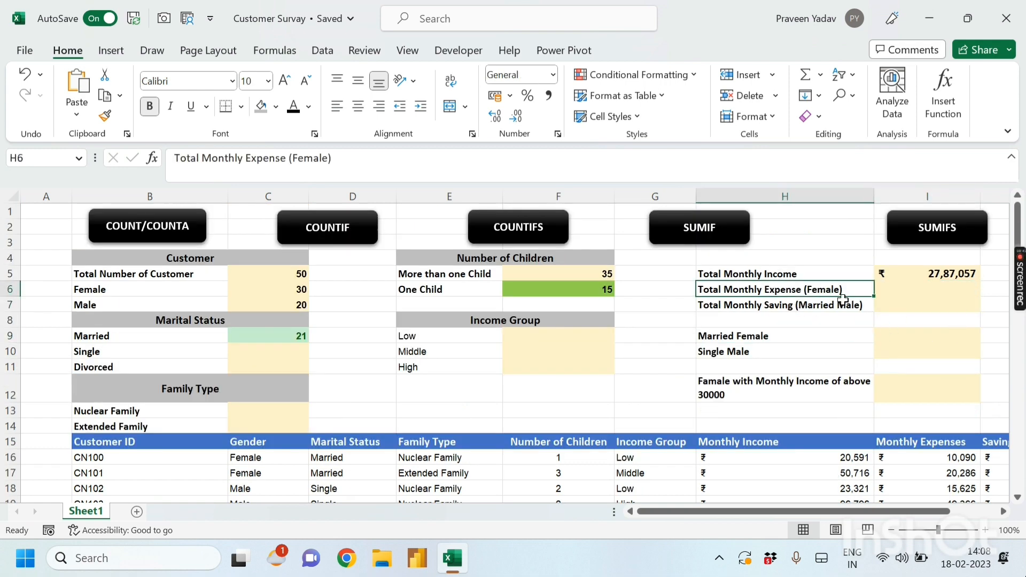
click(844, 334)
click(831, 320)
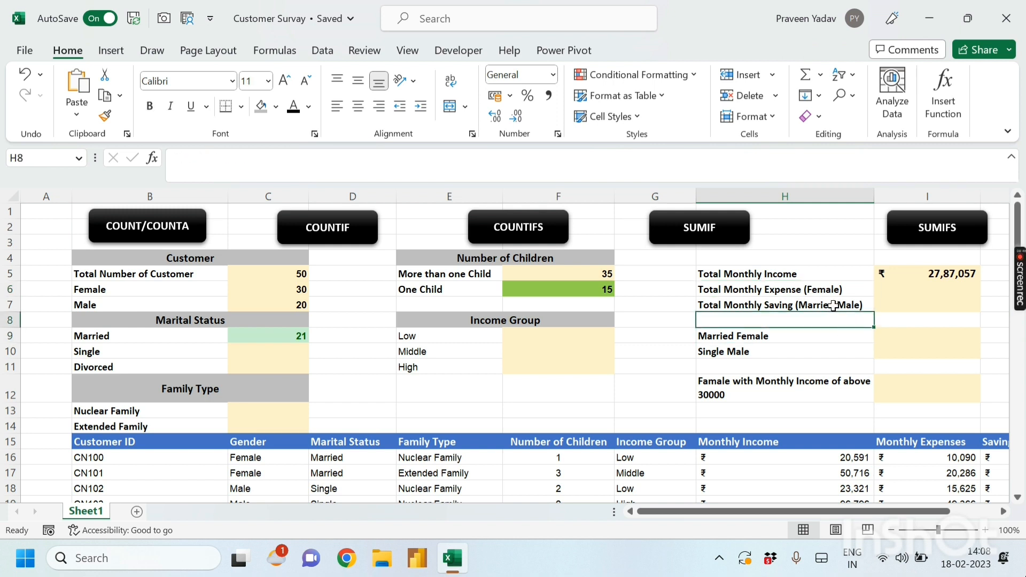
click(831, 306)
drag(923, 458, 927, 508)
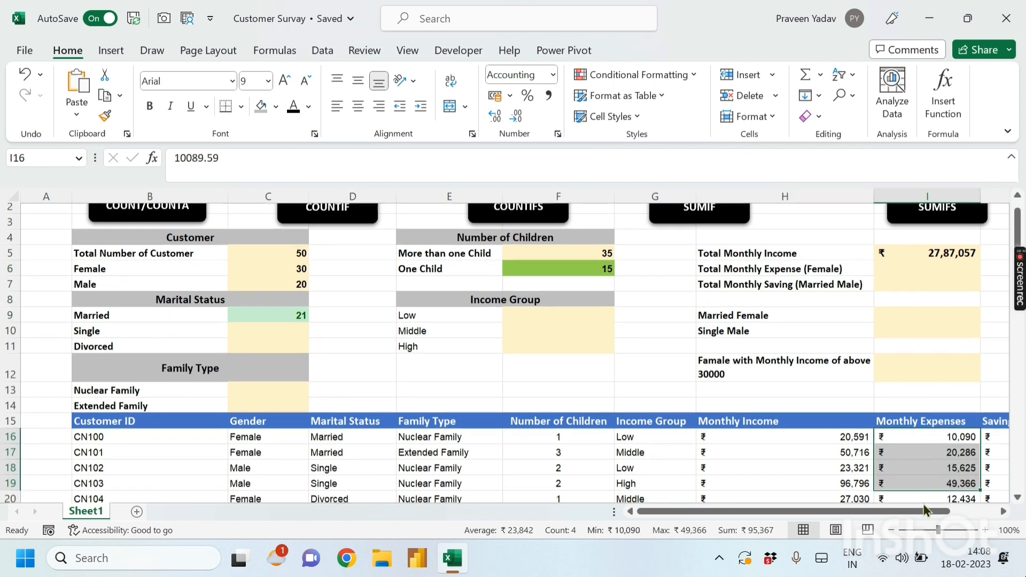
click(838, 350)
scroll(790, 309, up, 1)
click(809, 291)
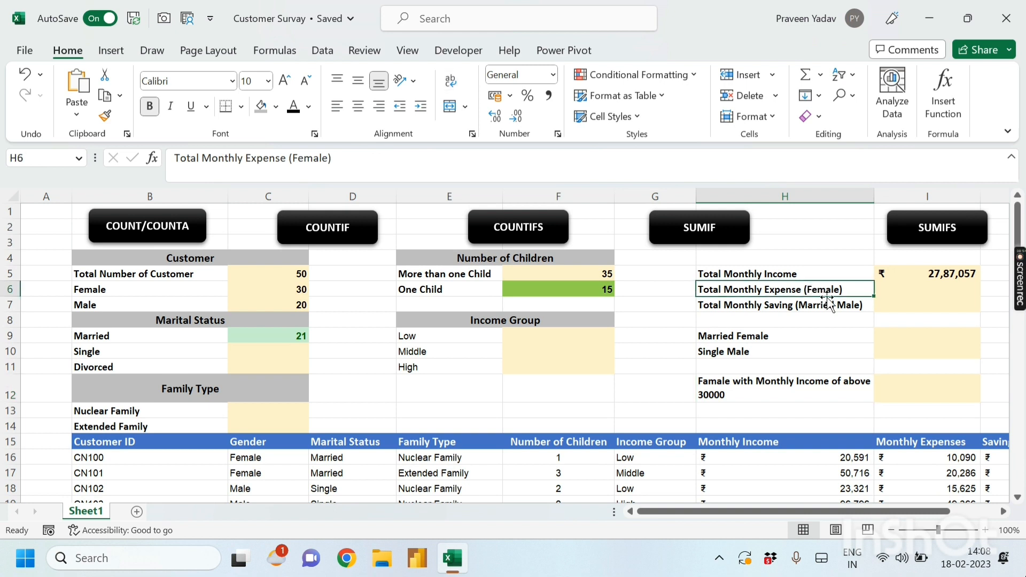
Start a SUMIF formula in I6 for Total Monthly Expense (Female) with the Gender data C16:C65 as its range
key(Right)
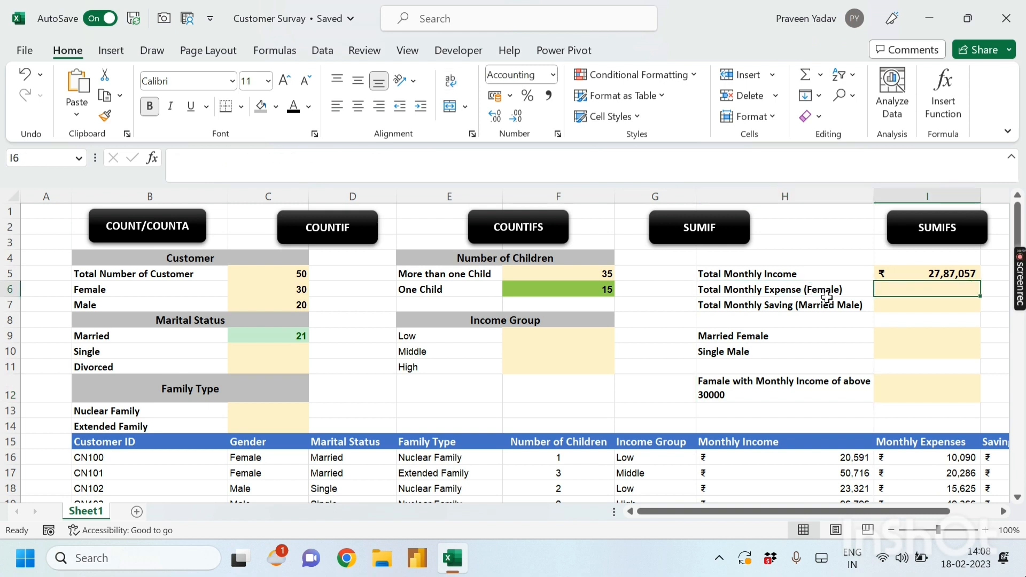
text(=sum)
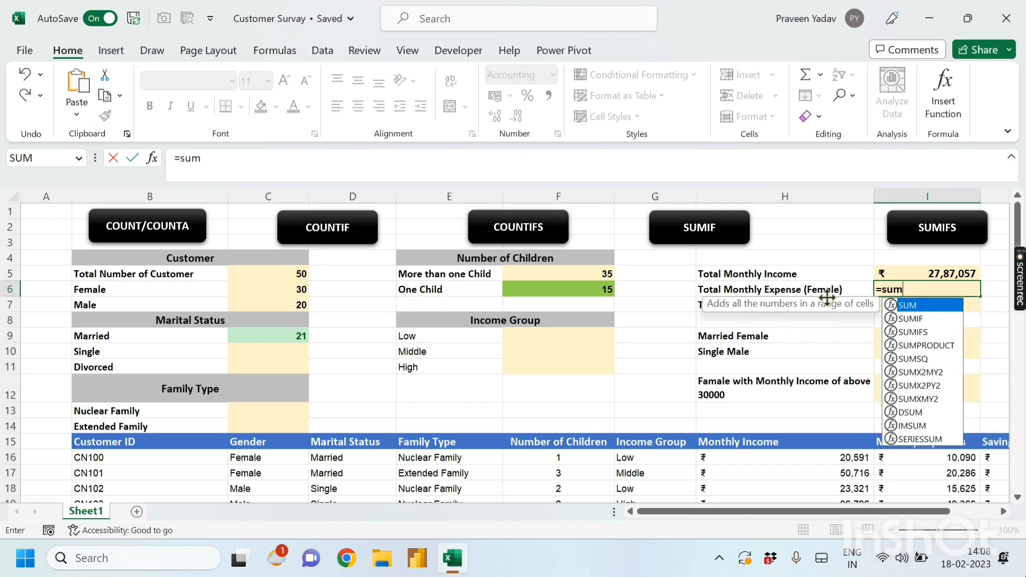
text(if)
key(Tab)
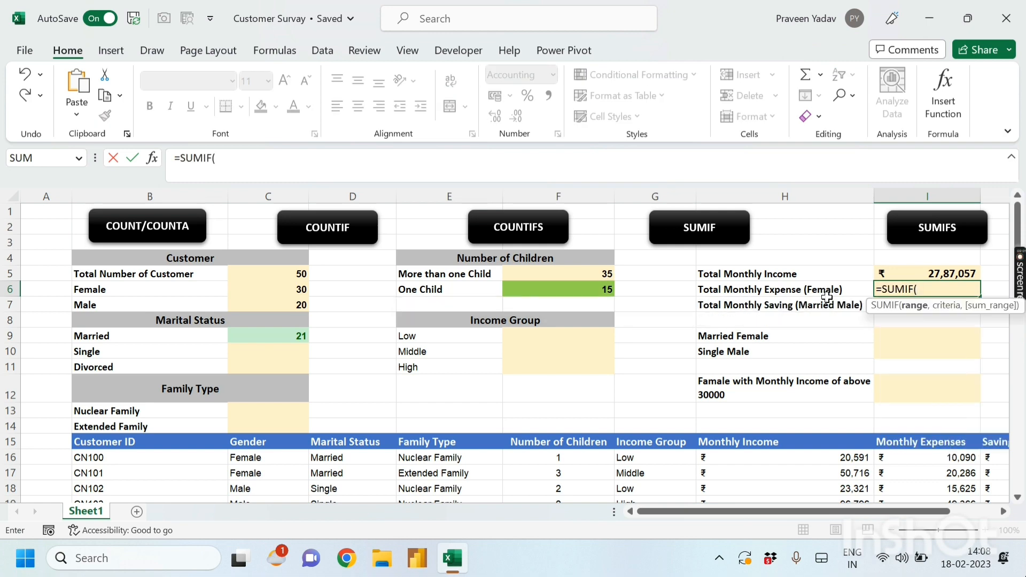
drag(837, 514, 861, 515)
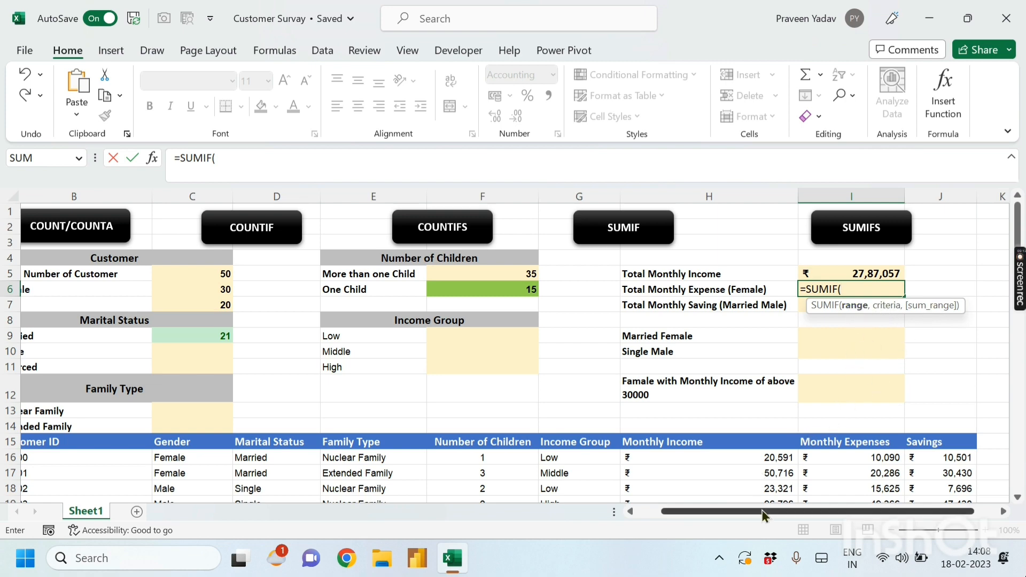
drag(762, 509, 739, 507)
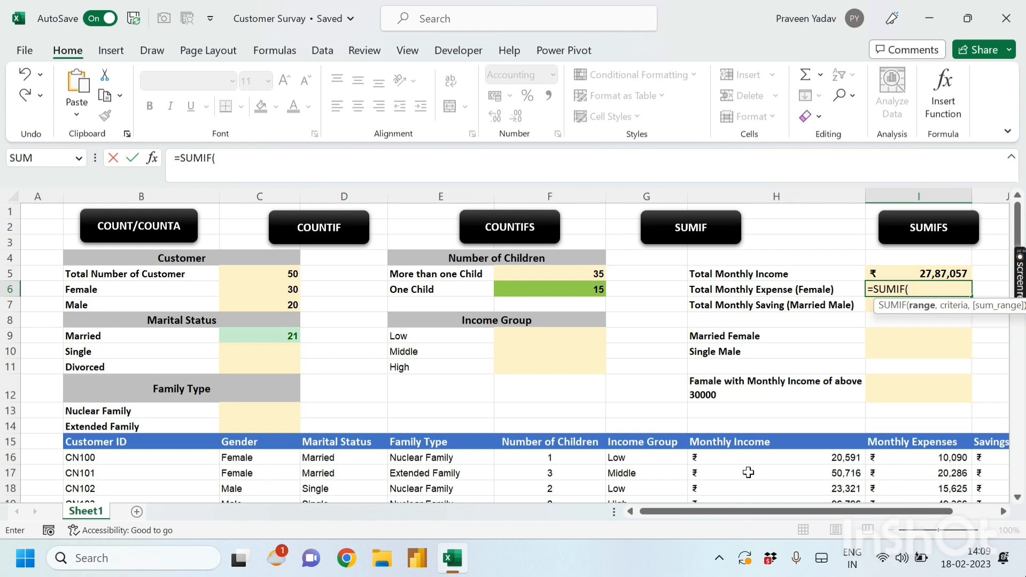
click(278, 458)
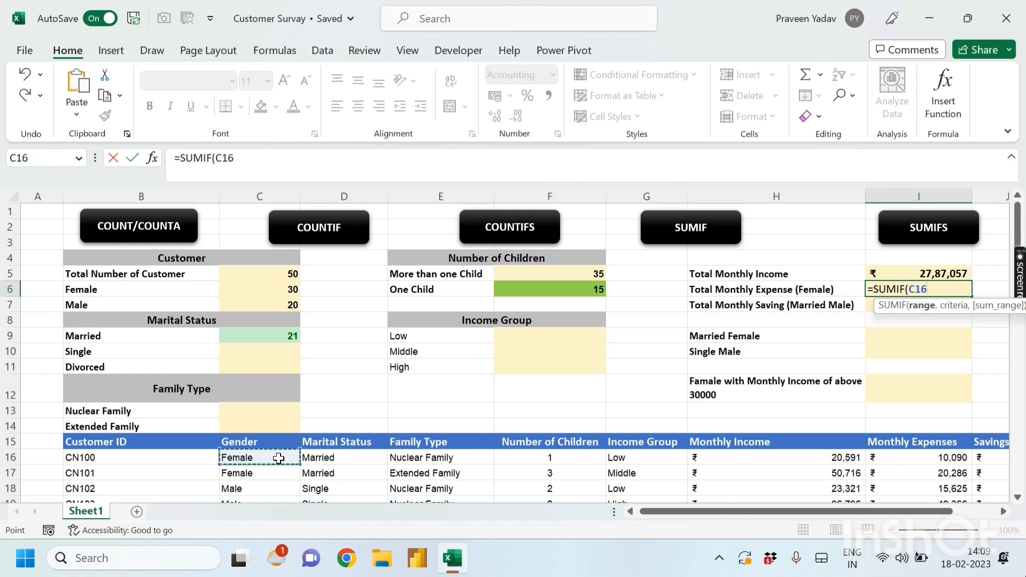
key(ctrl+shift+Down)
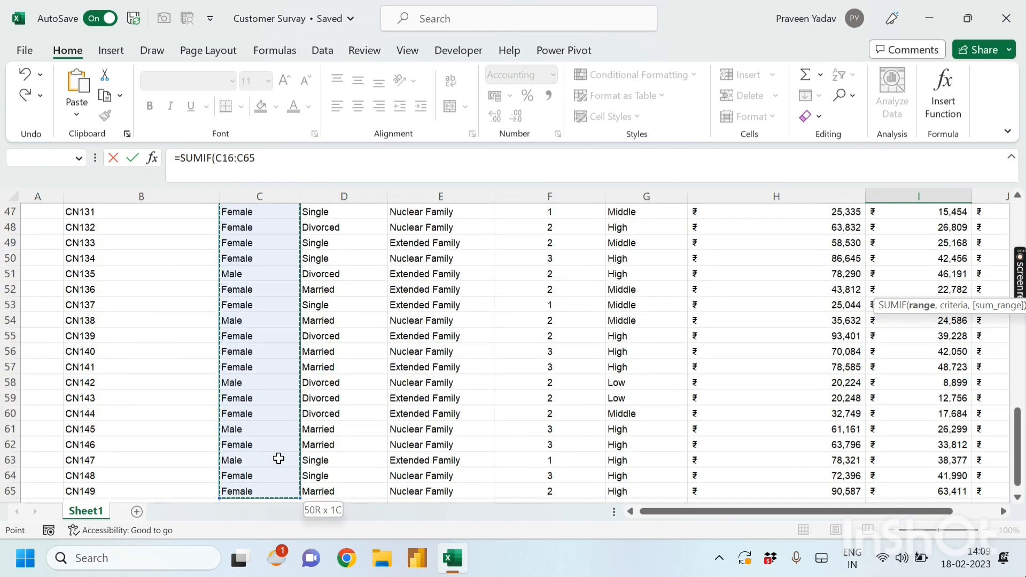
text(,)
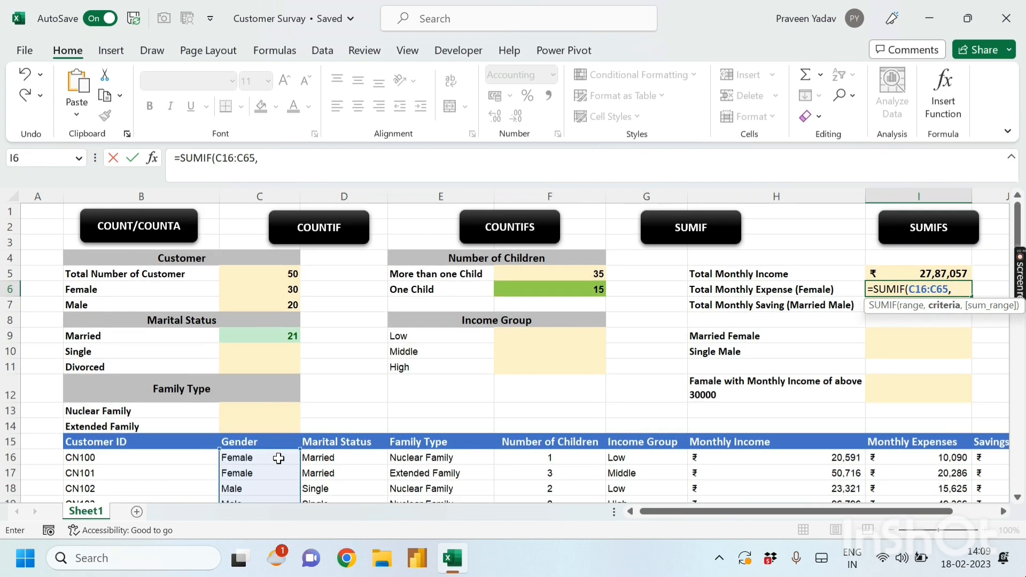
Complete the SUMIF formula in I6 with C16 as the criterion and the Monthly Expenses data I16:I65 as the sum range
click(279, 458)
text(,)
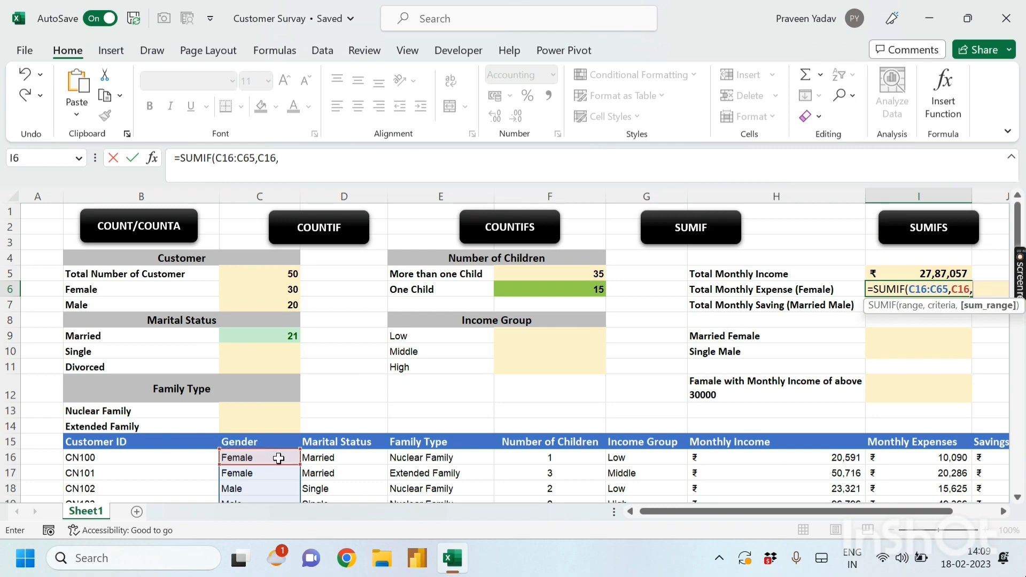
click(910, 459)
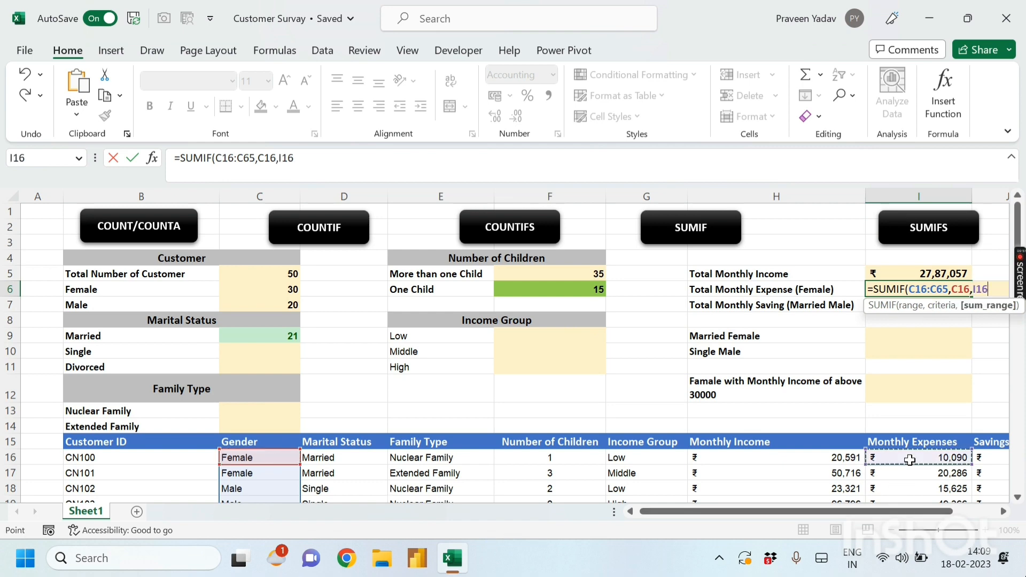
key(ctrl+shift+Down)
key(Return)
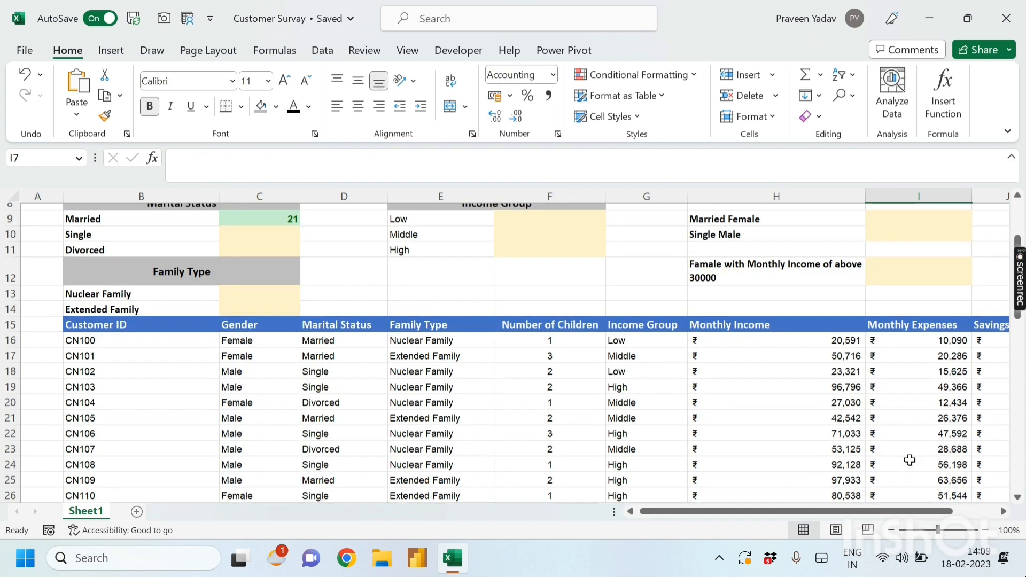
scroll(909, 459, up, 3)
click(950, 352)
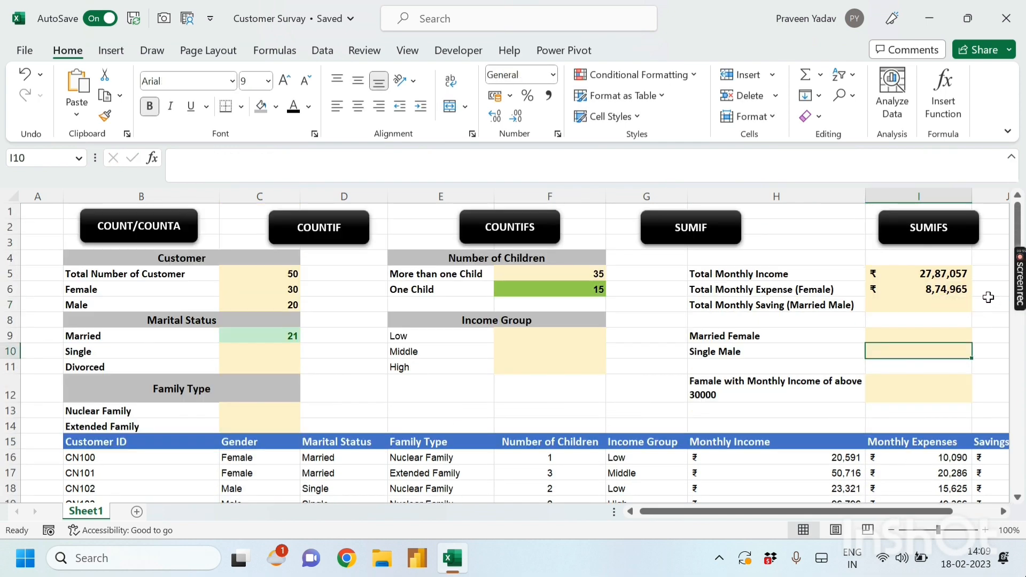
Add filters to the survey table's header row B15:J15
click(152, 441)
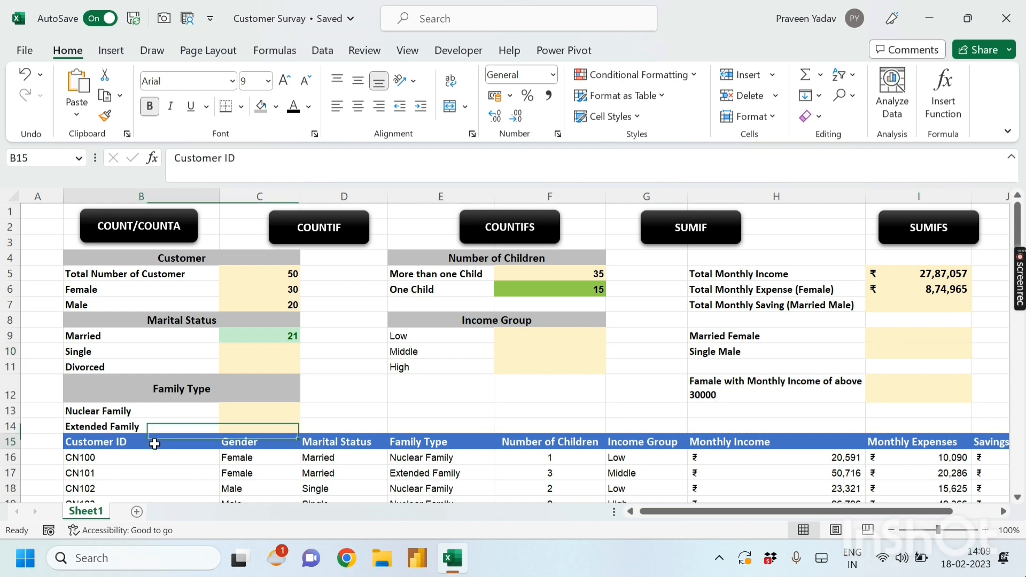
key(ctrl+shift+Right)
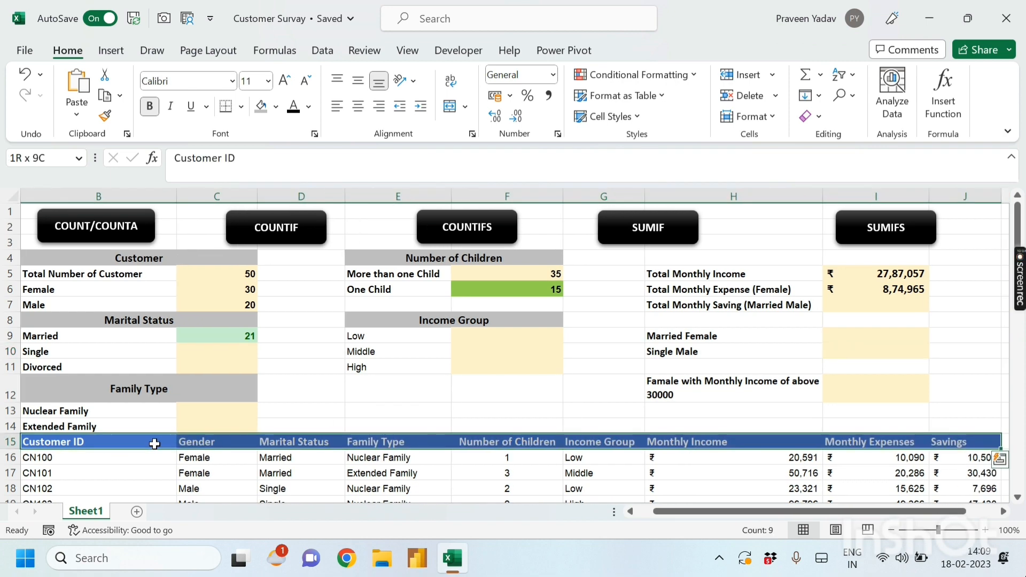
key(alt+a)
key(t)
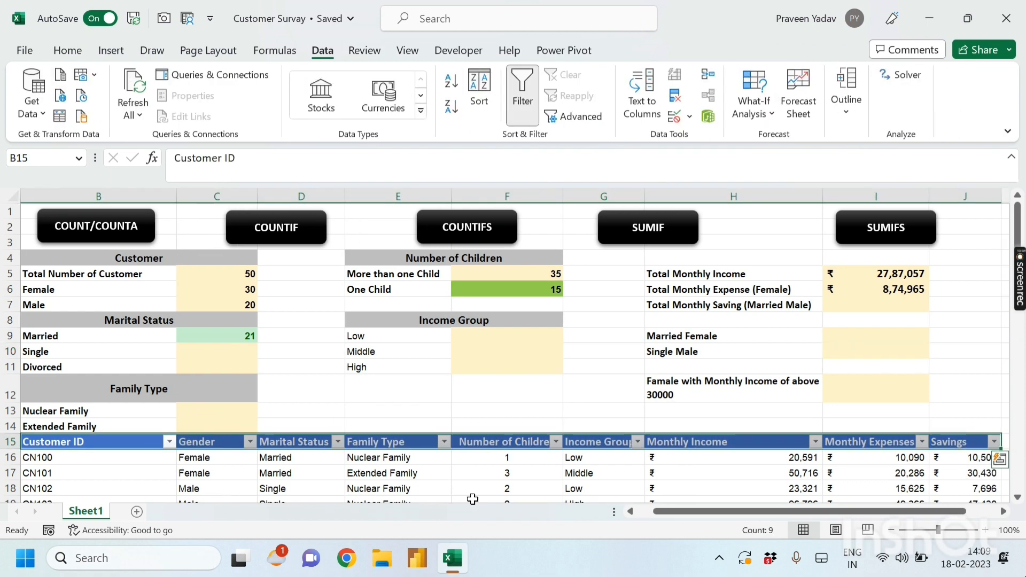
Filter the Gender column to show only Female customers
drag(662, 511, 646, 512)
click(263, 426)
click(300, 441)
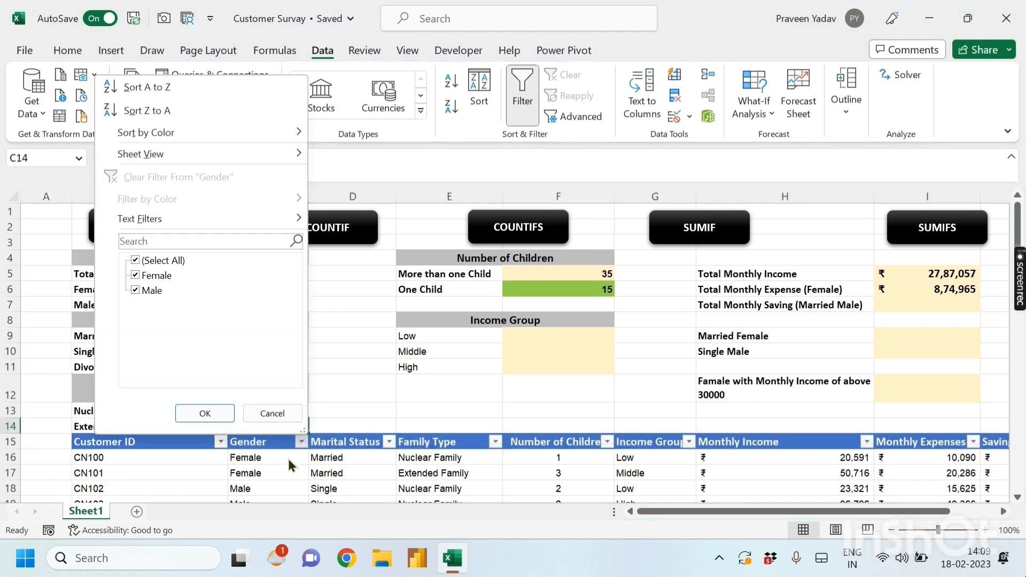
click(139, 261)
click(144, 276)
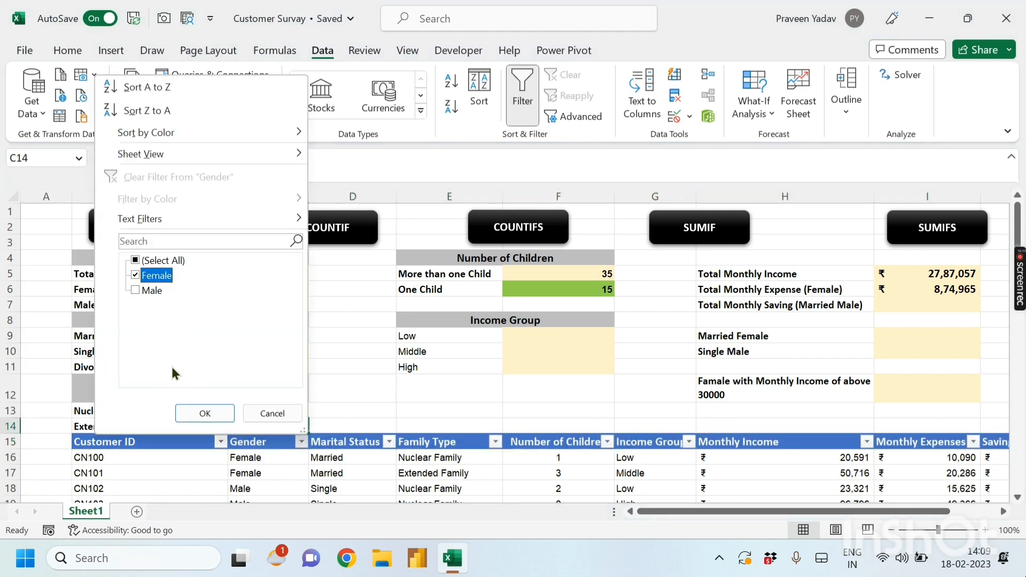
click(184, 412)
Select the filtered Monthly Expenses values and compare their sum with the result in I6
click(939, 458)
key(ctrl+shift+Down)
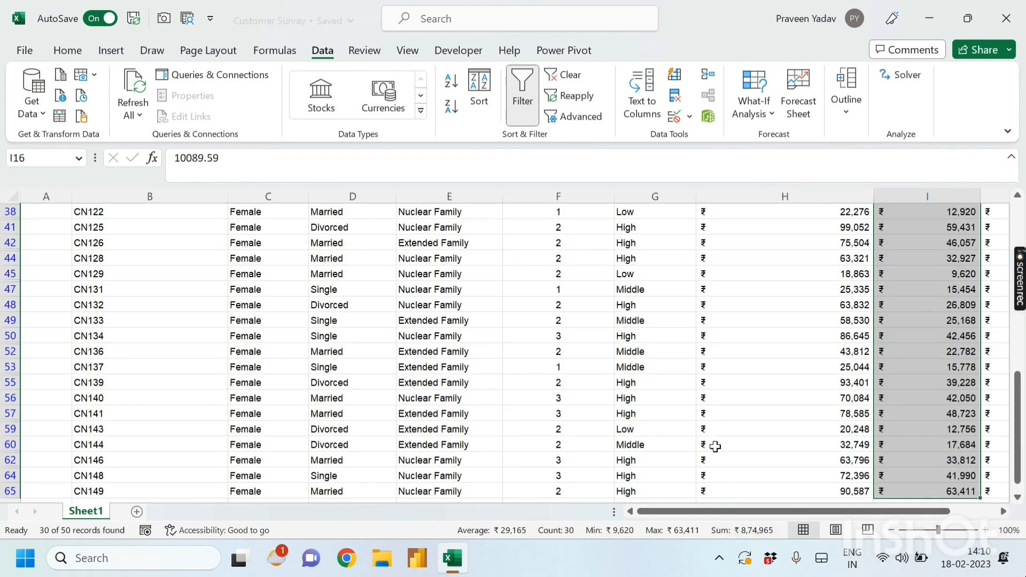
scroll(723, 428, up, 10)
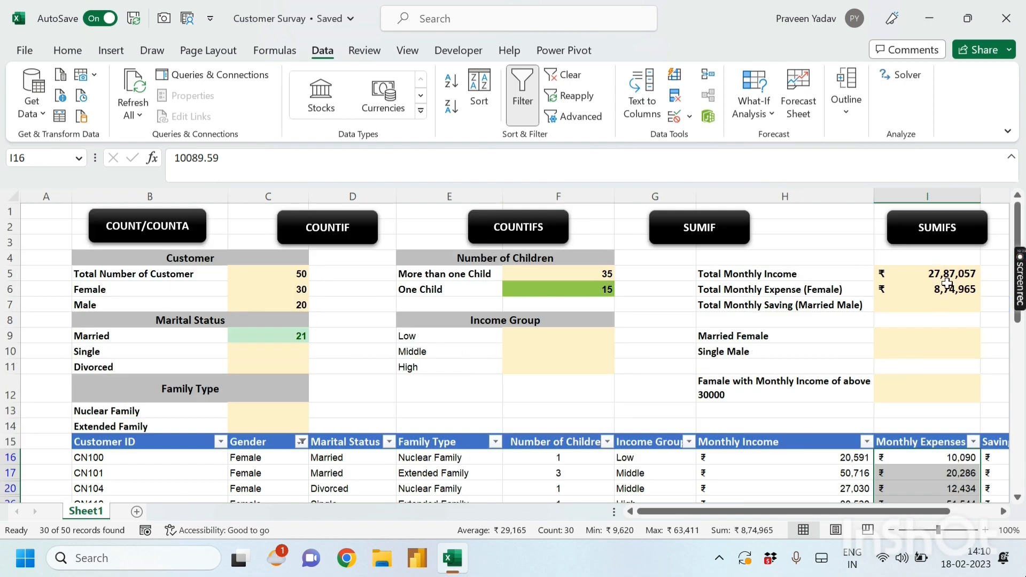
Remove the filters from the survey table
key(ctrl+shift+l)
click(856, 473)
click(913, 409)
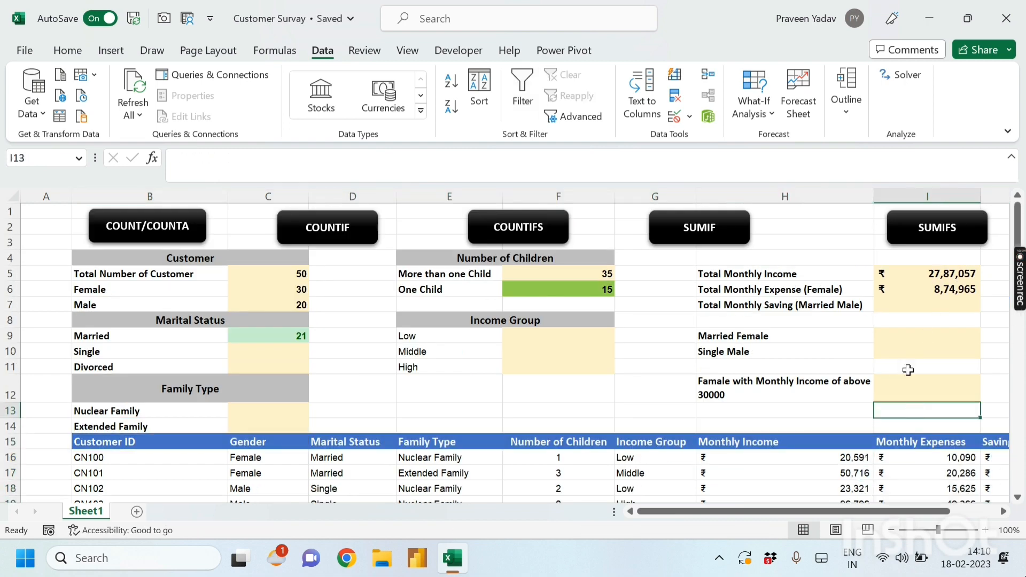
click(909, 318)
Start a SUMIFS formula in I7 for Total Monthly Saving (Married Male) with the Savings data J16:J65 as the sum range
click(861, 320)
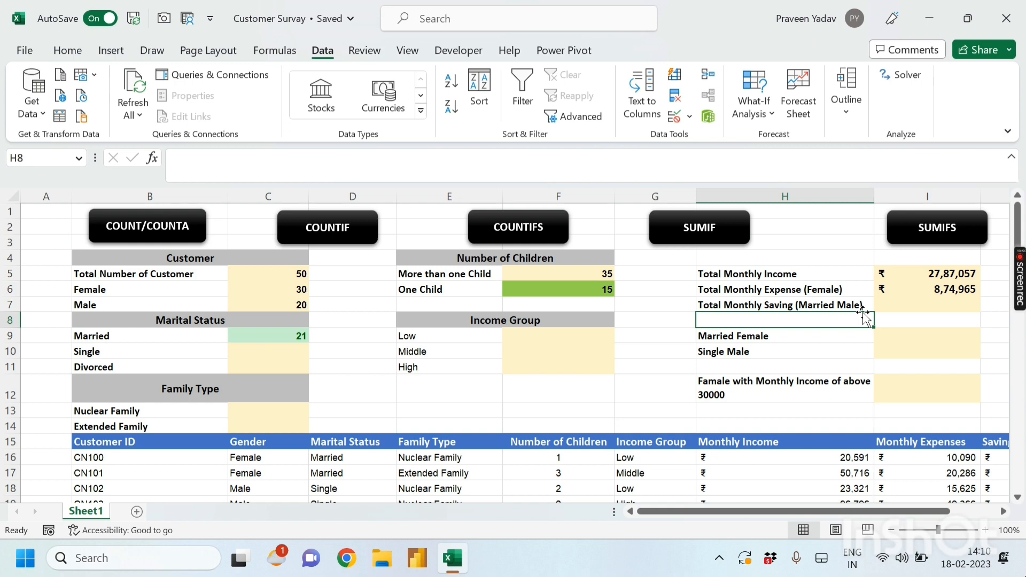
key(Up)
key(Right)
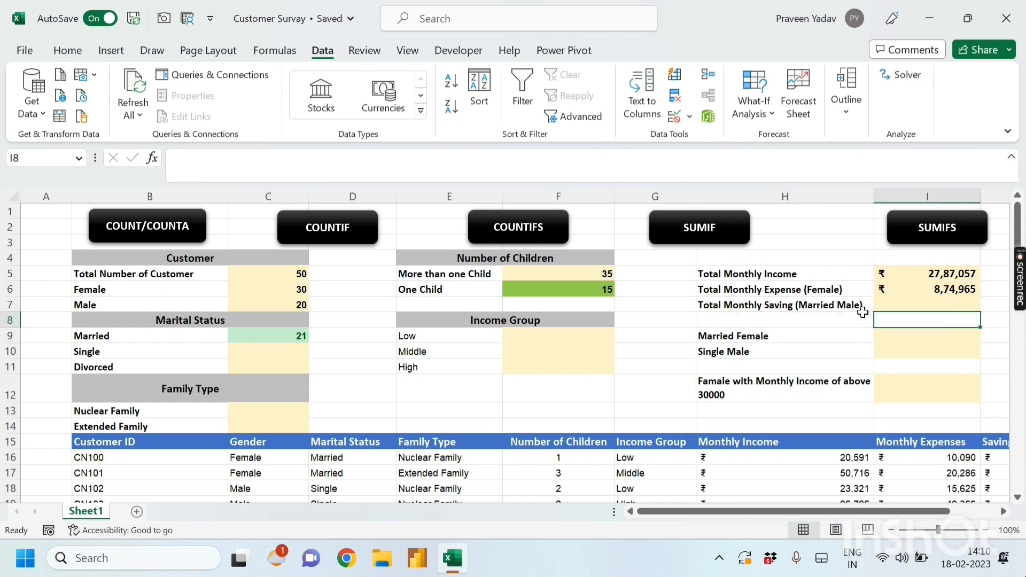
text(=sum)
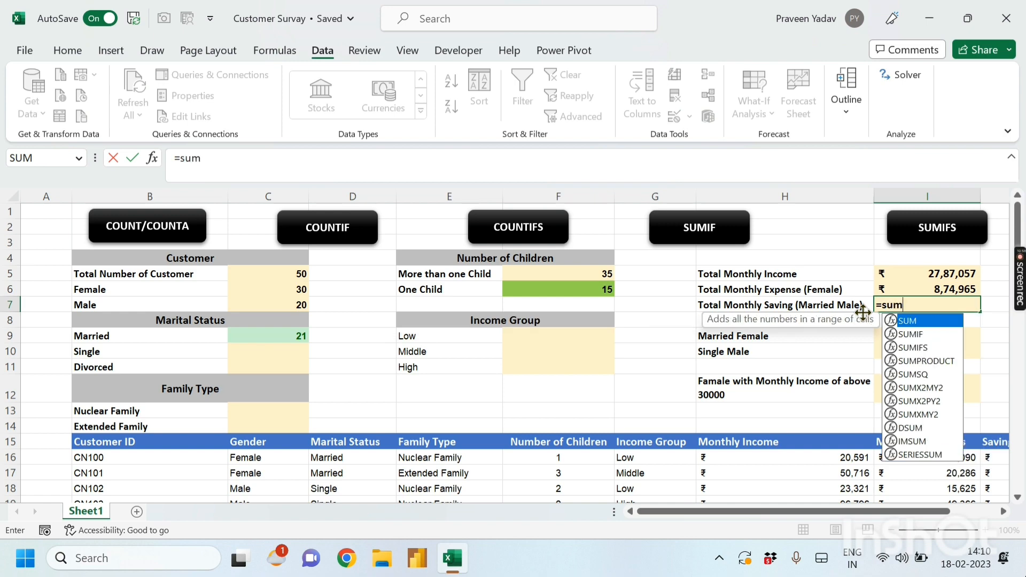
key(Down)
key(Down)
key(Tab)
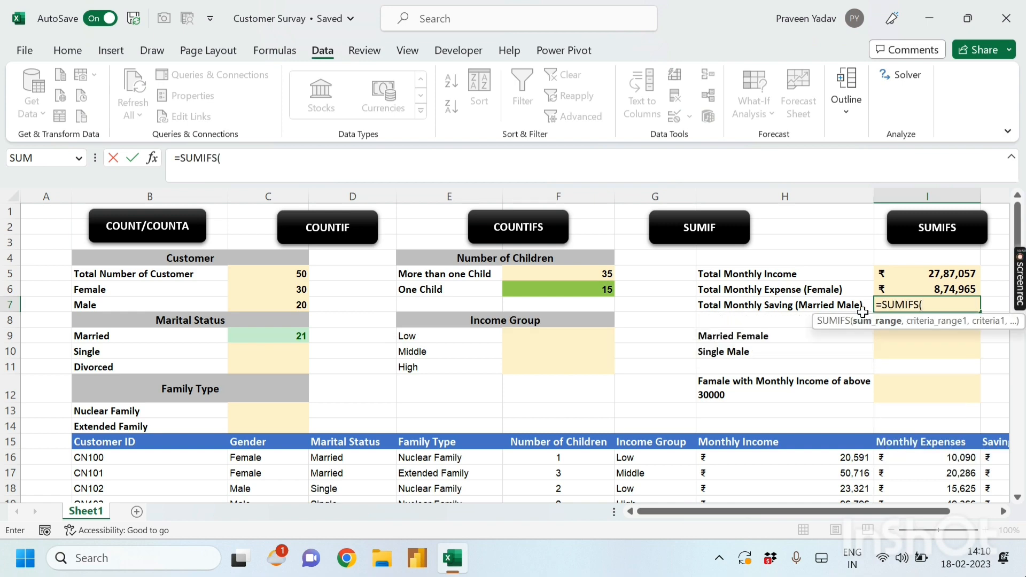
drag(921, 511, 959, 511)
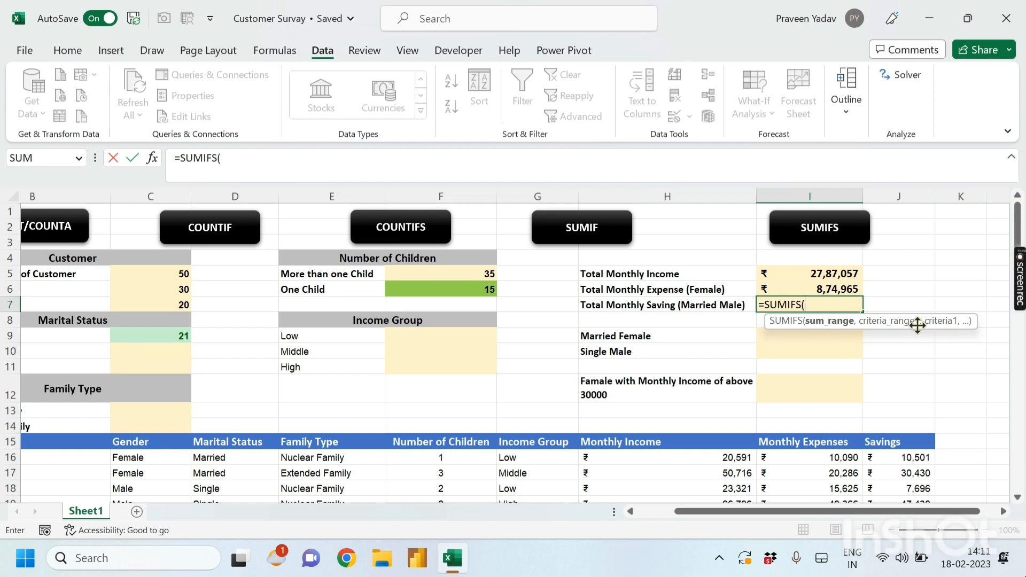
scroll(909, 377, down, 1)
scroll(909, 378, up, 1)
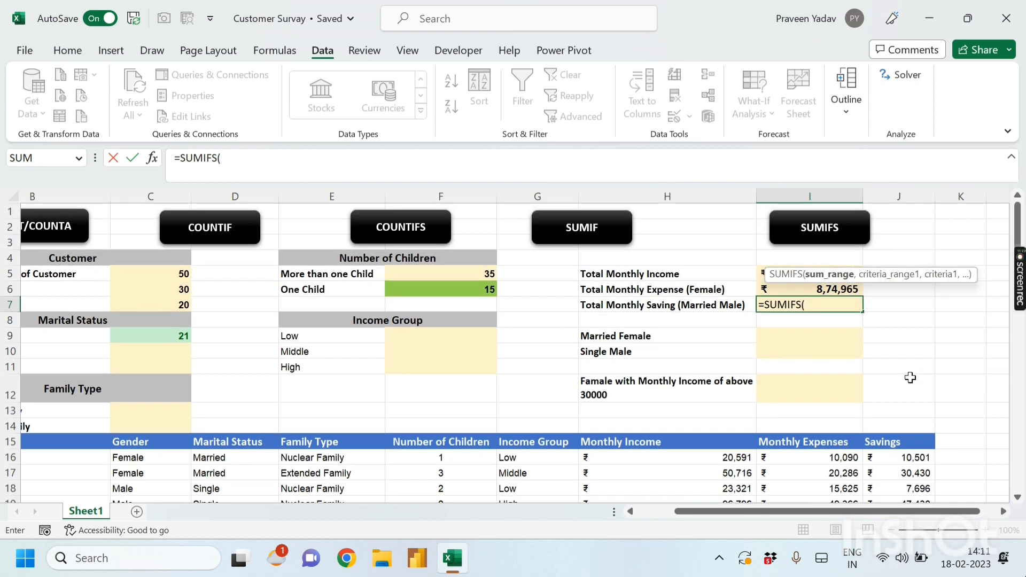
click(900, 459)
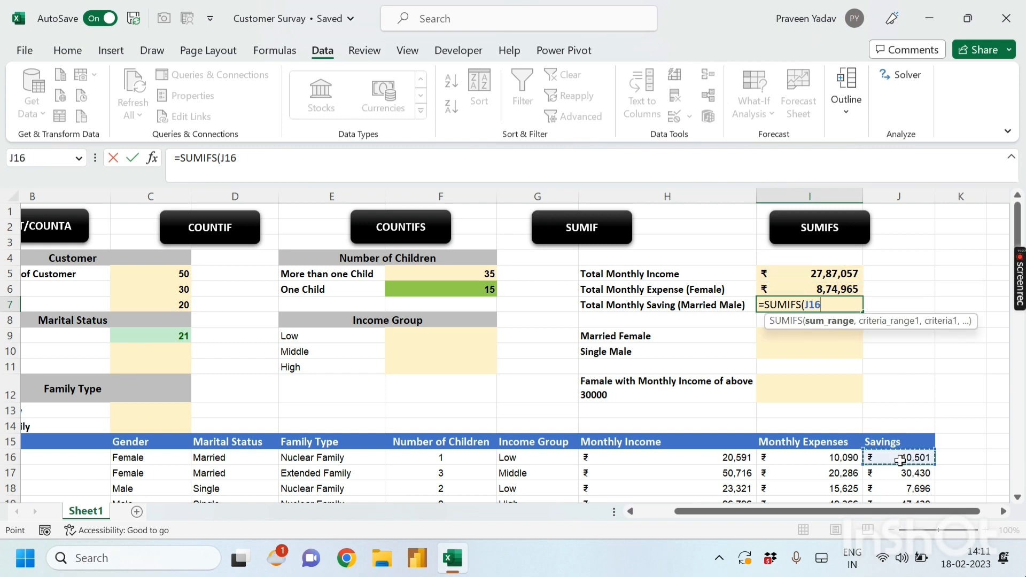
key(ctrl+shift+Down)
scroll(900, 459, up, 15)
text(,)
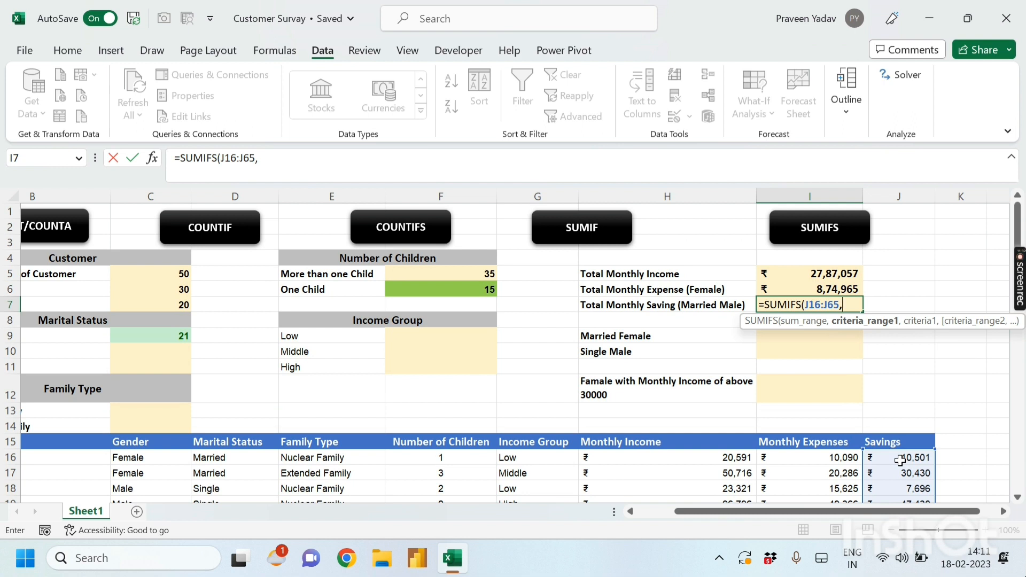
Add the Marital Status data D16:D65 as the first criteria range of the I7 SUMIFS formula, with D16 as its criterion
key(Left)
key(Left)
key(Left)
key(Left)
key(Left)
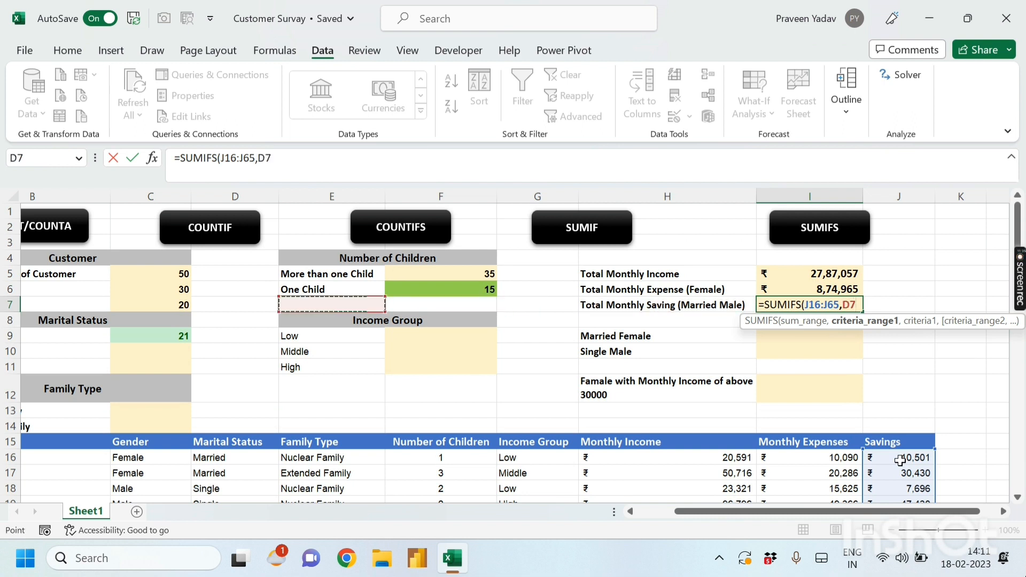
key(Down)
key(Down)
key(Down)
key(Down)
key(Down)
key(Down)
key(Down)
key(Down)
key(Down)
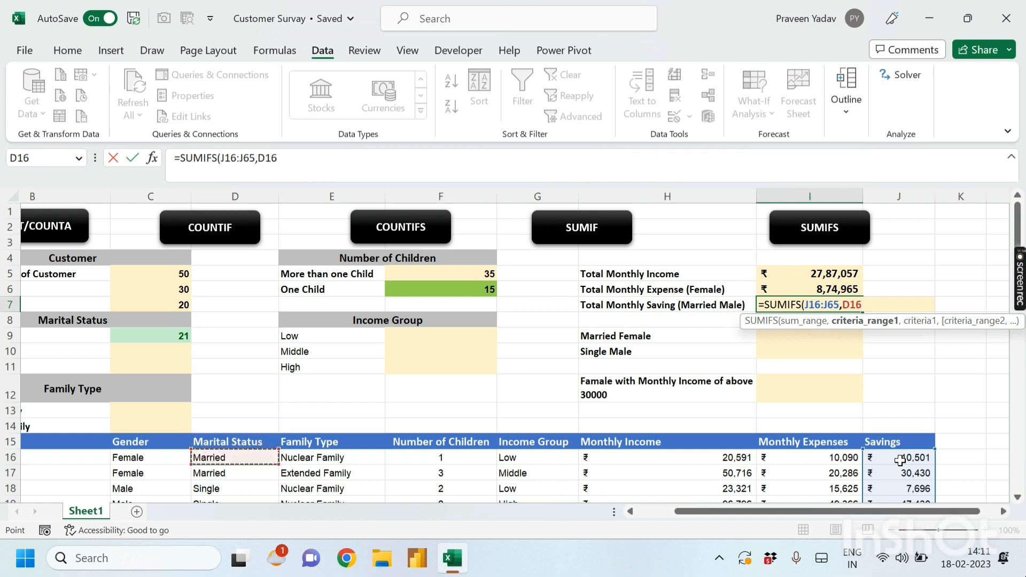
key(ctrl+shift+Down)
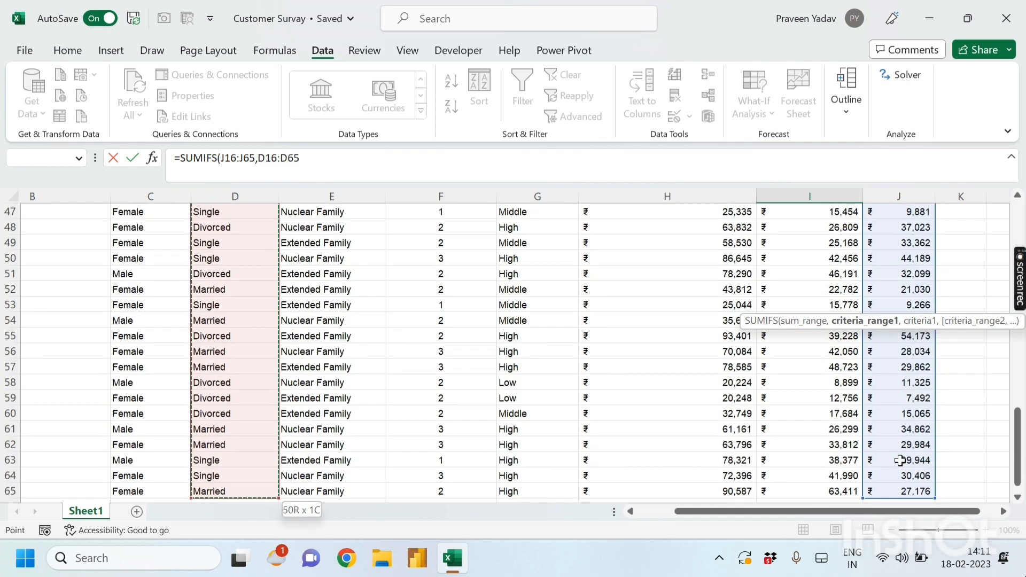
scroll(900, 459, up, 14)
scroll(900, 460, up, 2)
text(,)
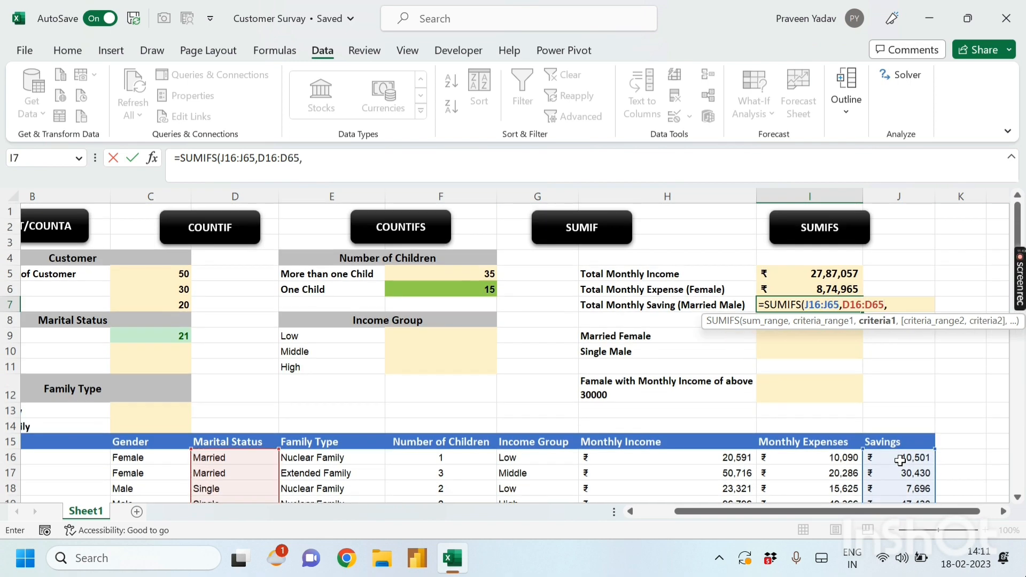
click(216, 457)
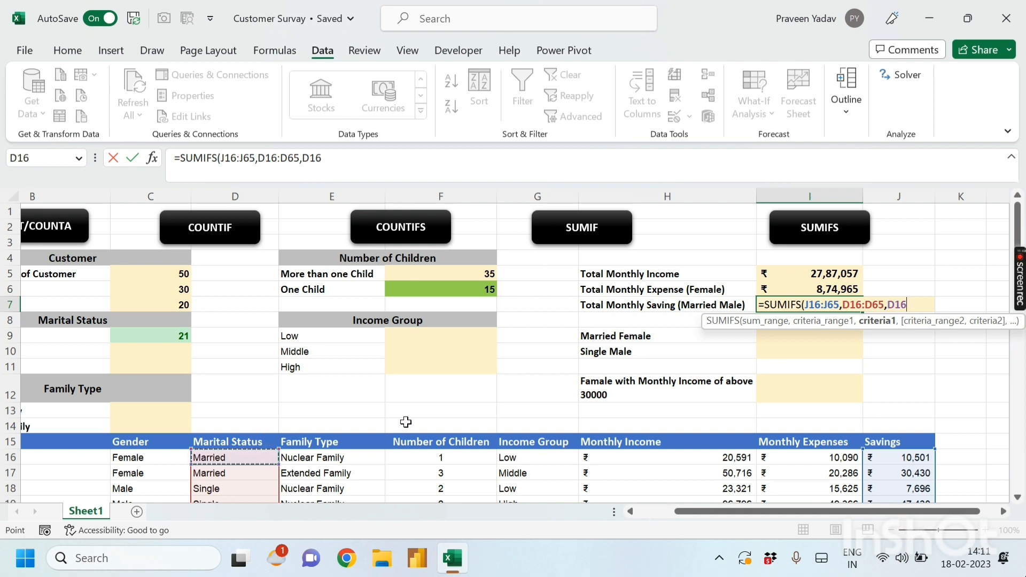
text(,)
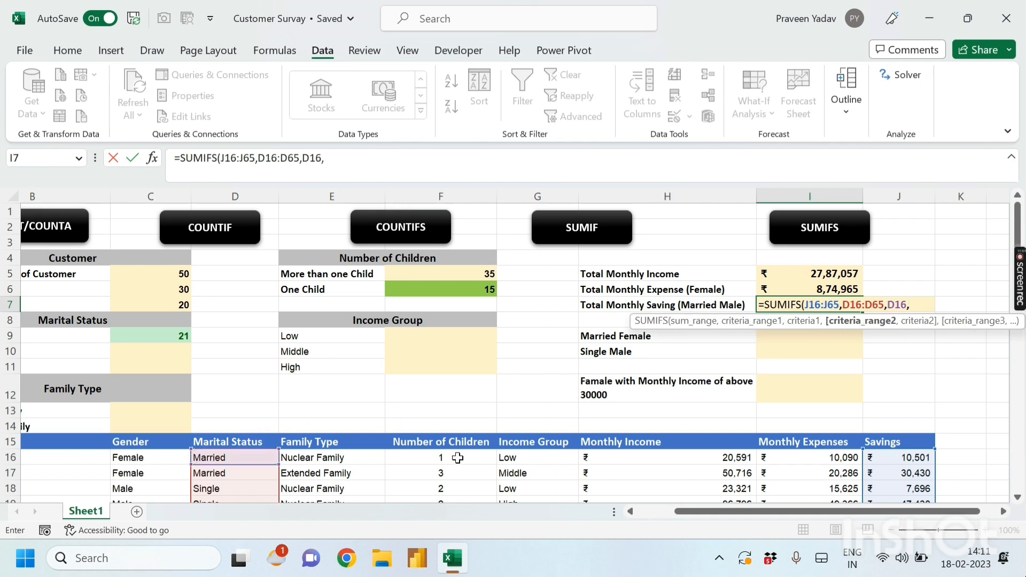
scroll(458, 458, down, 1)
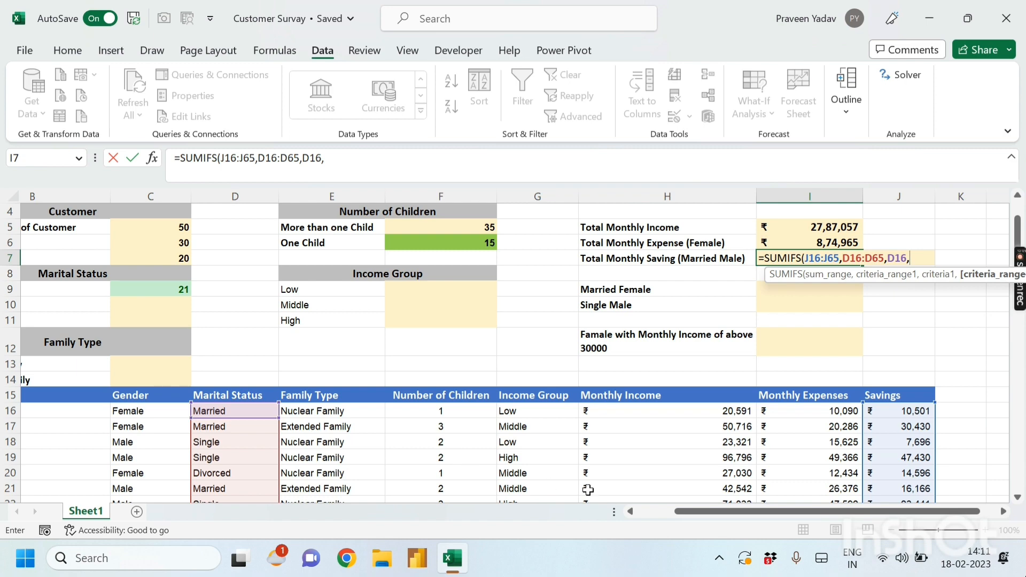
Add the Gender data C16:C65 with C63 as its criterion to the I7 SUMIFS formula and complete it
drag(685, 514, 649, 514)
click(263, 410)
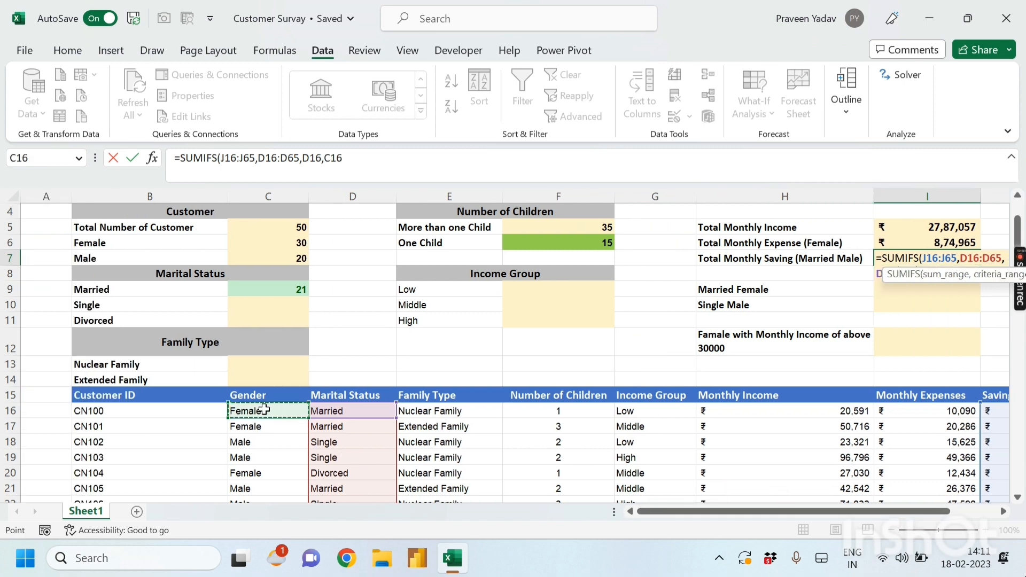
key(ctrl+shift+Down)
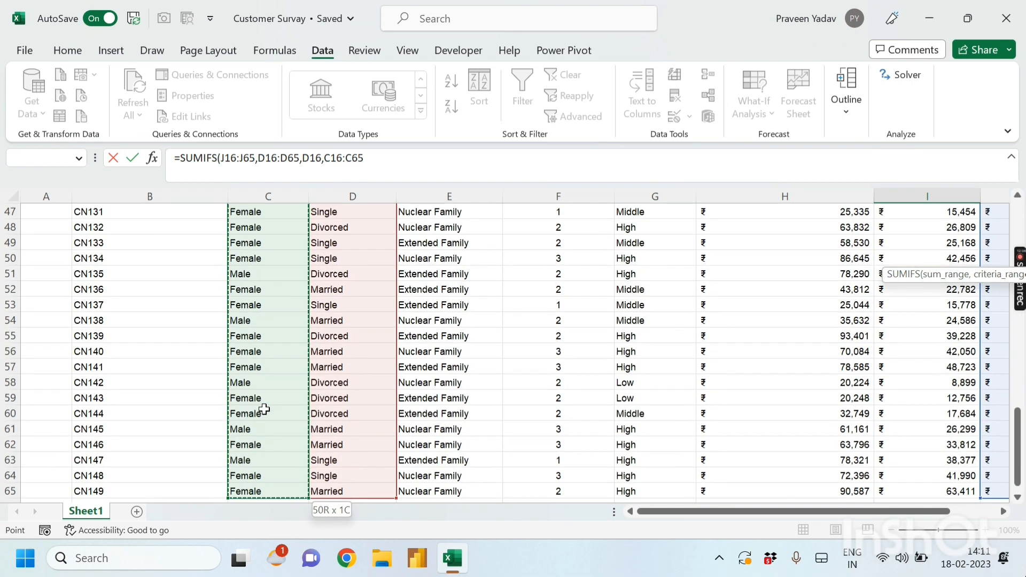
text(,)
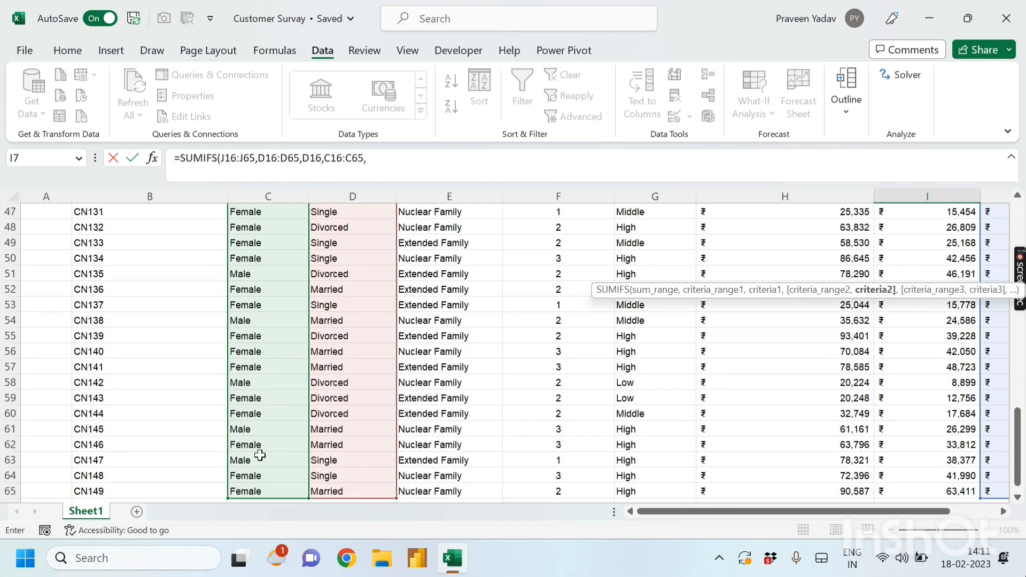
click(259, 458)
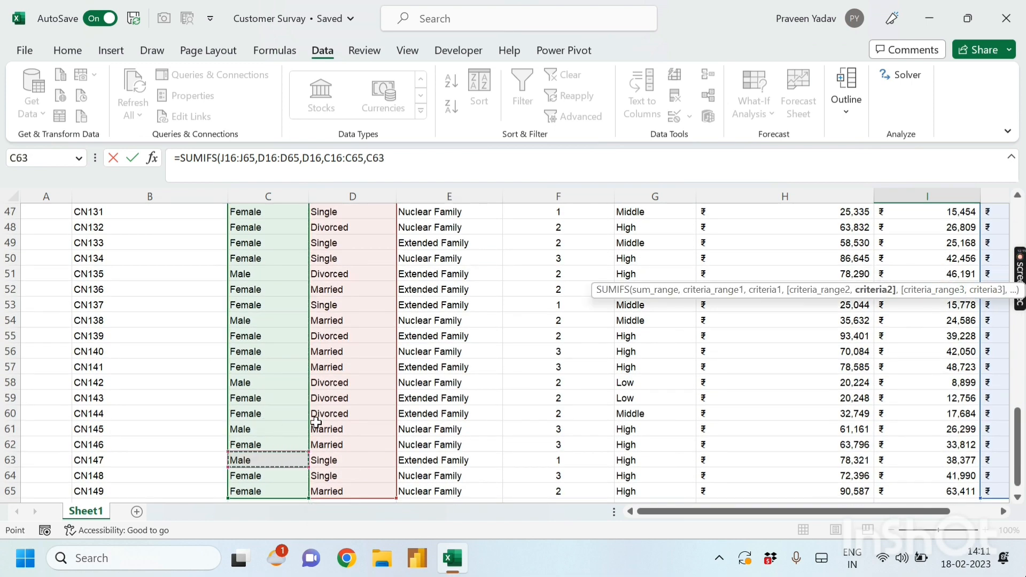
key(Return)
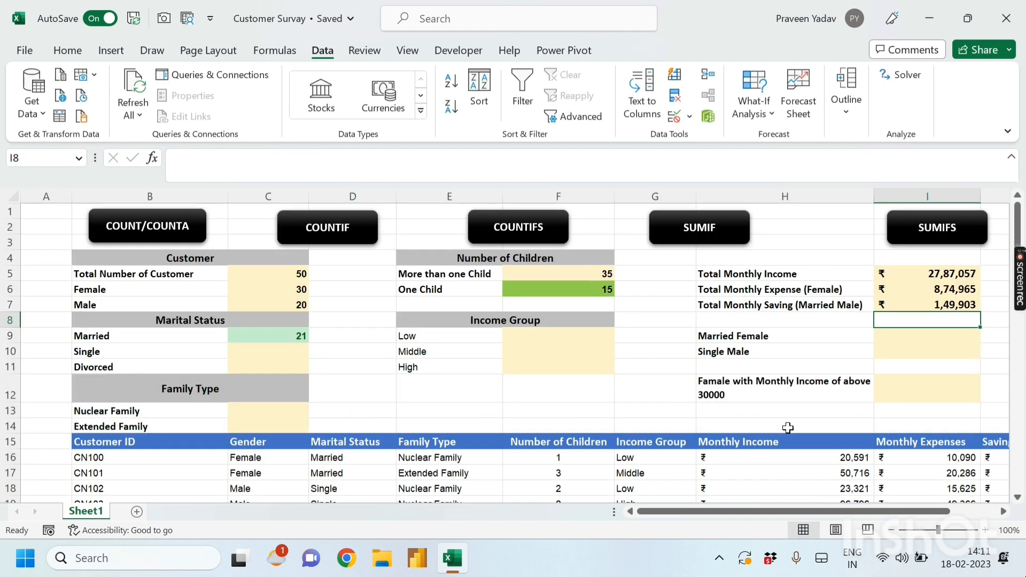
click(788, 427)
click(945, 306)
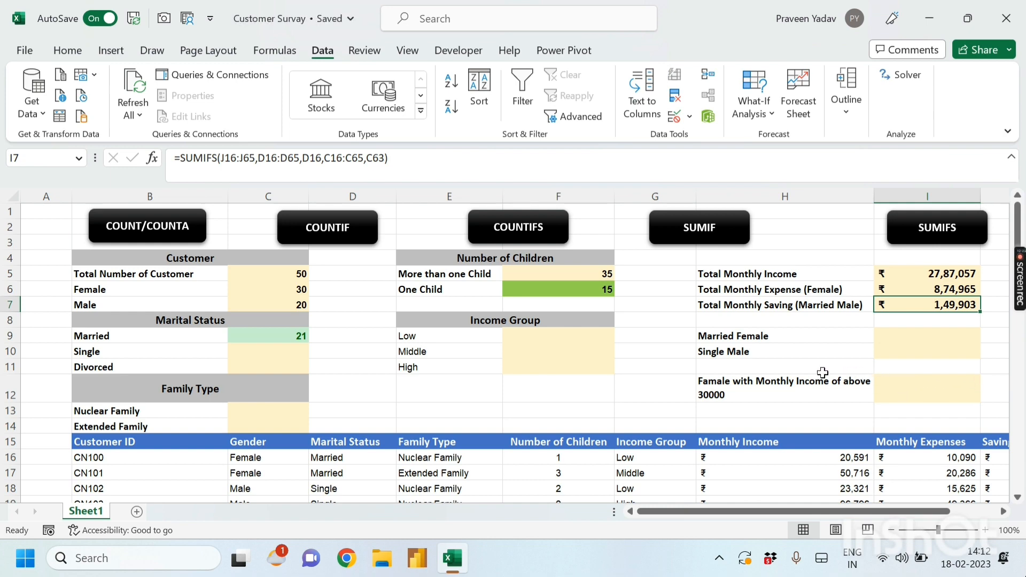
click(803, 367)
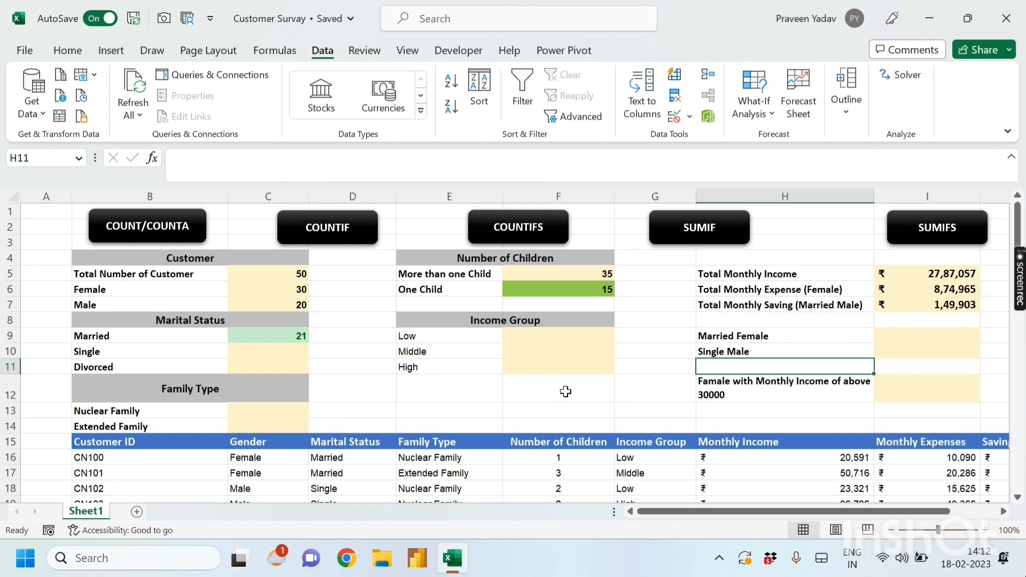
click(662, 353)
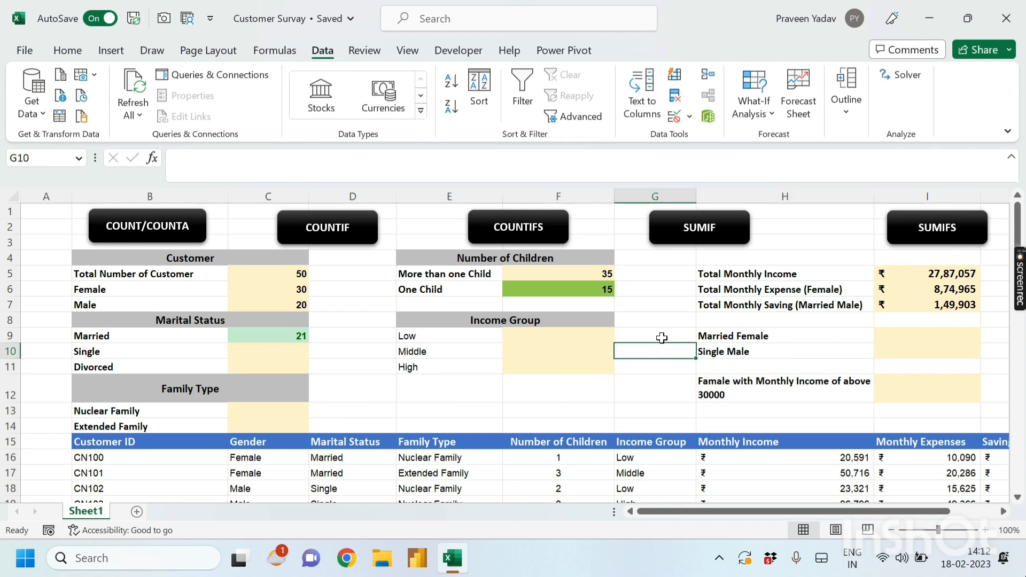
click(662, 339)
drag(741, 337, 742, 350)
click(666, 363)
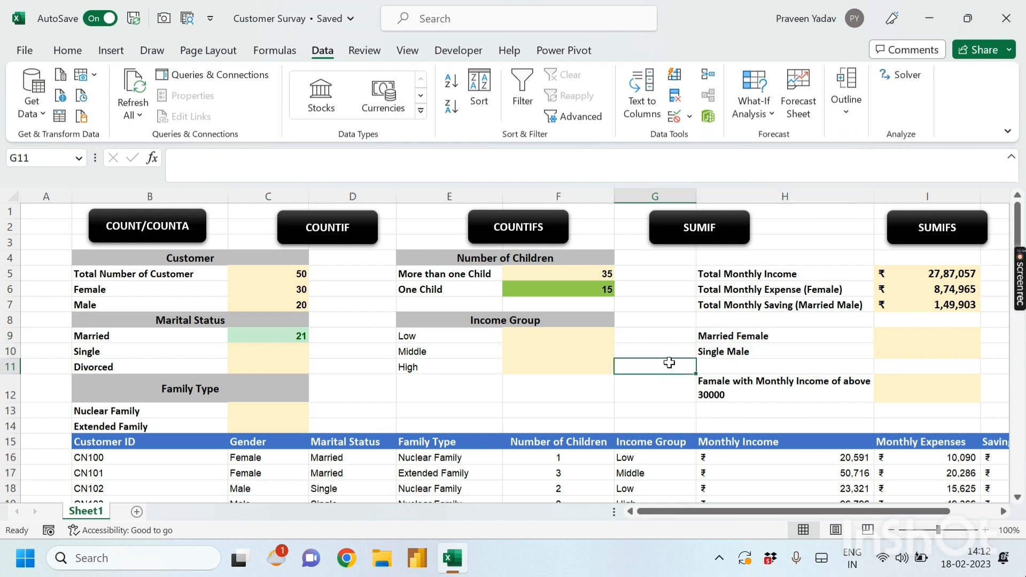
click(669, 351)
click(742, 334)
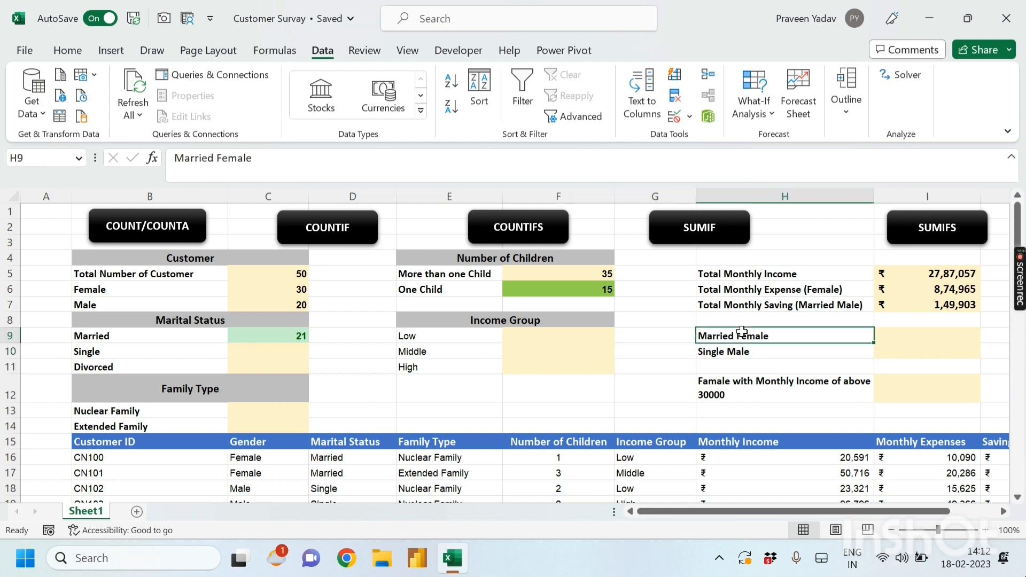
click(737, 350)
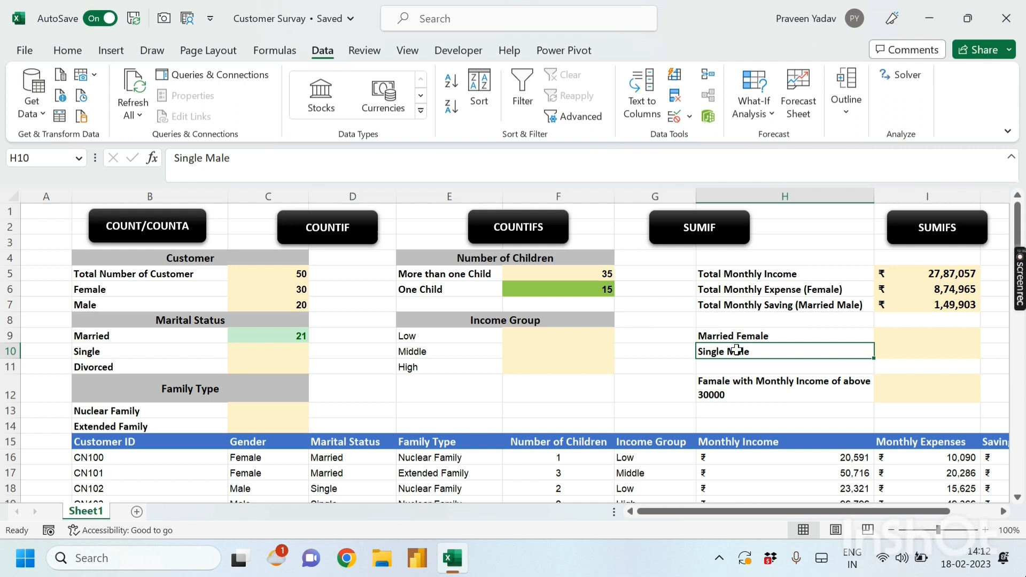
click(660, 351)
click(733, 339)
Start a COUNTIFS formula in I9 for the Married Female count
click(883, 332)
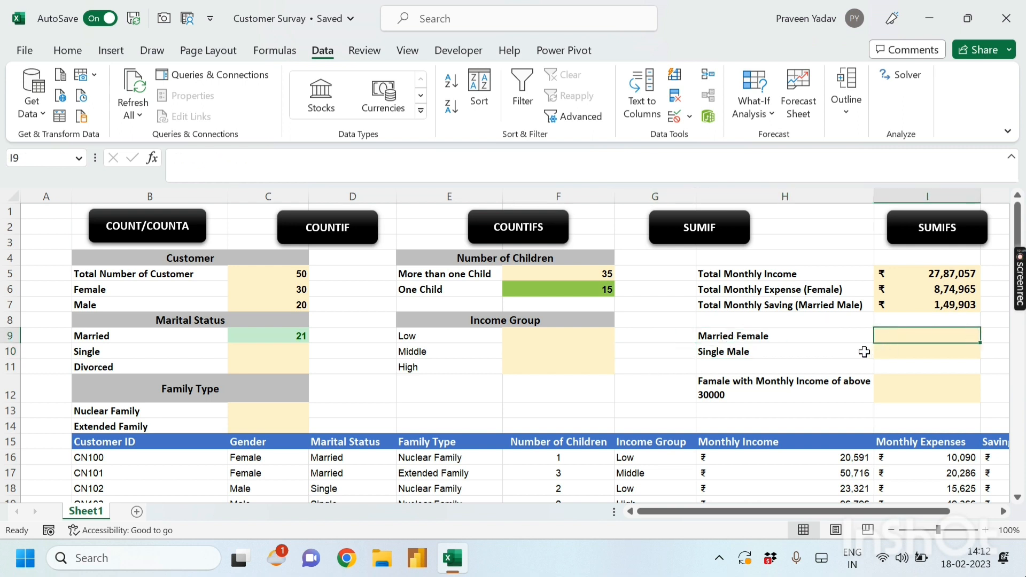
text(=cou)
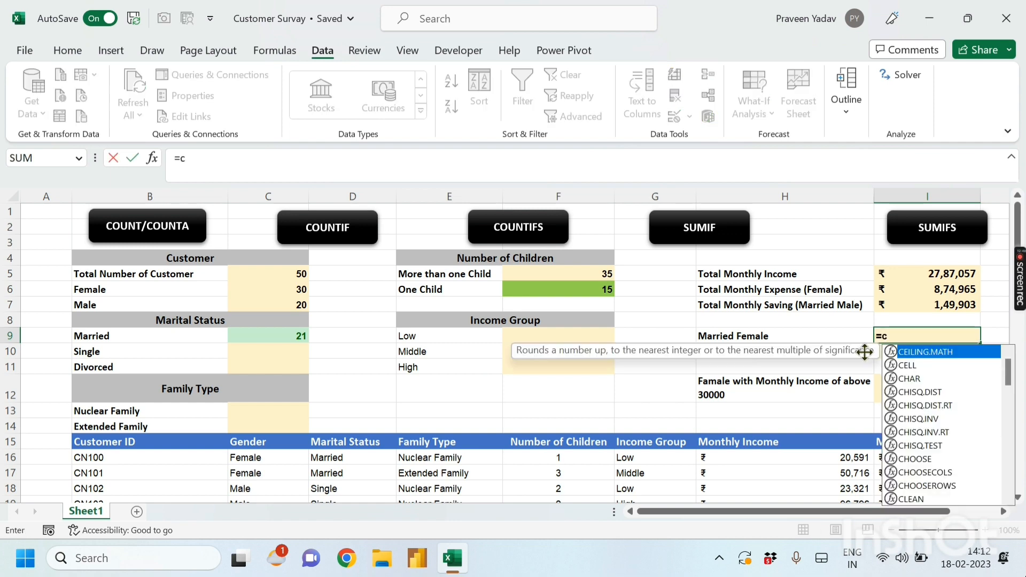
key(Down)
key(Down)
key(Down)
key(Down)
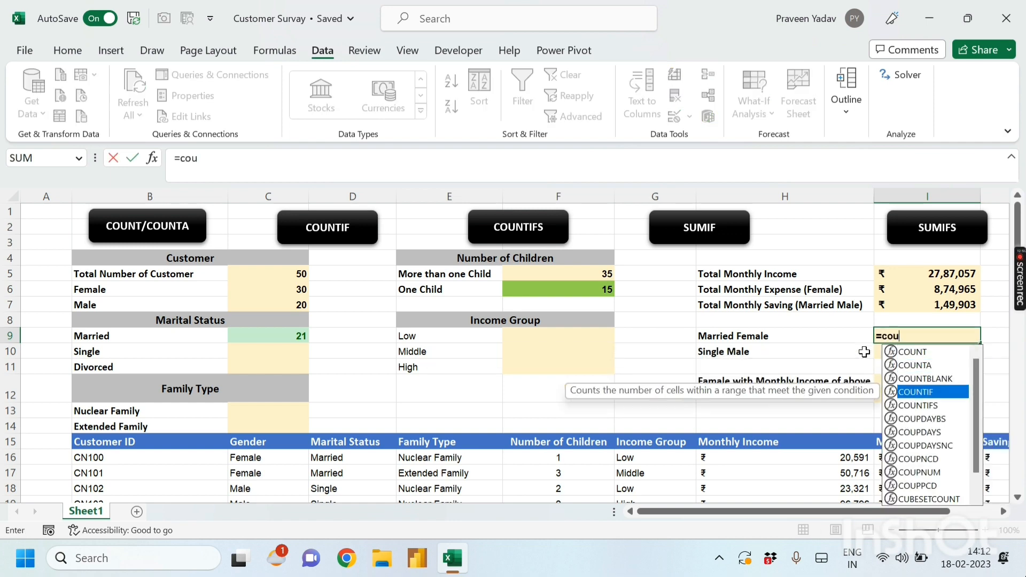
key(Tab)
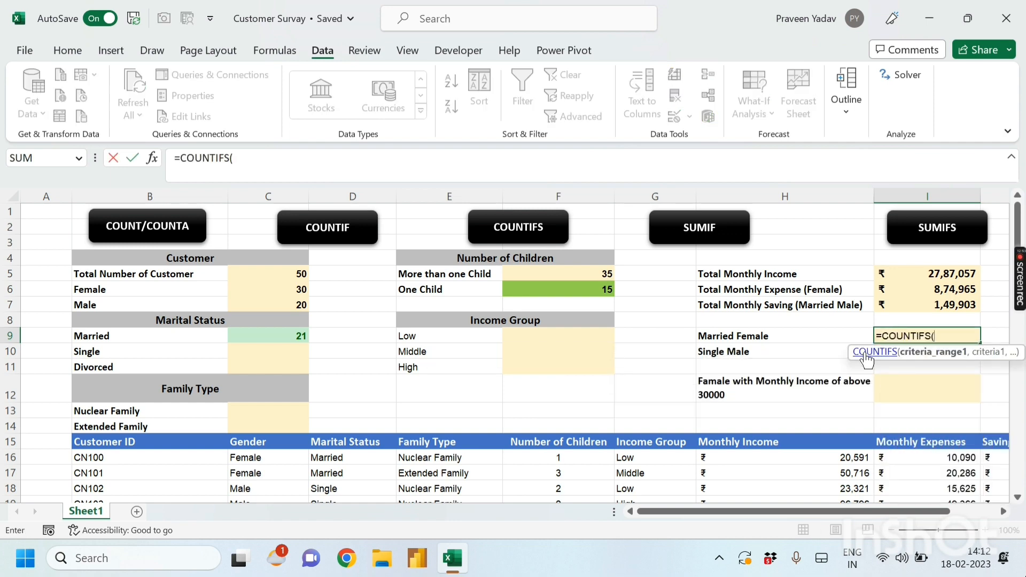
Add the Marital Status data D16:D65 as the first criteria range of the I9 COUNTIFS formula, with D16 as its criterion
drag(881, 514, 926, 514)
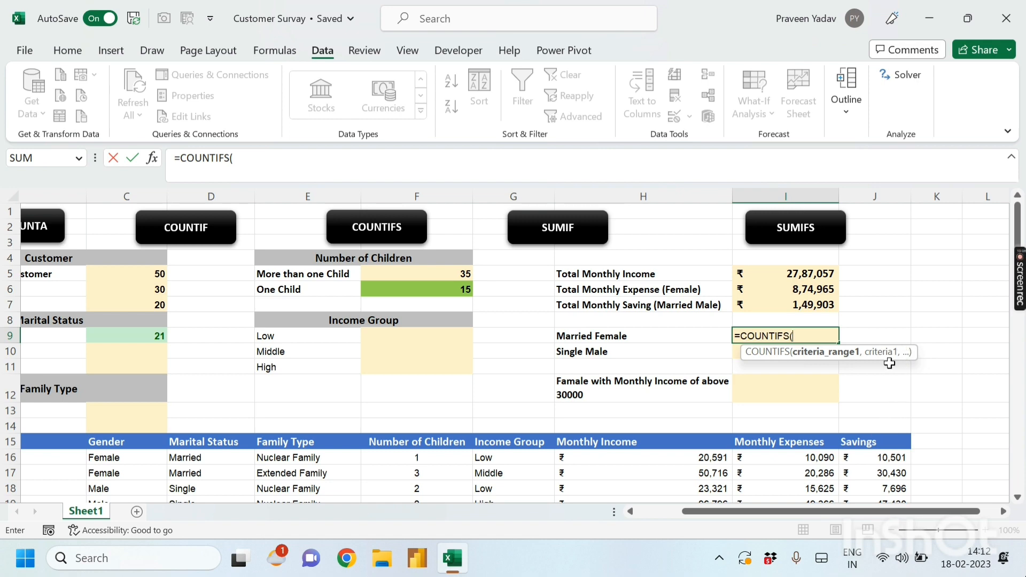
drag(799, 514, 781, 514)
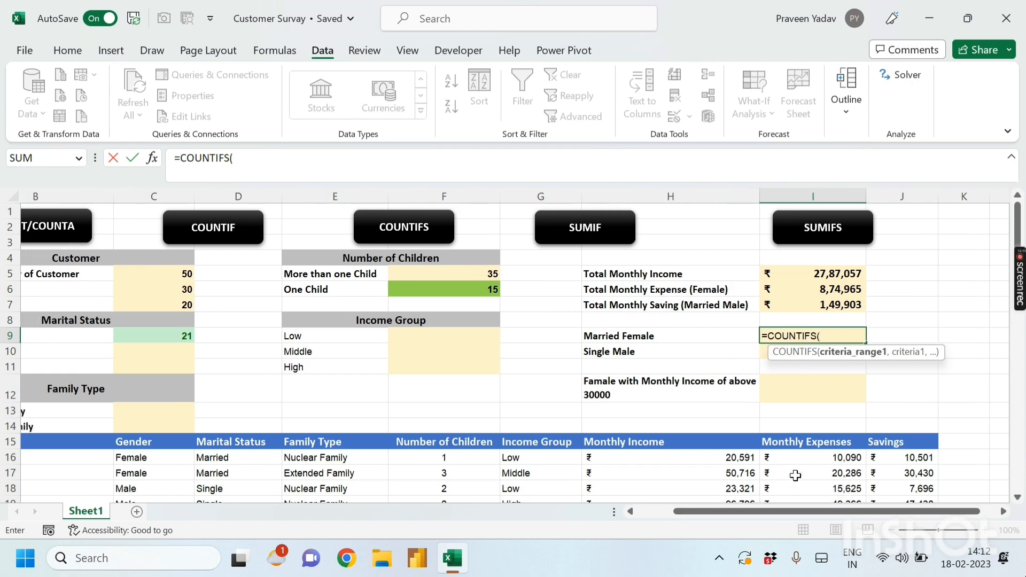
drag(688, 511, 669, 511)
scroll(625, 470, down, 1)
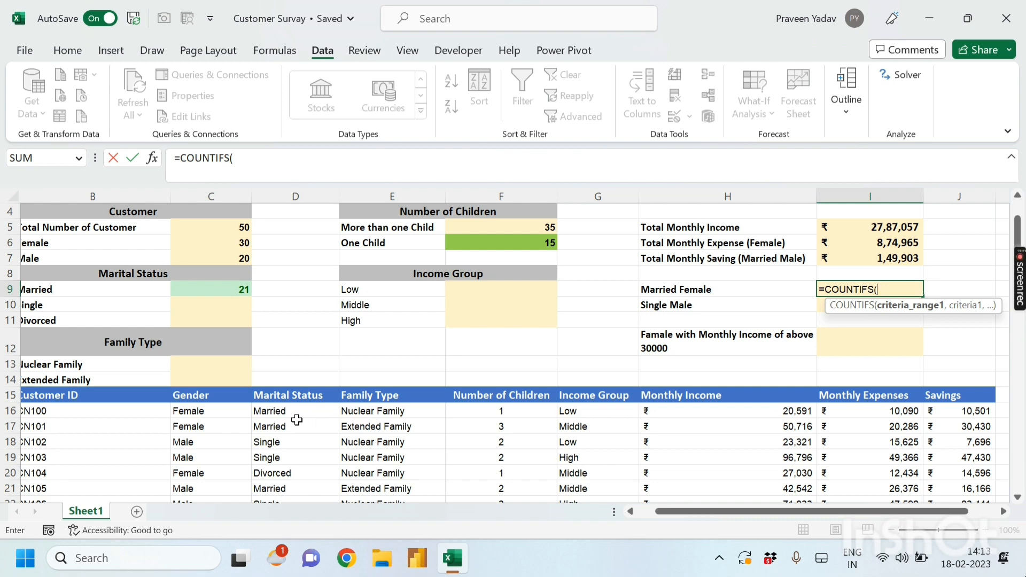
click(270, 408)
key(ctrl+shift+Down)
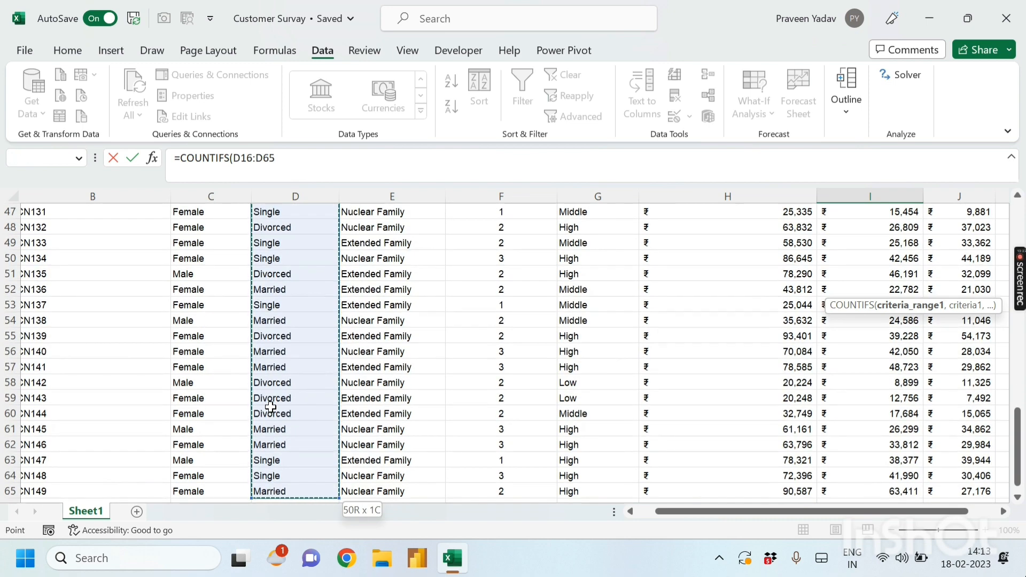
text(,)
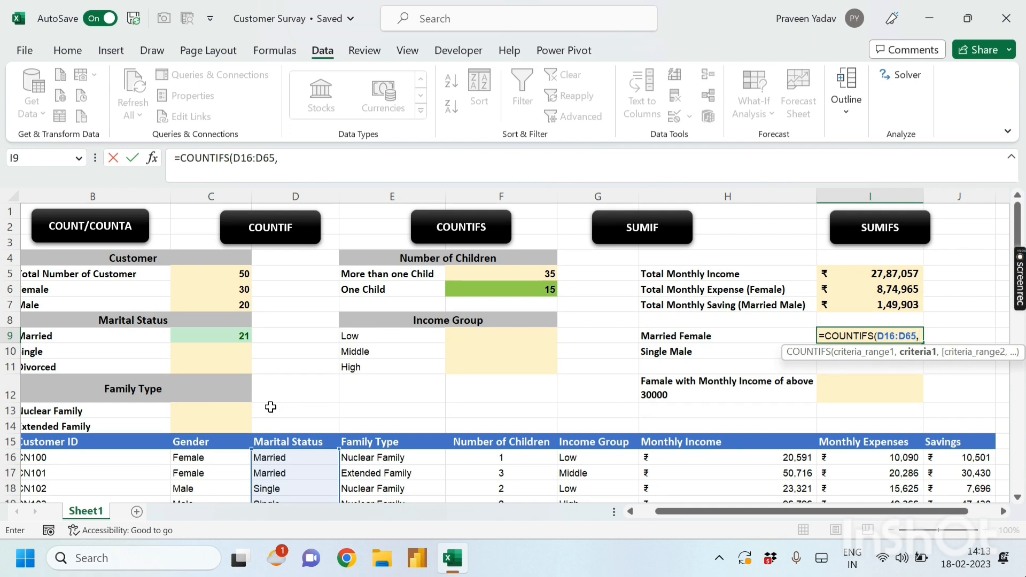
click(280, 455)
text(,)
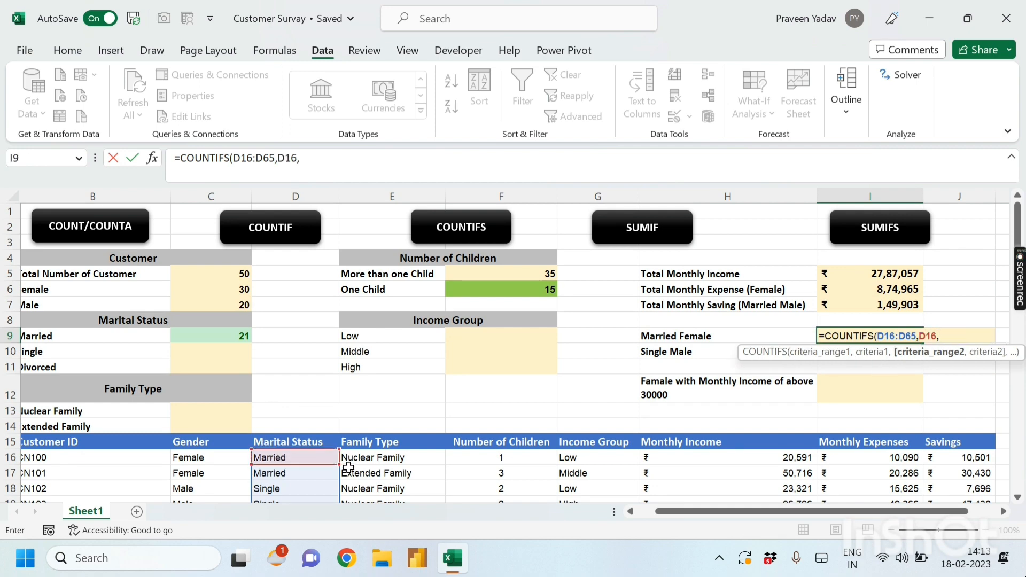
Add the Gender data C16:C65 with C16 as its criterion to the I9 COUNTIFS formula and complete it
click(194, 455)
key(ctrl+shift+Down)
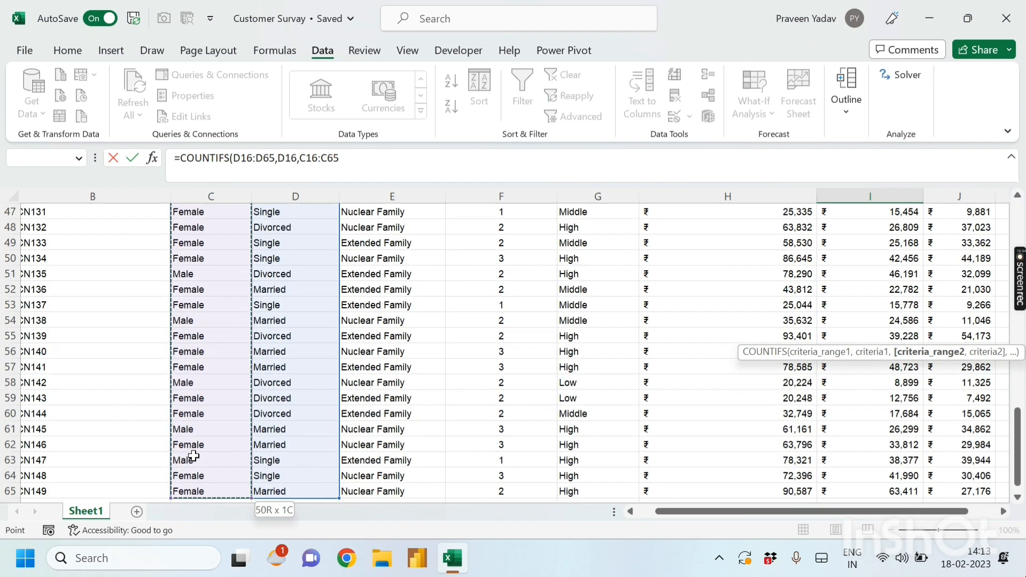
text(,)
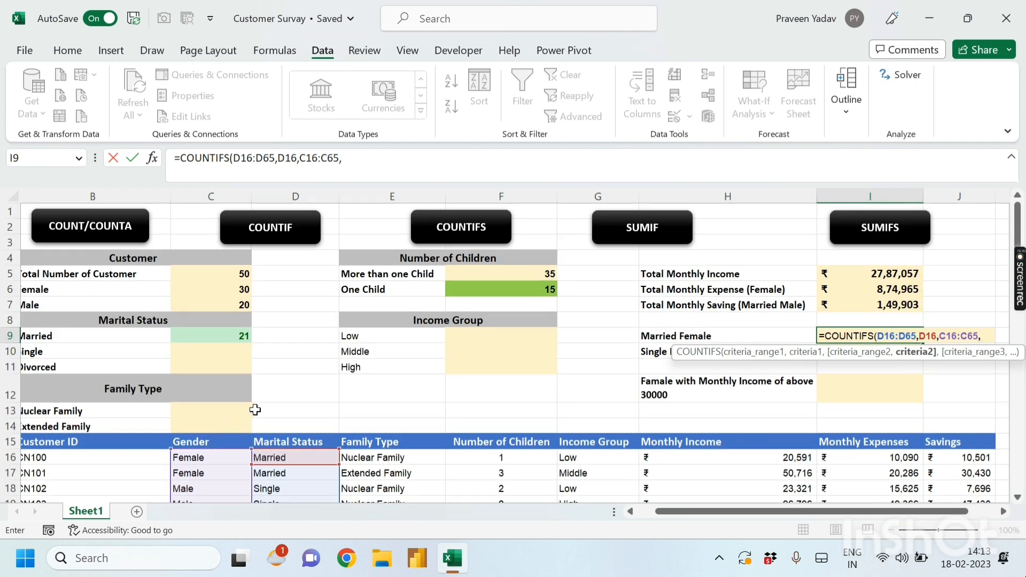
scroll(255, 409, down, 2)
click(211, 364)
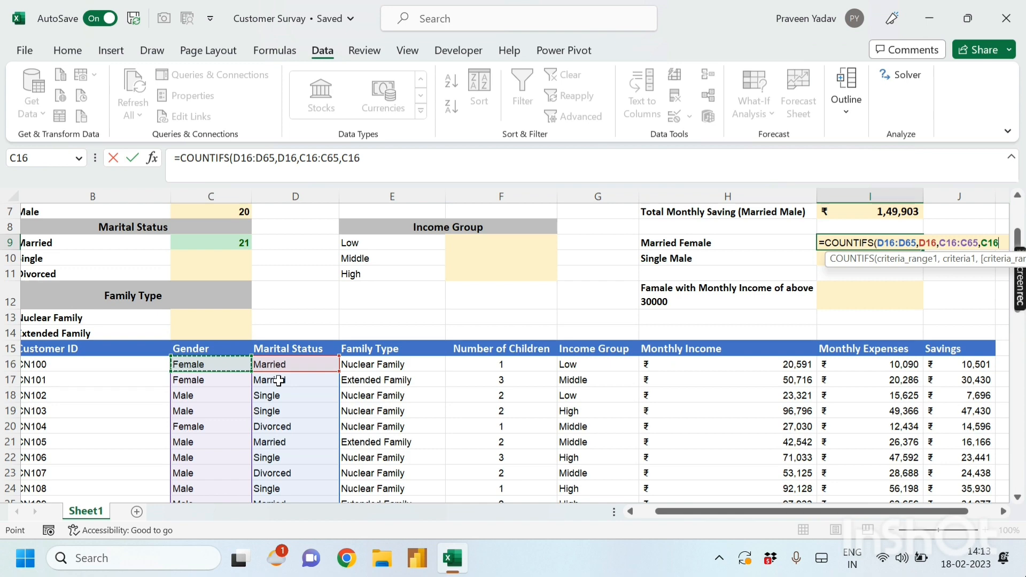
text())
key(Return)
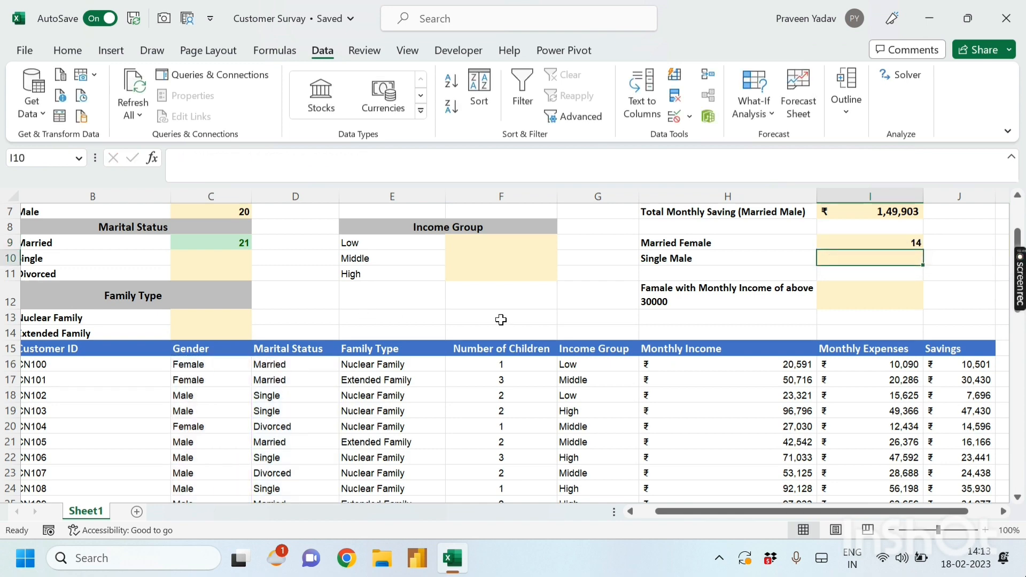
click(764, 318)
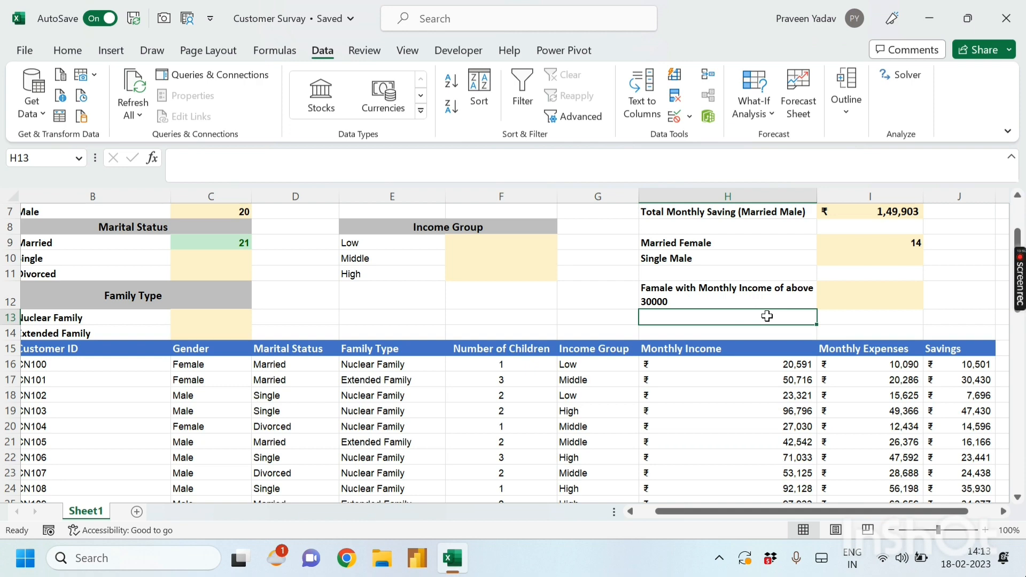
scroll(766, 316, up, 1)
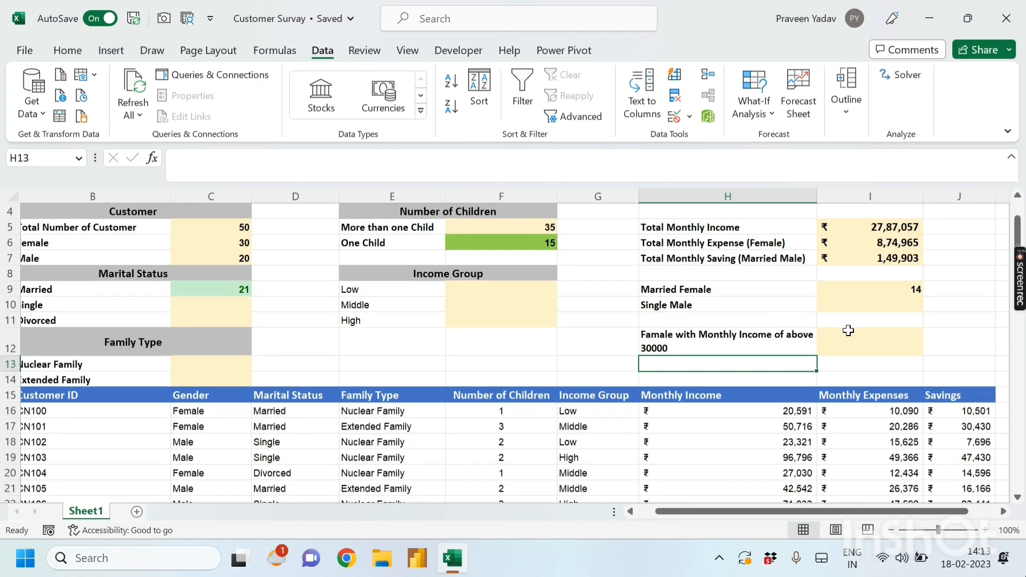
click(860, 307)
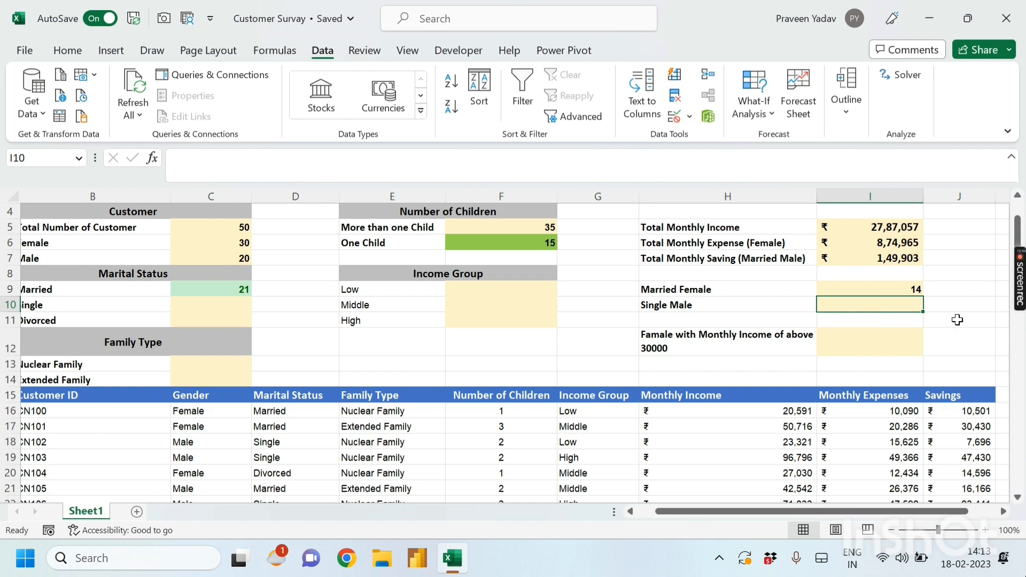
click(975, 349)
click(879, 302)
click(750, 358)
click(850, 291)
click(854, 303)
click(883, 319)
click(895, 306)
scroll(929, 322, down, 1)
click(852, 300)
scroll(716, 319, up, 1)
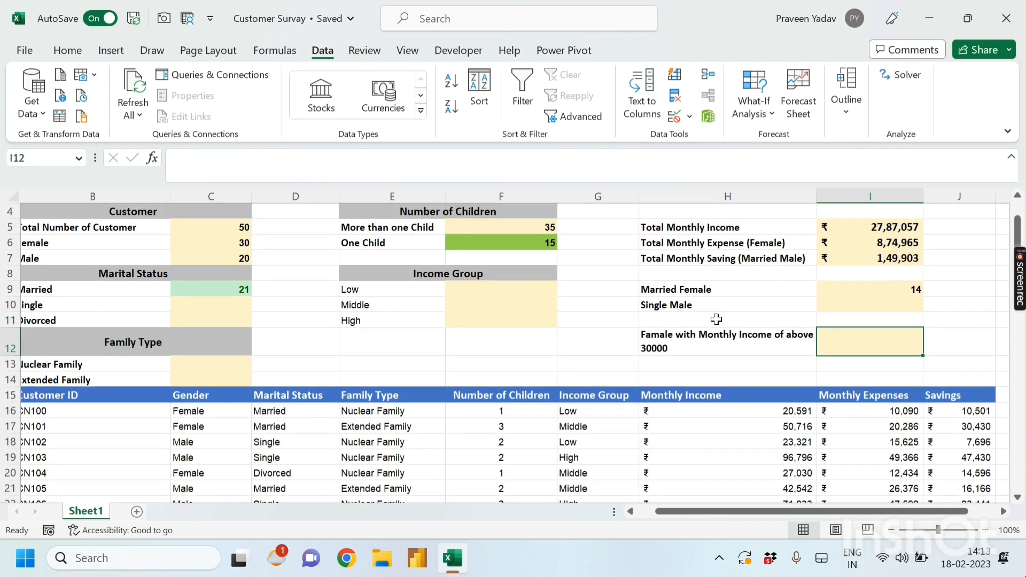
click(516, 223)
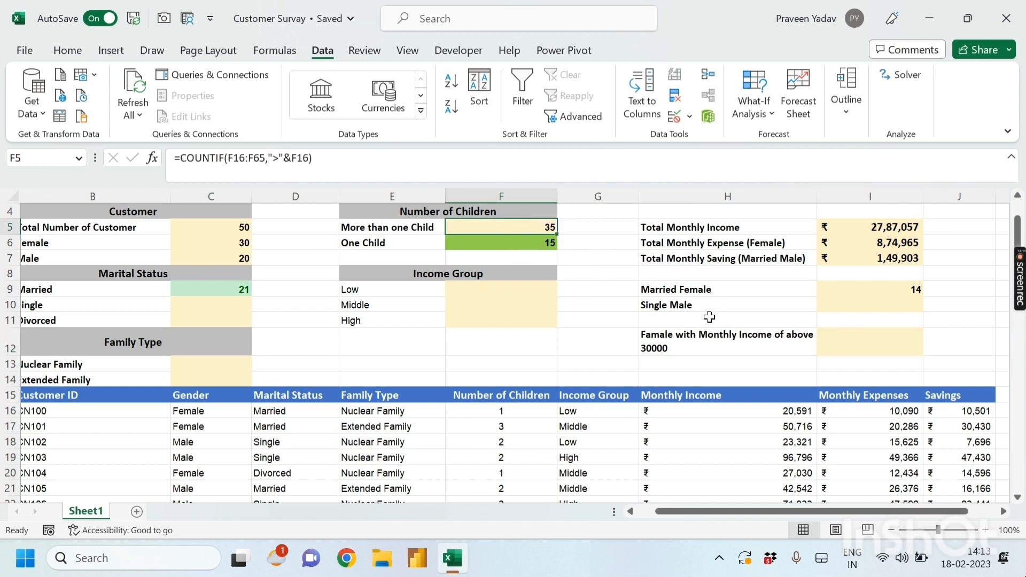
click(719, 332)
Start a COUNTIFS formula in I12 for females with a monthly income above 30000
click(888, 340)
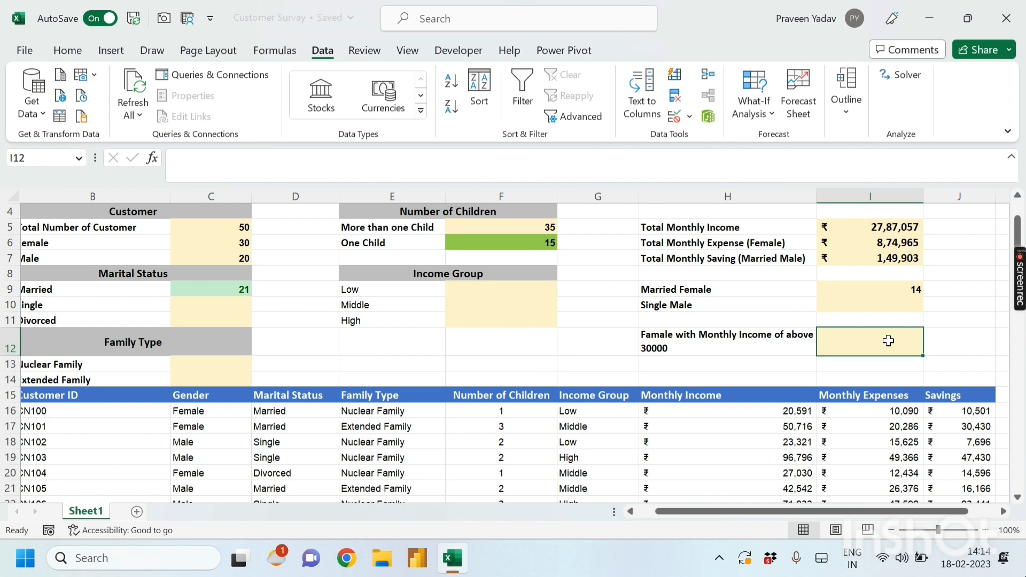
scroll(887, 340, up, 1)
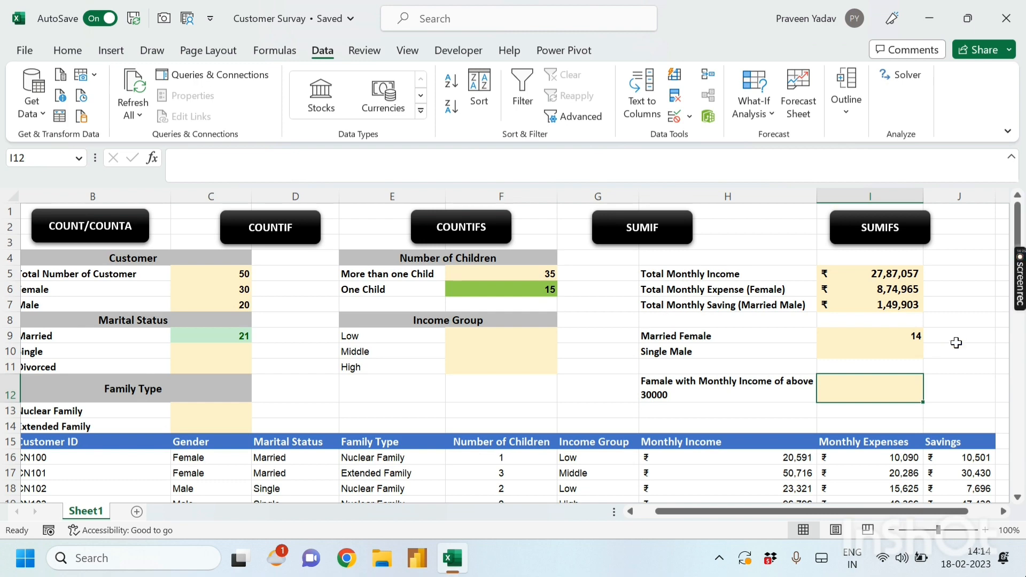
text(=cou)
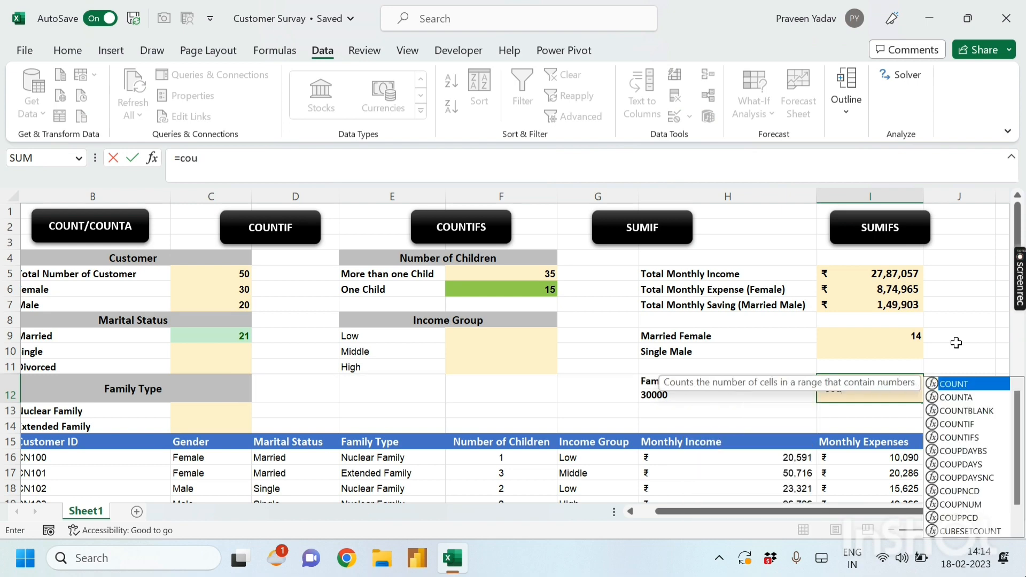
key(Down)
key(Down)
key(Down)
key(Down)
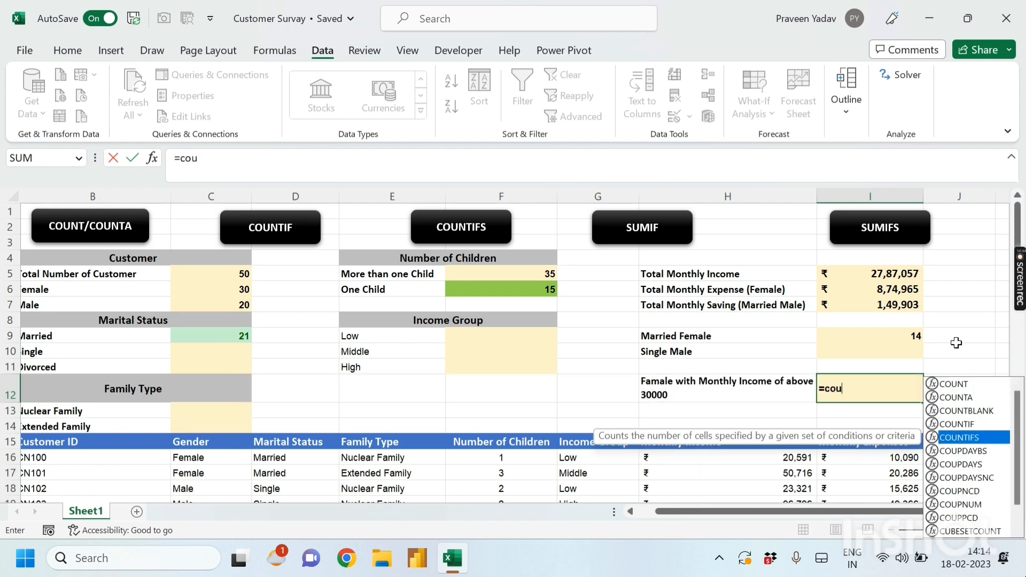
key(Tab)
Add the Gender data C16:C65 as the first criteria range of the I12 COUNTIFS formula, with C64 as its criterion
key(Left)
key(Left)
key(Left)
key(Left)
key(Left)
key(Left)
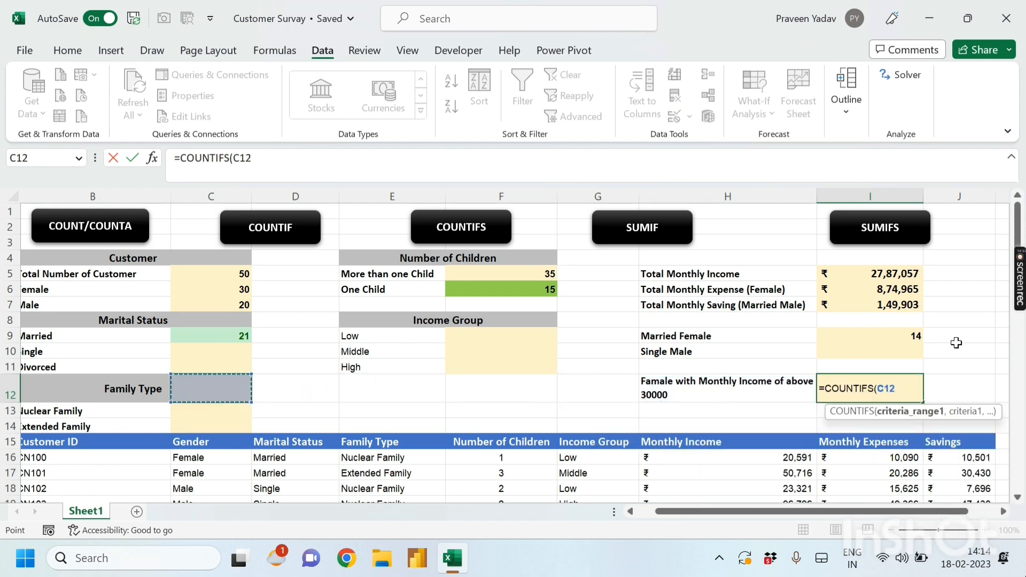
key(Down)
key(Down)
key(Down)
key(Down)
key(ctrl+shift+Down)
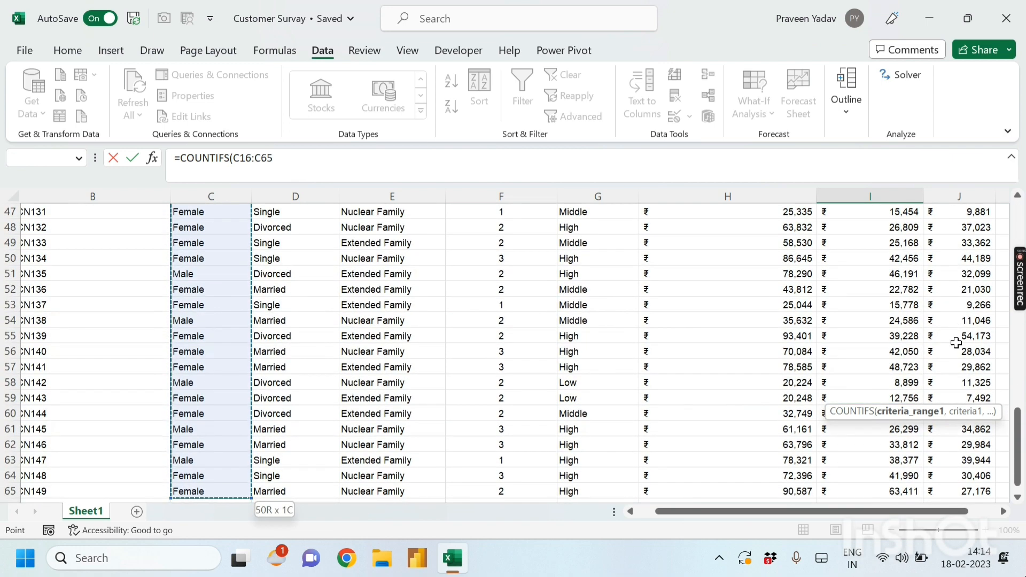
text(,)
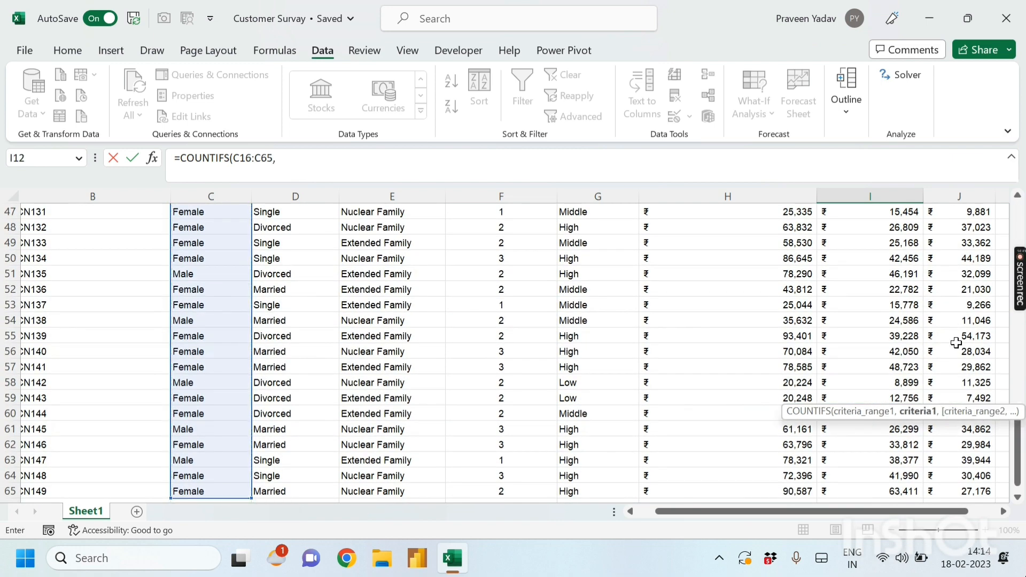
click(216, 474)
text(,)
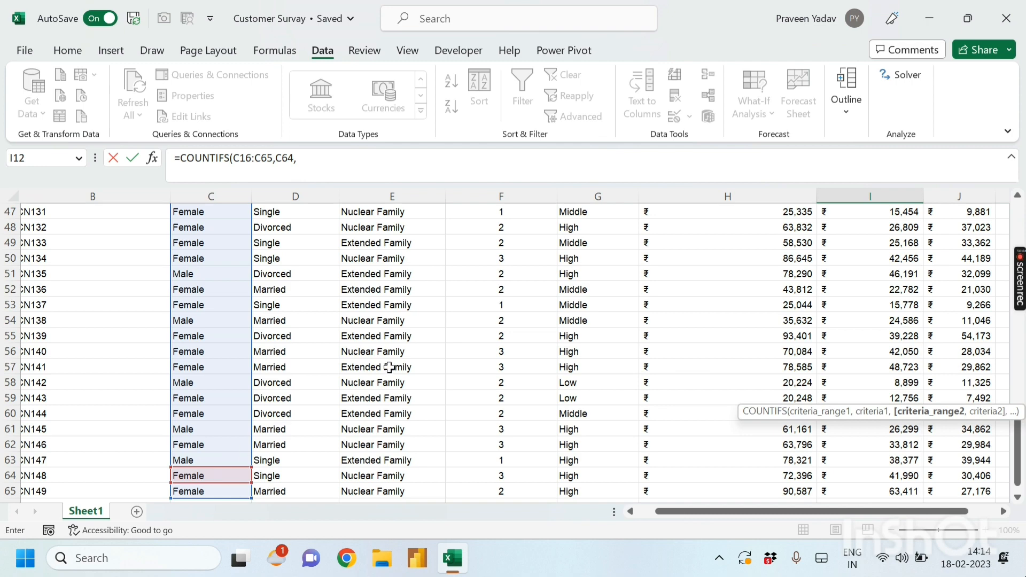
Add the Monthly Income data H16:H65 with the criterion ">"&30000 to the I12 COUNTIFS formula and complete it
scroll(804, 389, up, 15)
scroll(861, 419, down, 1)
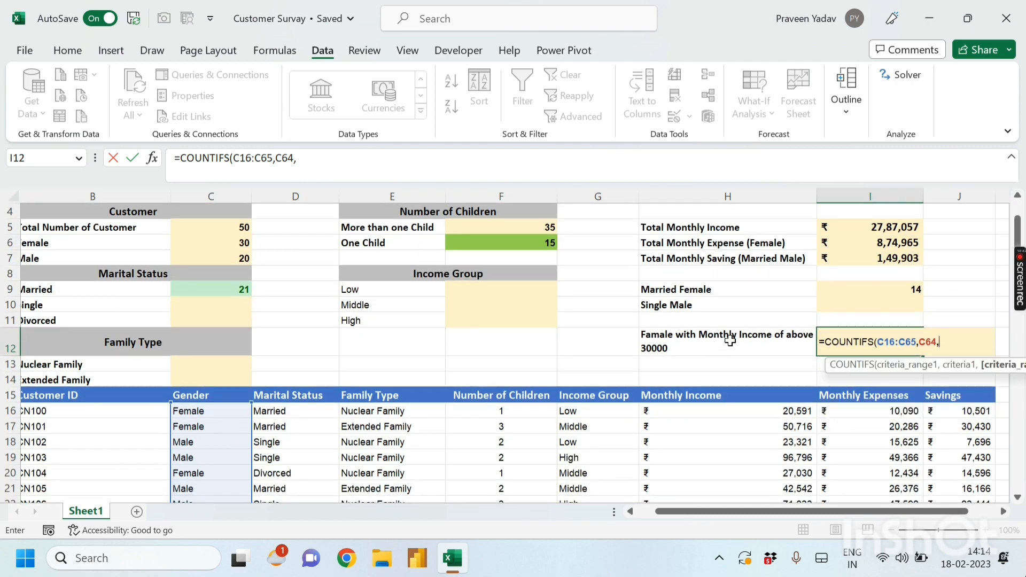
click(763, 411)
key(ctrl+shift+Down)
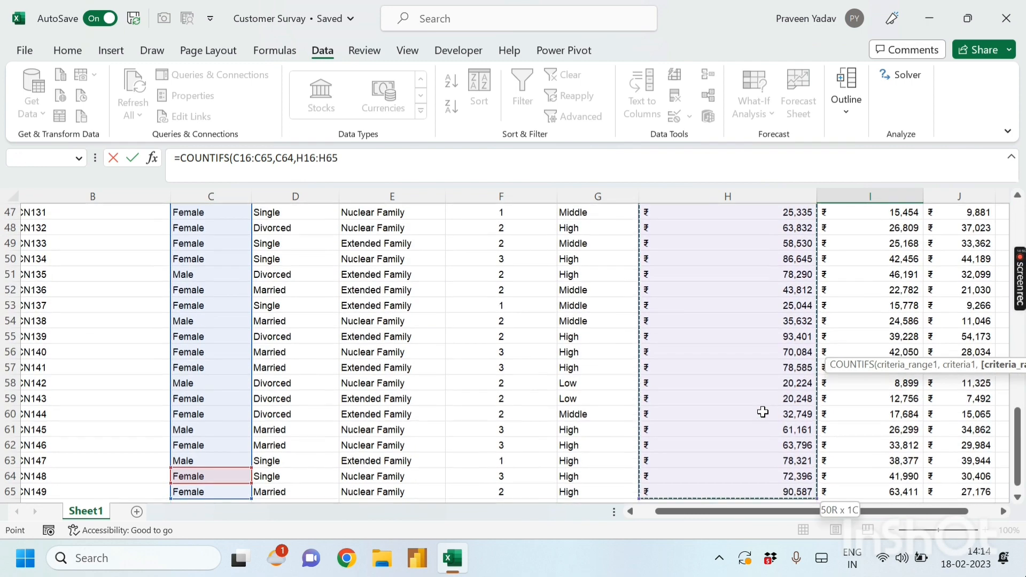
text(,)
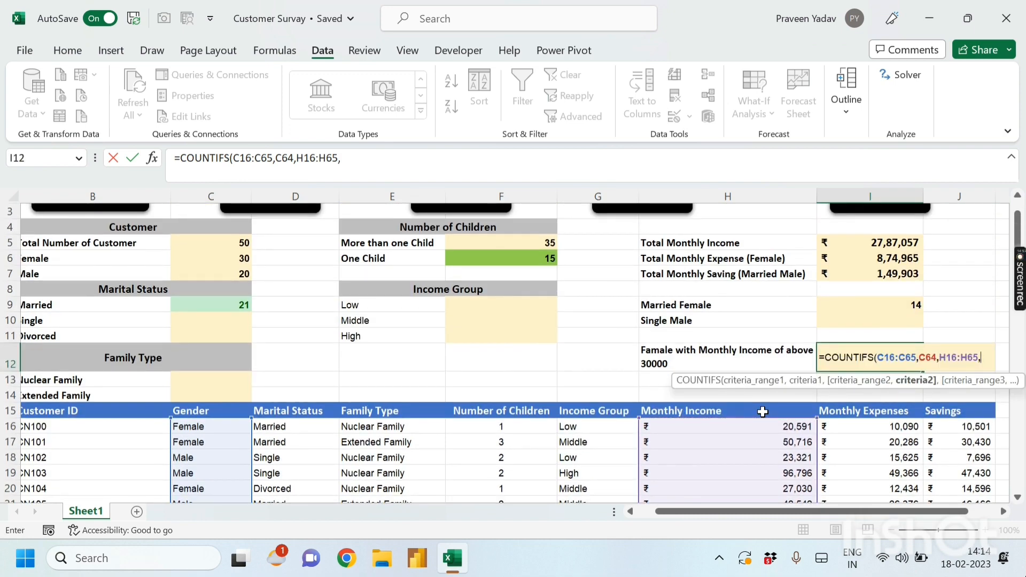
text(">")
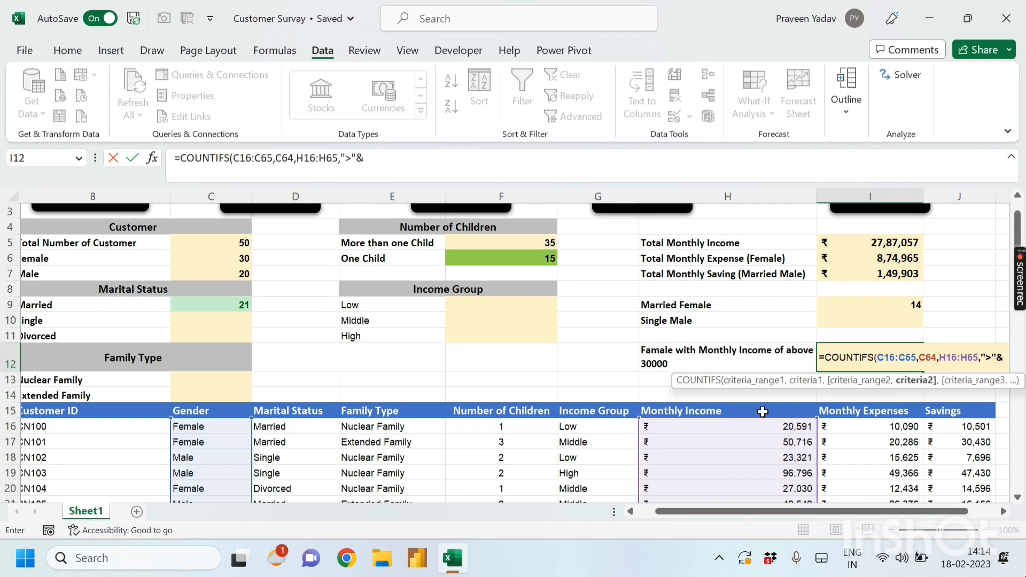
text(&30000)
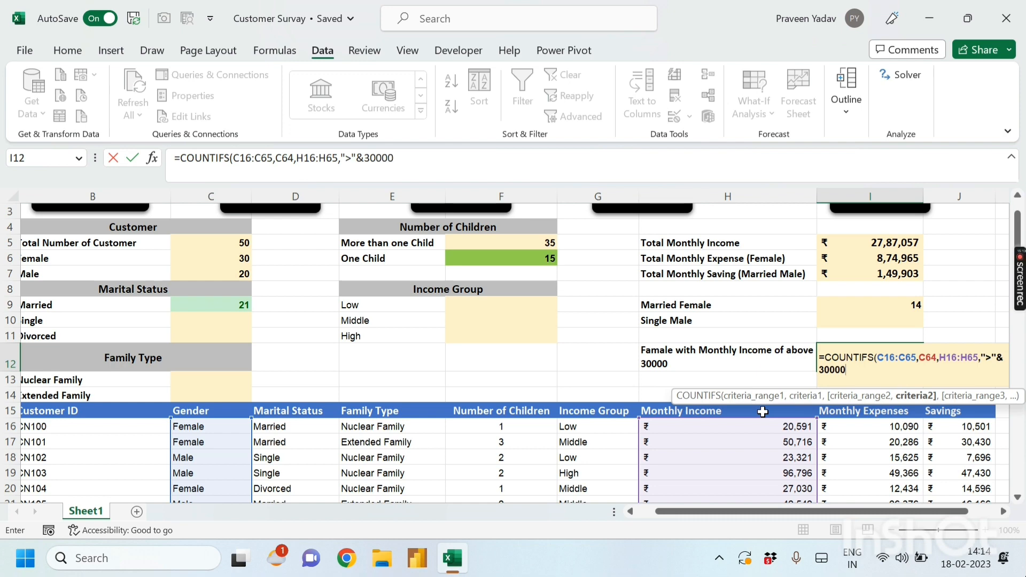
key(Return)
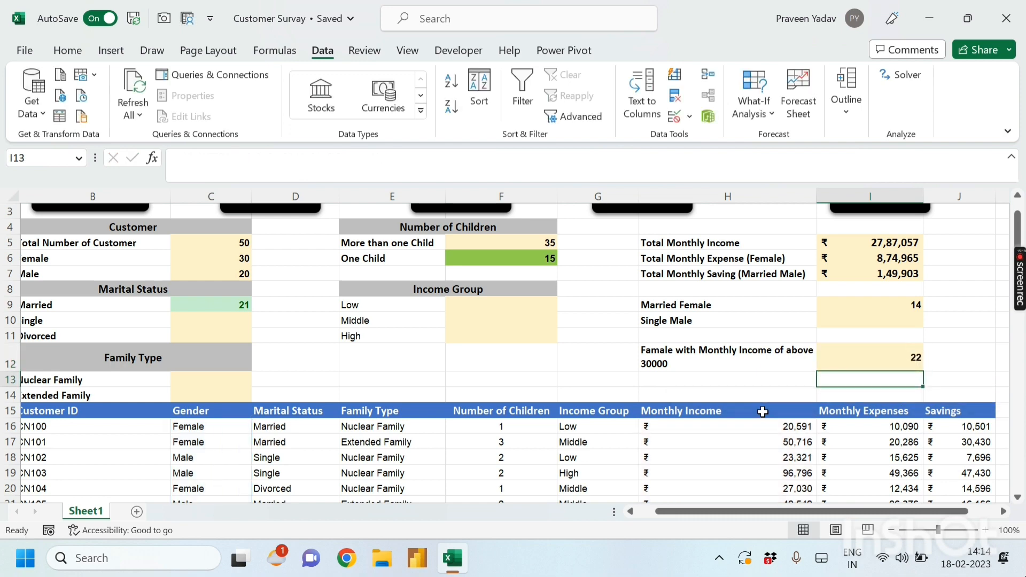
click(732, 380)
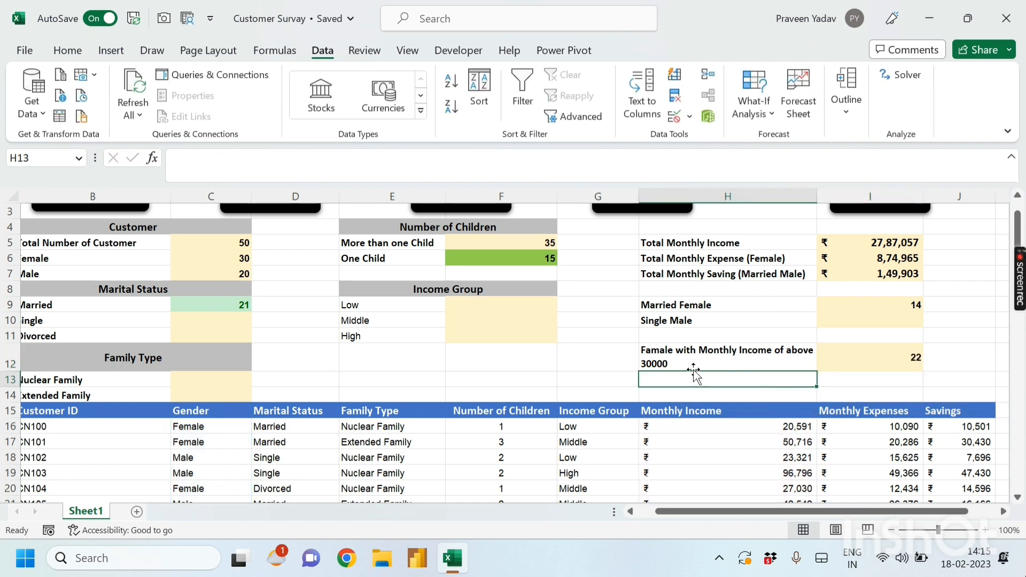
click(598, 369)
click(655, 378)
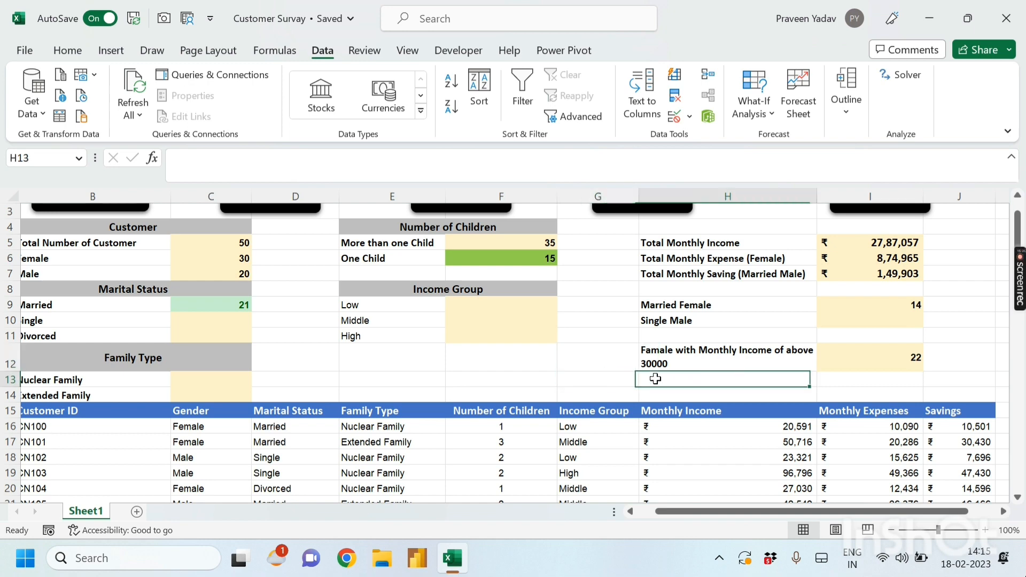
click(516, 378)
click(593, 375)
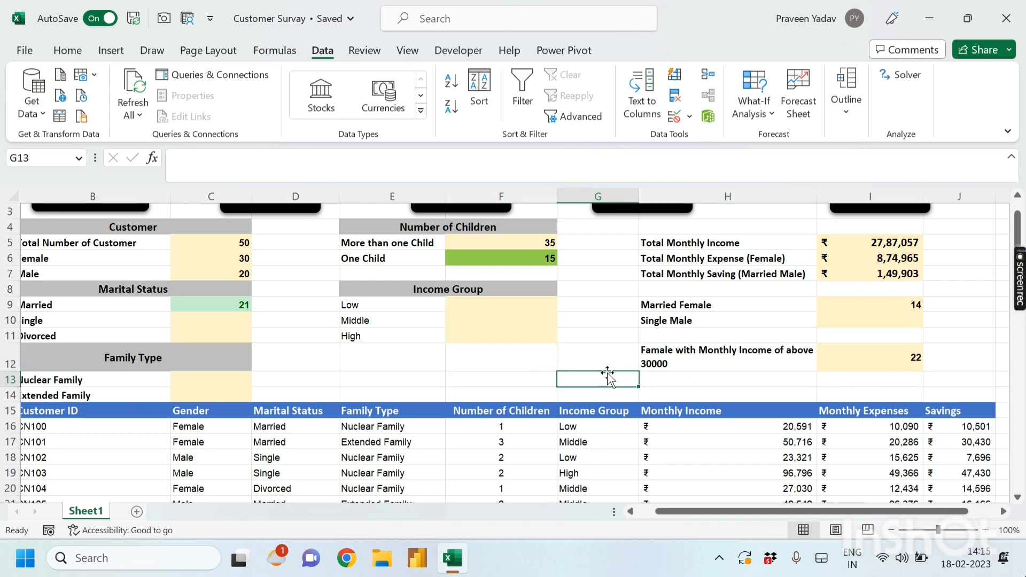
click(858, 360)
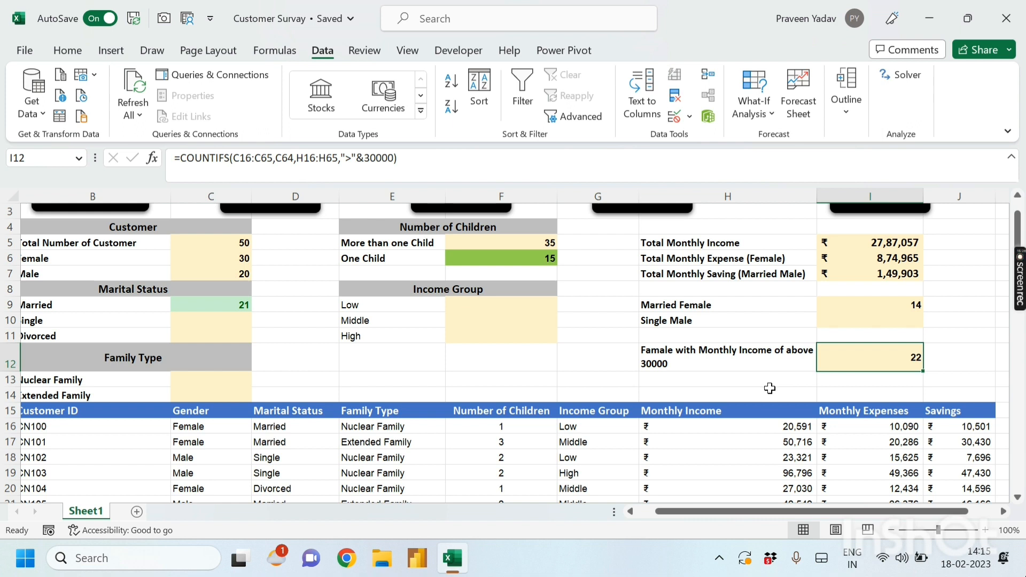
Turn on filters for the data header row 15 and filter the Gender column to Female only
click(99, 410)
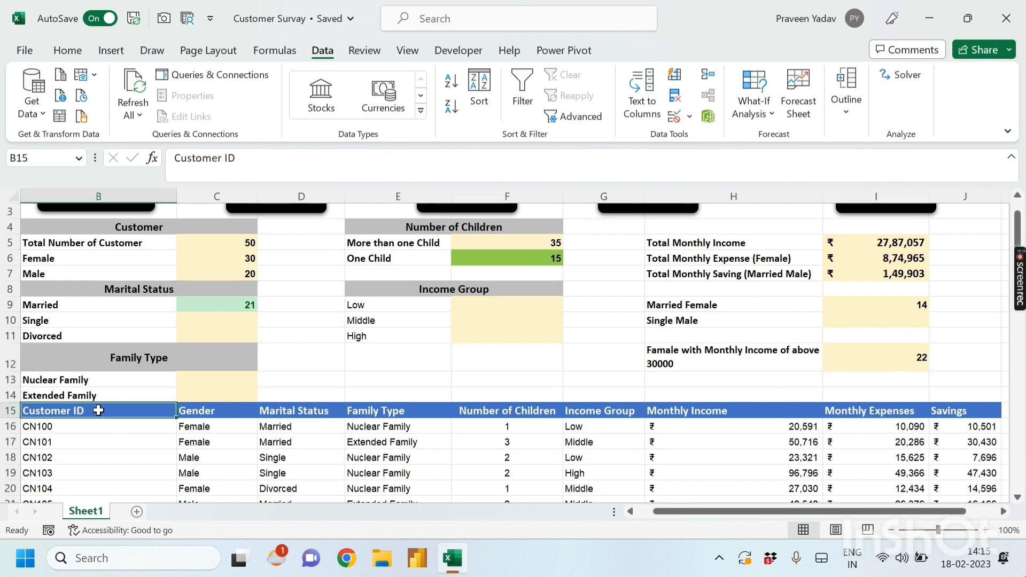
key(ctrl+shift+Right)
key(ctrl+shift+l)
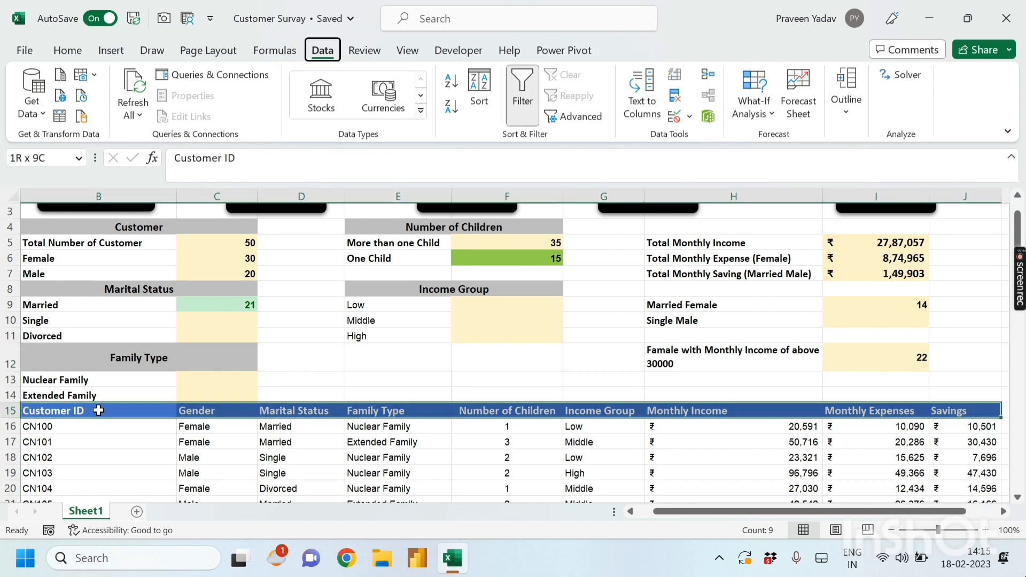
click(211, 452)
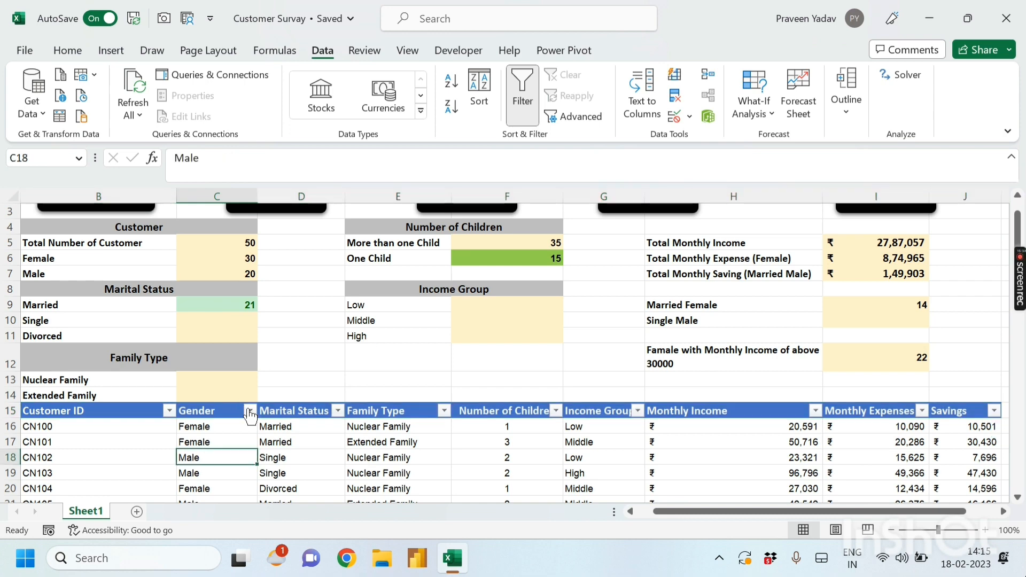
click(249, 411)
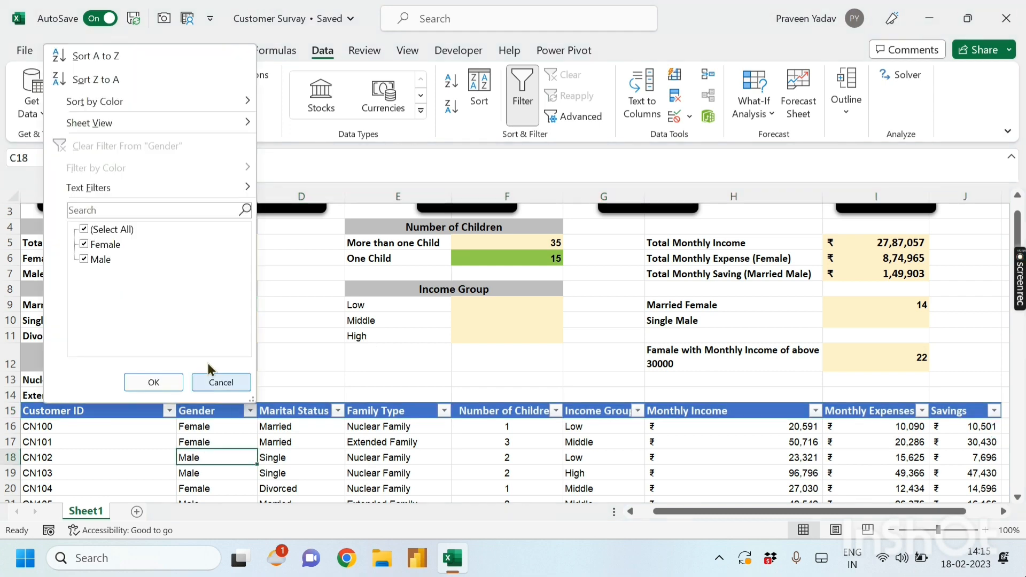
click(84, 229)
click(84, 244)
click(157, 383)
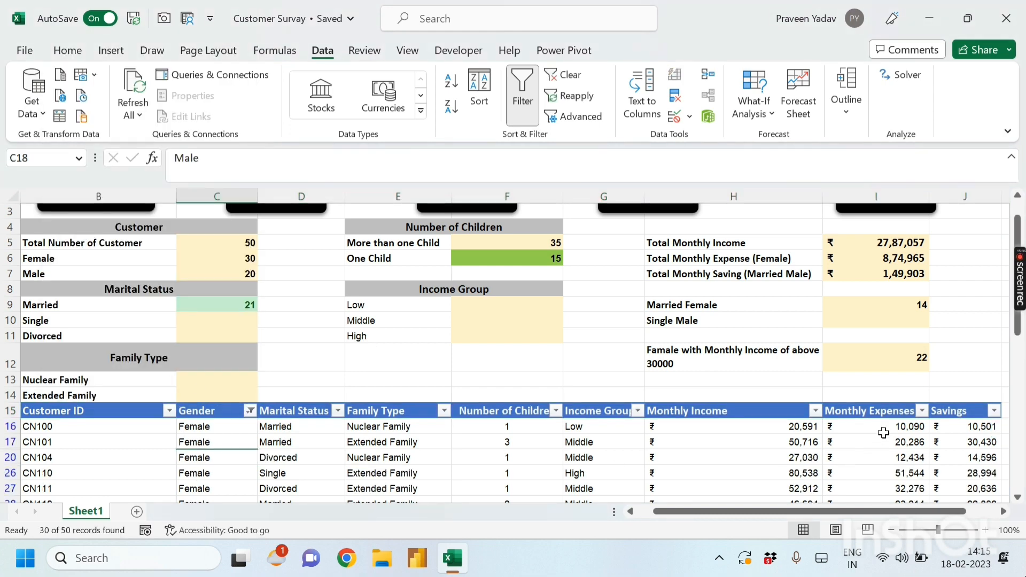
Filter Monthly Income to values greater than 30000 and select the filtered income cells to check their count
click(815, 411)
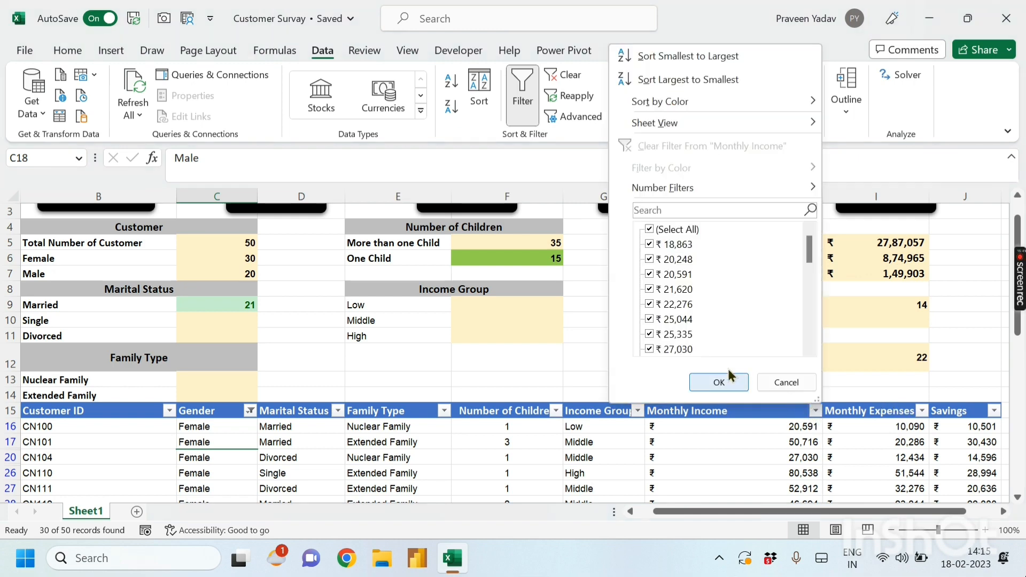
mouse_move(704, 194)
click(851, 243)
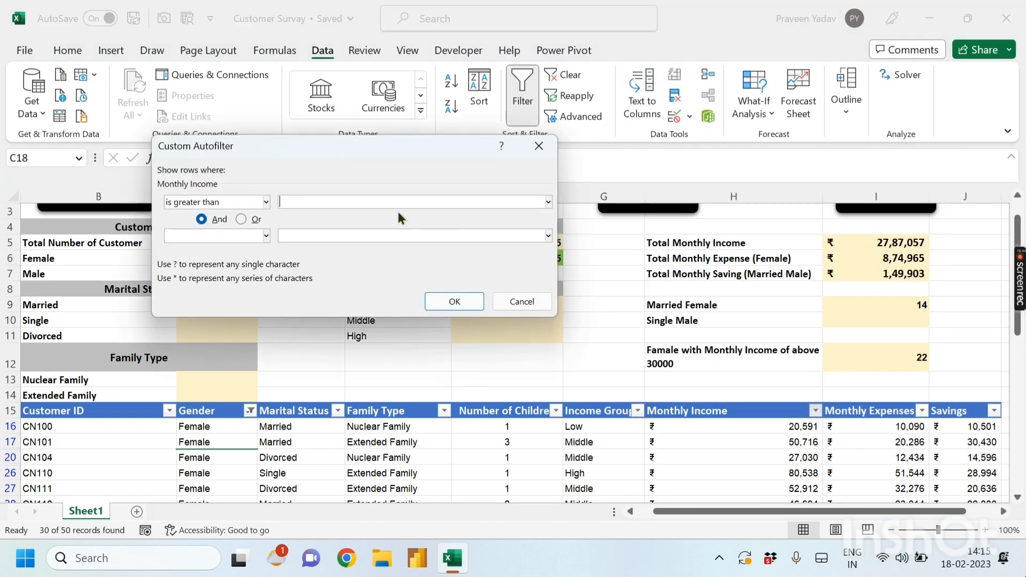
text(30000)
click(456, 300)
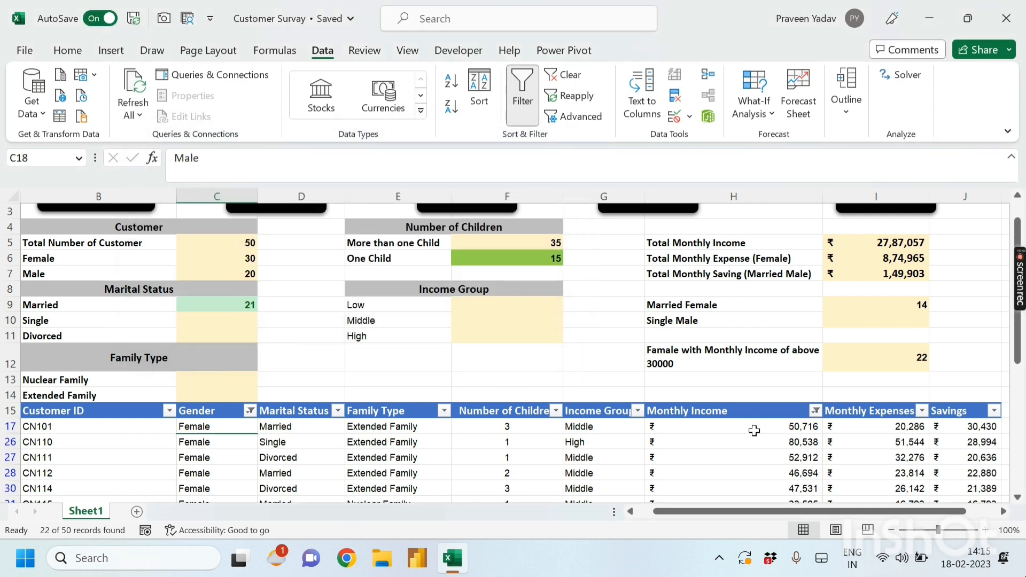
click(793, 426)
key(ctrl+shift+Down)
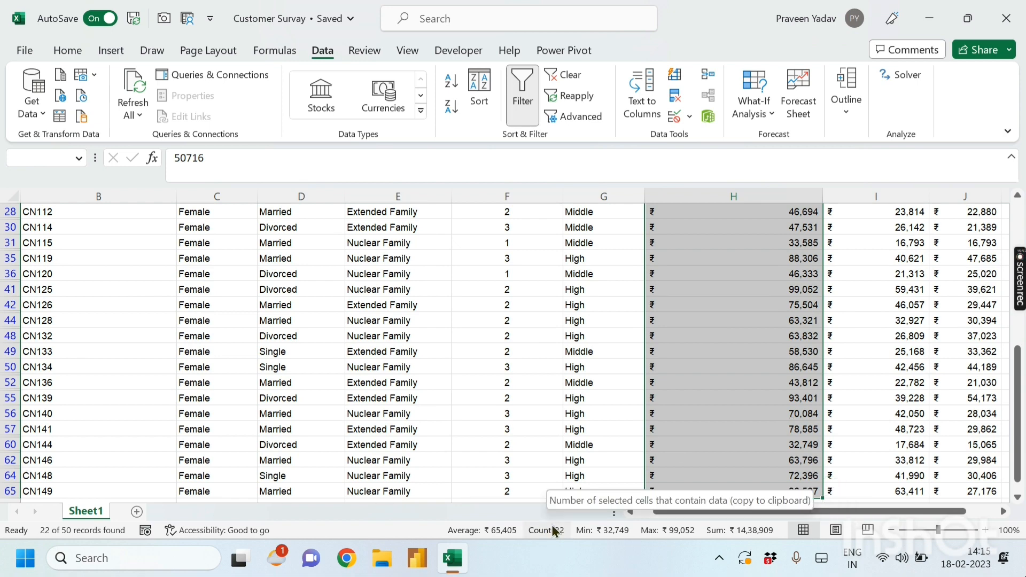
Clear the Monthly Income and Gender filters and turn off filtering for the survey data
scroll(546, 529, up, 4)
click(815, 333)
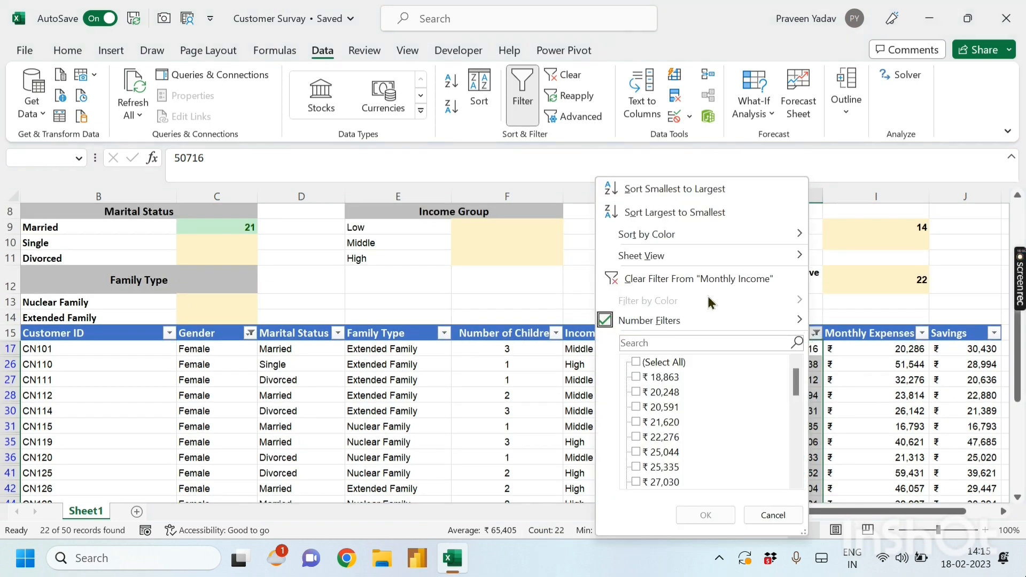
click(670, 278)
click(249, 333)
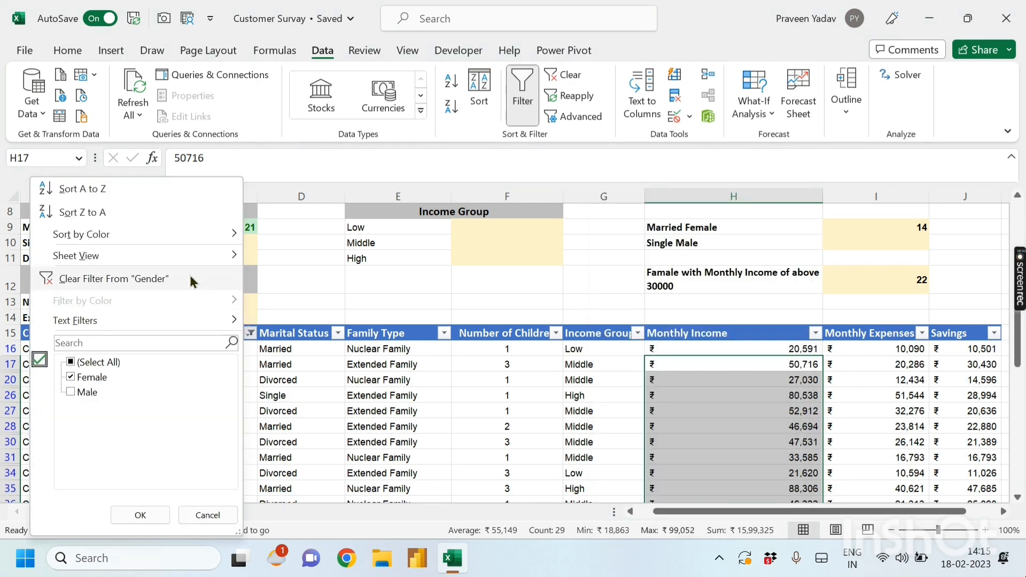
click(193, 279)
click(521, 111)
click(752, 304)
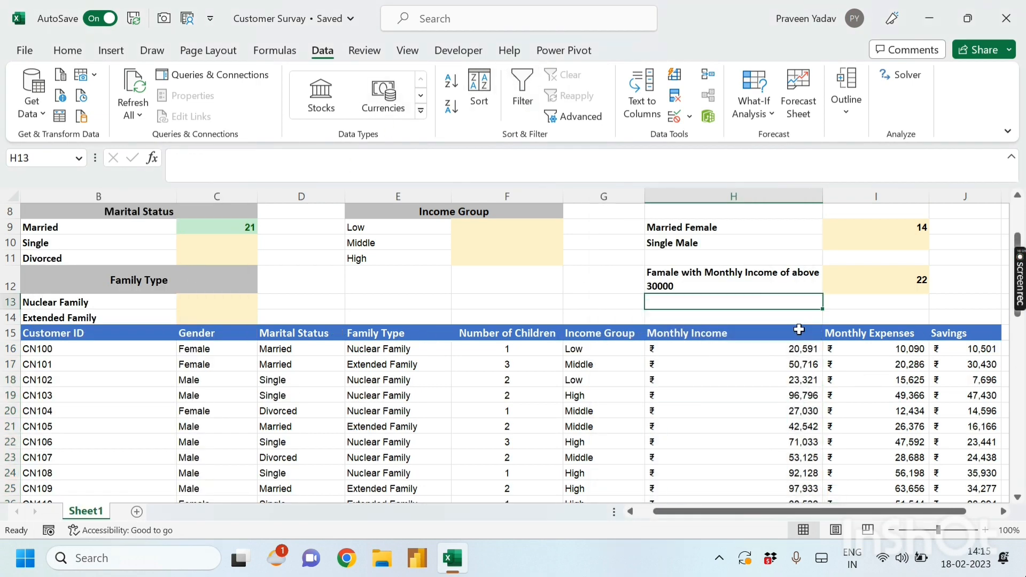
scroll(800, 327, up, 3)
drag(533, 337, 506, 367)
click(303, 394)
click(423, 407)
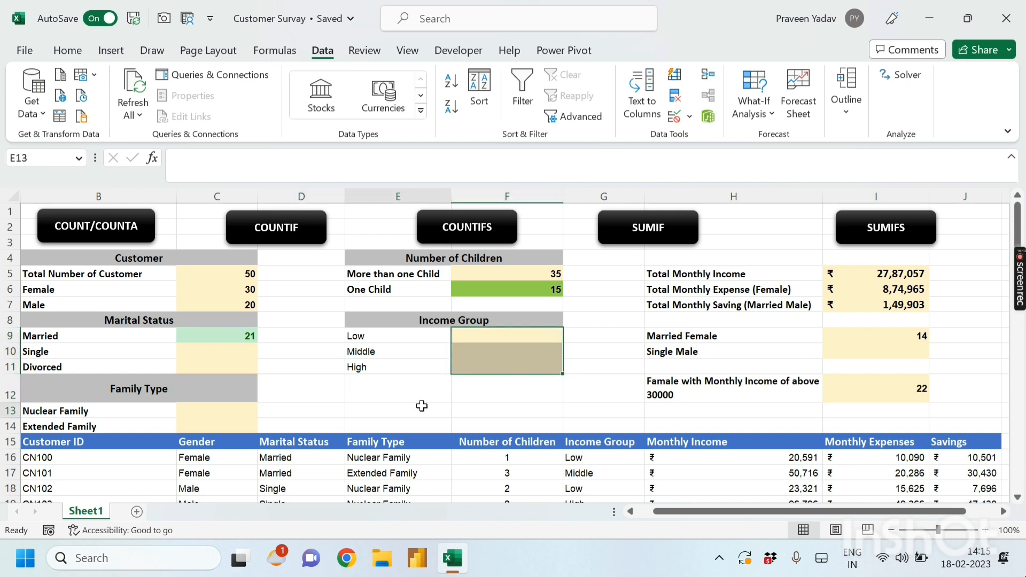
drag(217, 412, 217, 425)
click(270, 385)
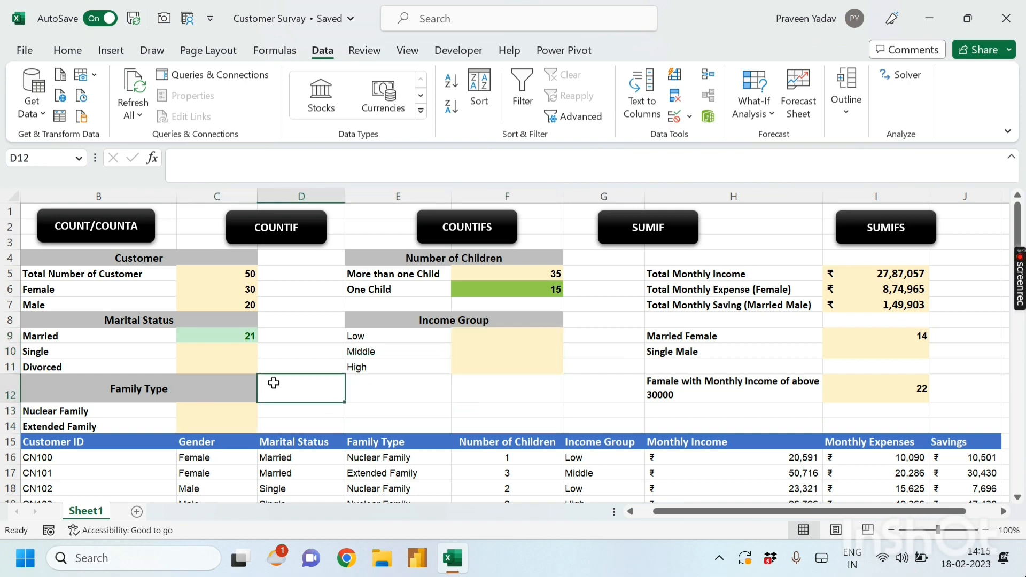
drag(244, 346, 243, 368)
click(324, 364)
click(719, 407)
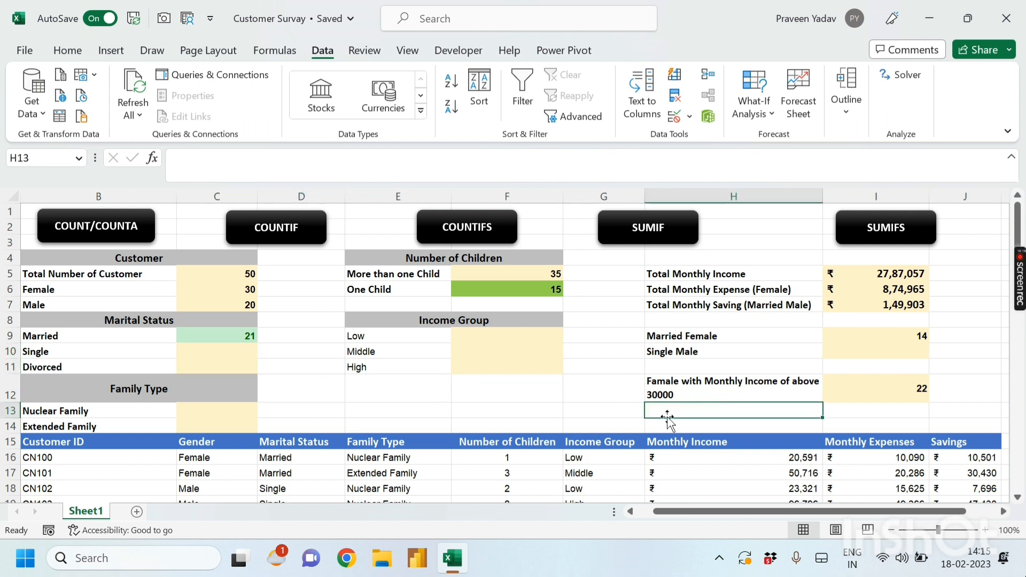
click(538, 428)
click(502, 409)
click(578, 381)
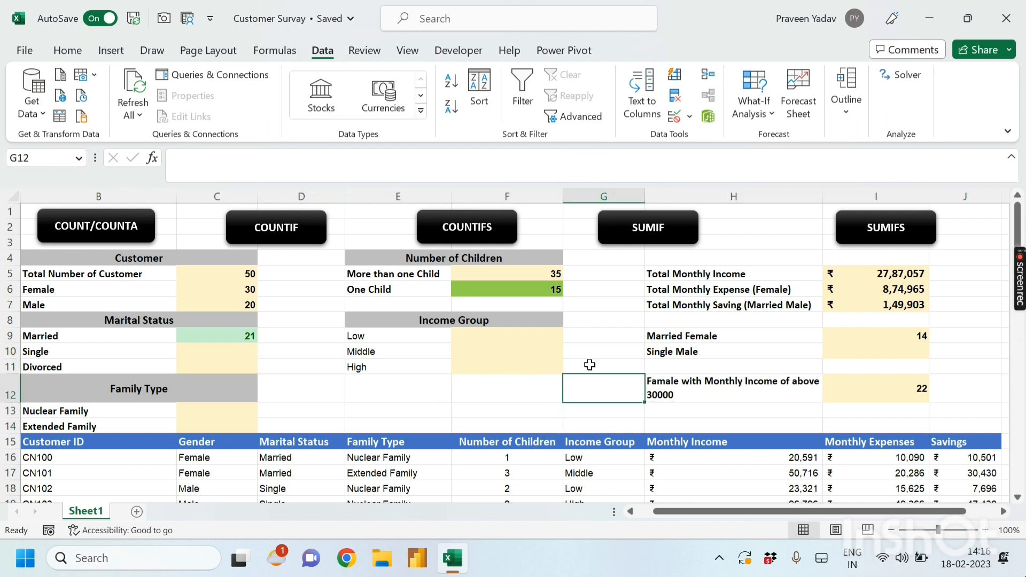
click(587, 365)
click(615, 319)
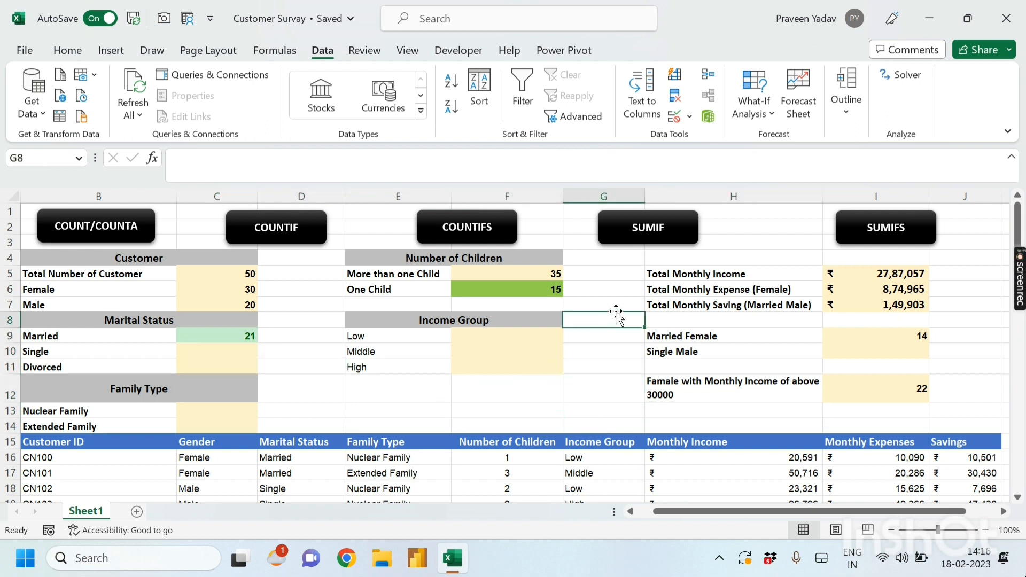
click(680, 321)
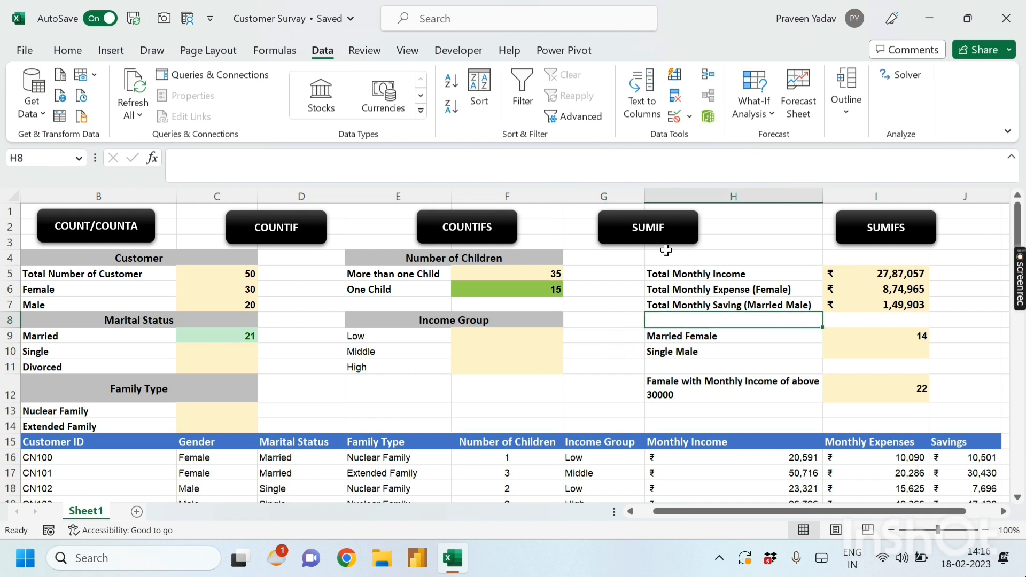
click(578, 384)
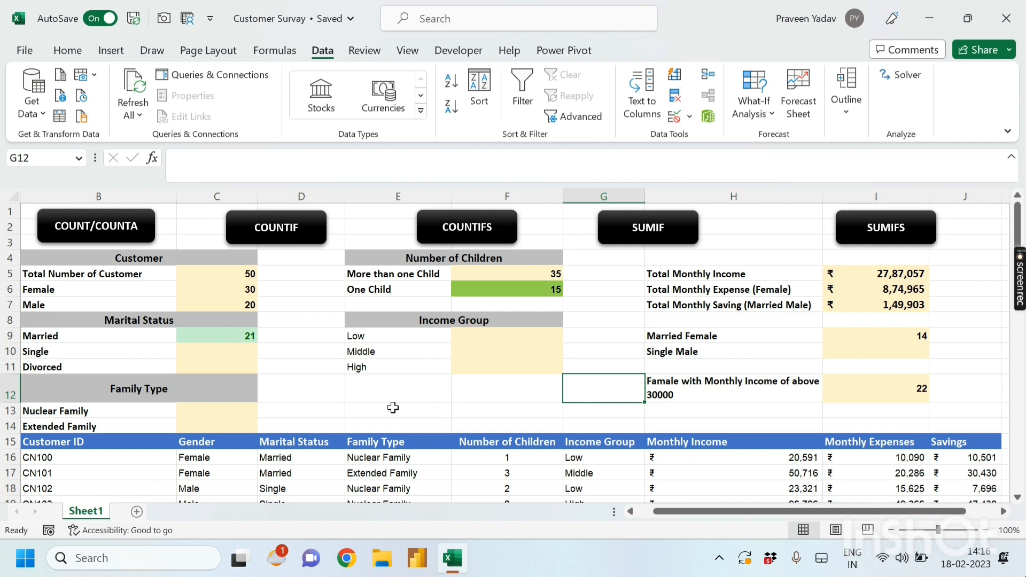
Review the COUNTIF, COUNTIFS, SUMIF and SUMIFS formulas in cells F5, I12, I6 and I7
click(308, 245)
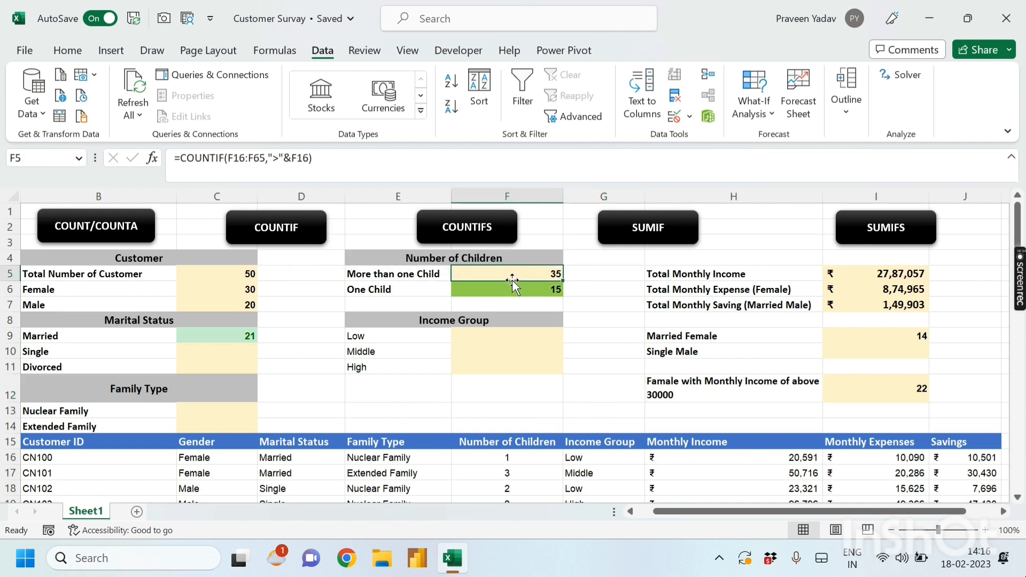
click(562, 306)
click(484, 240)
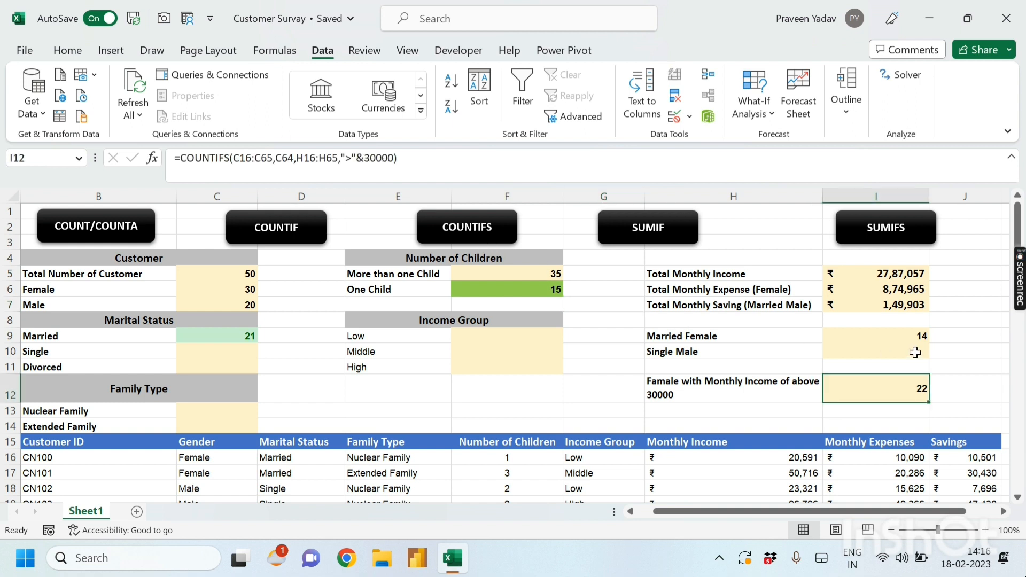
click(653, 234)
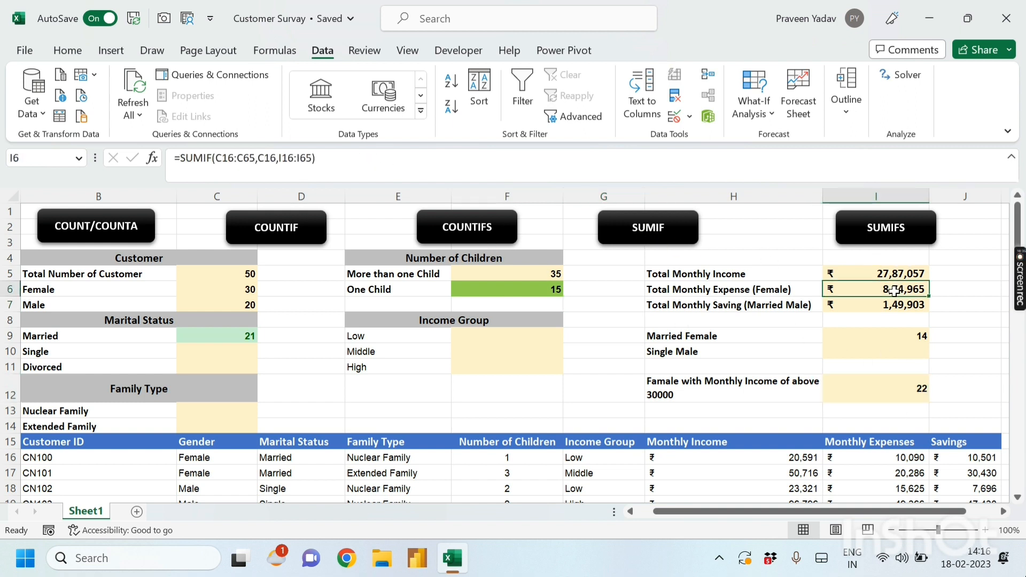
click(899, 243)
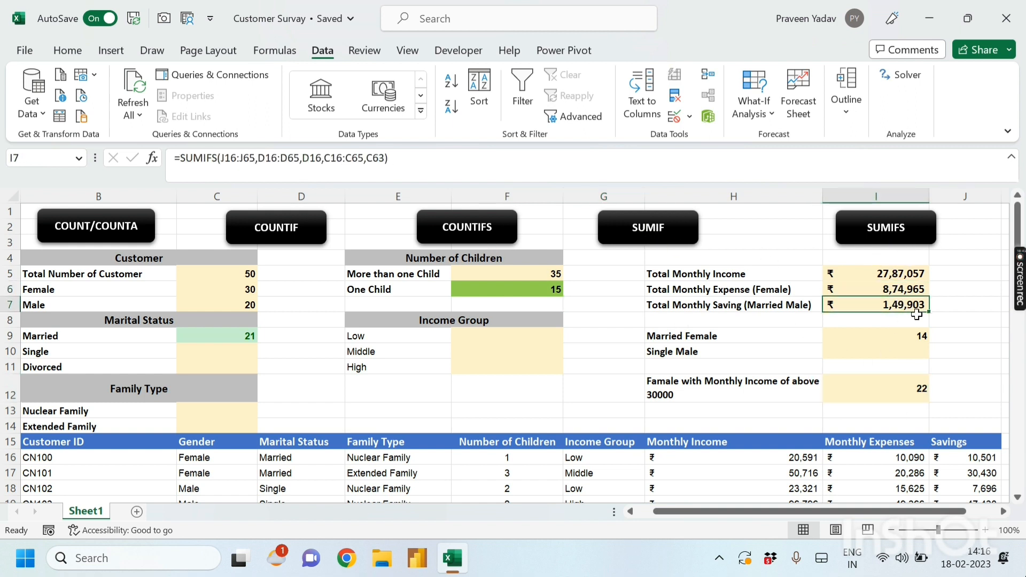
click(551, 398)
click(602, 425)
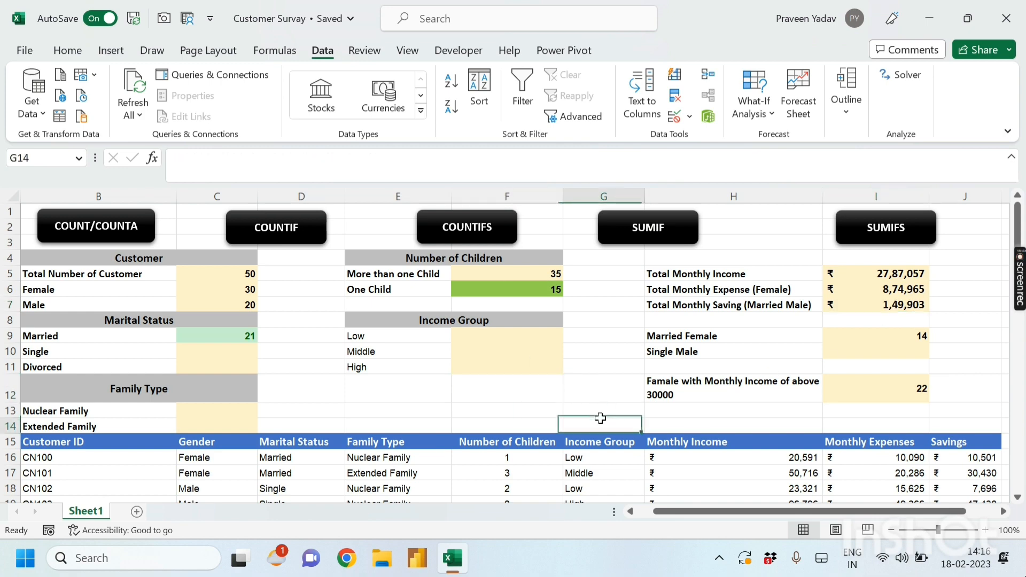
scroll(604, 410, down, 1)
scroll(604, 410, up, 1)
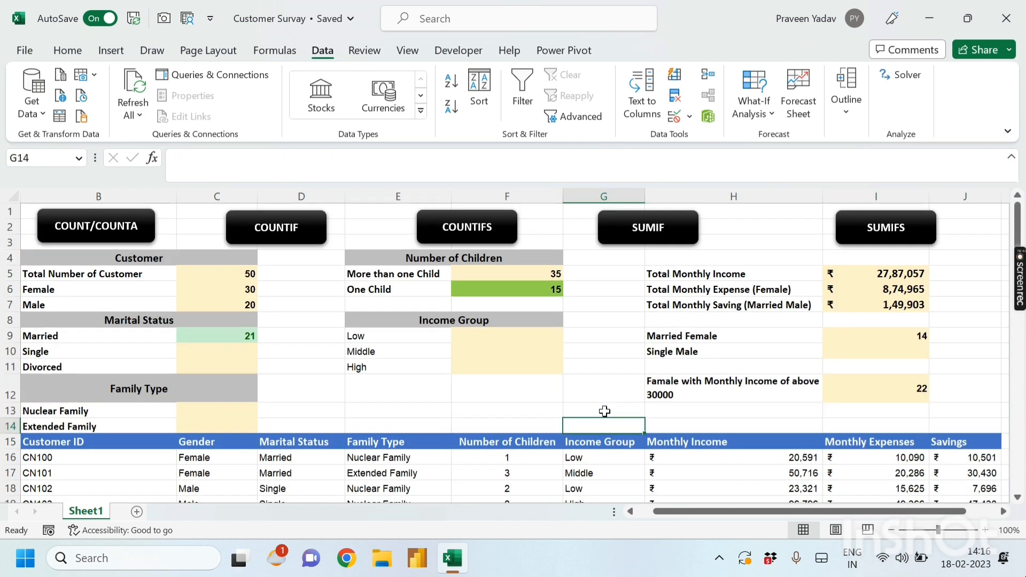